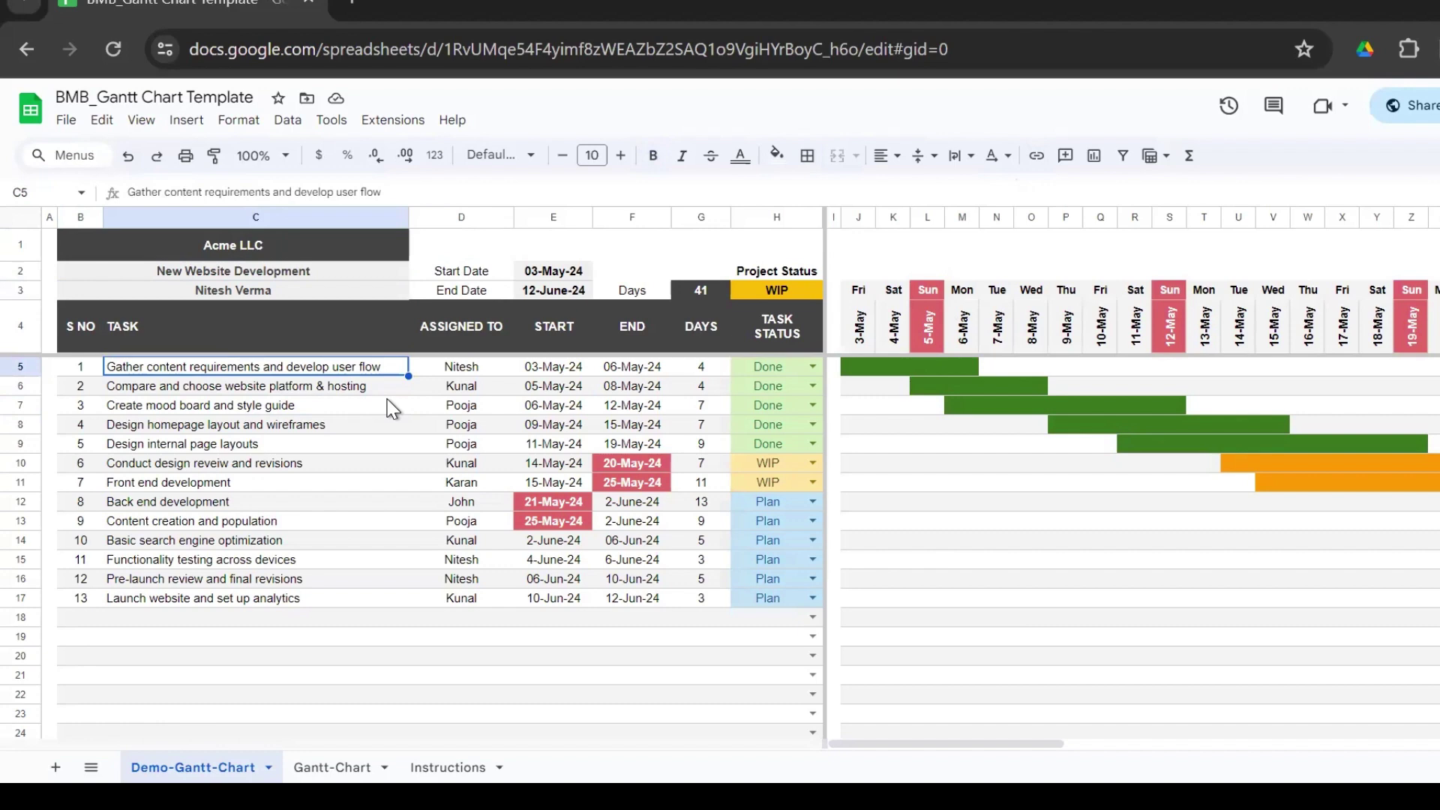
# - Look through the blank Gantt-Chart sheet and the Instructions sheet, returning to the Demo-Gantt-Chart sheet
pyautogui.click(331, 750)
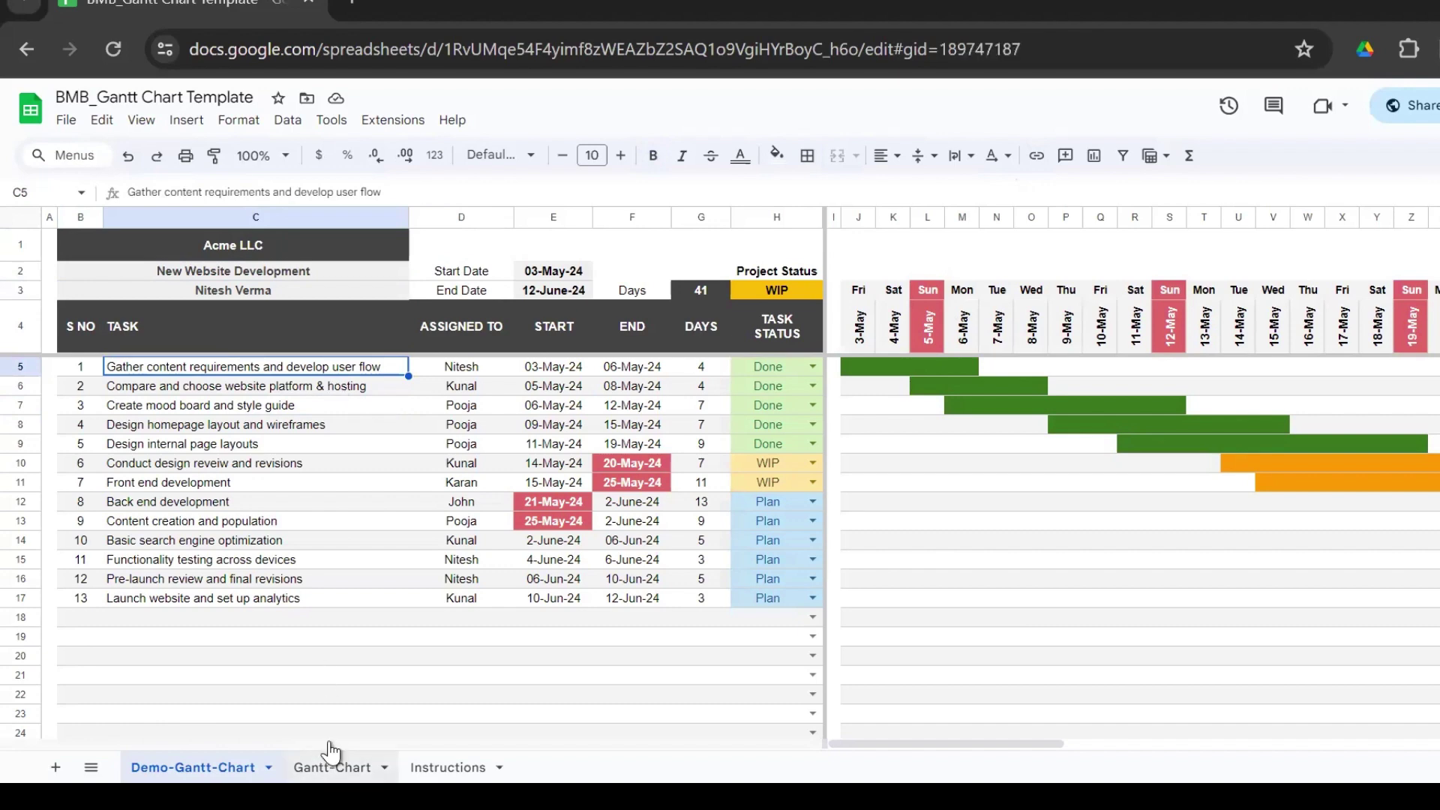
pyautogui.click(201, 749)
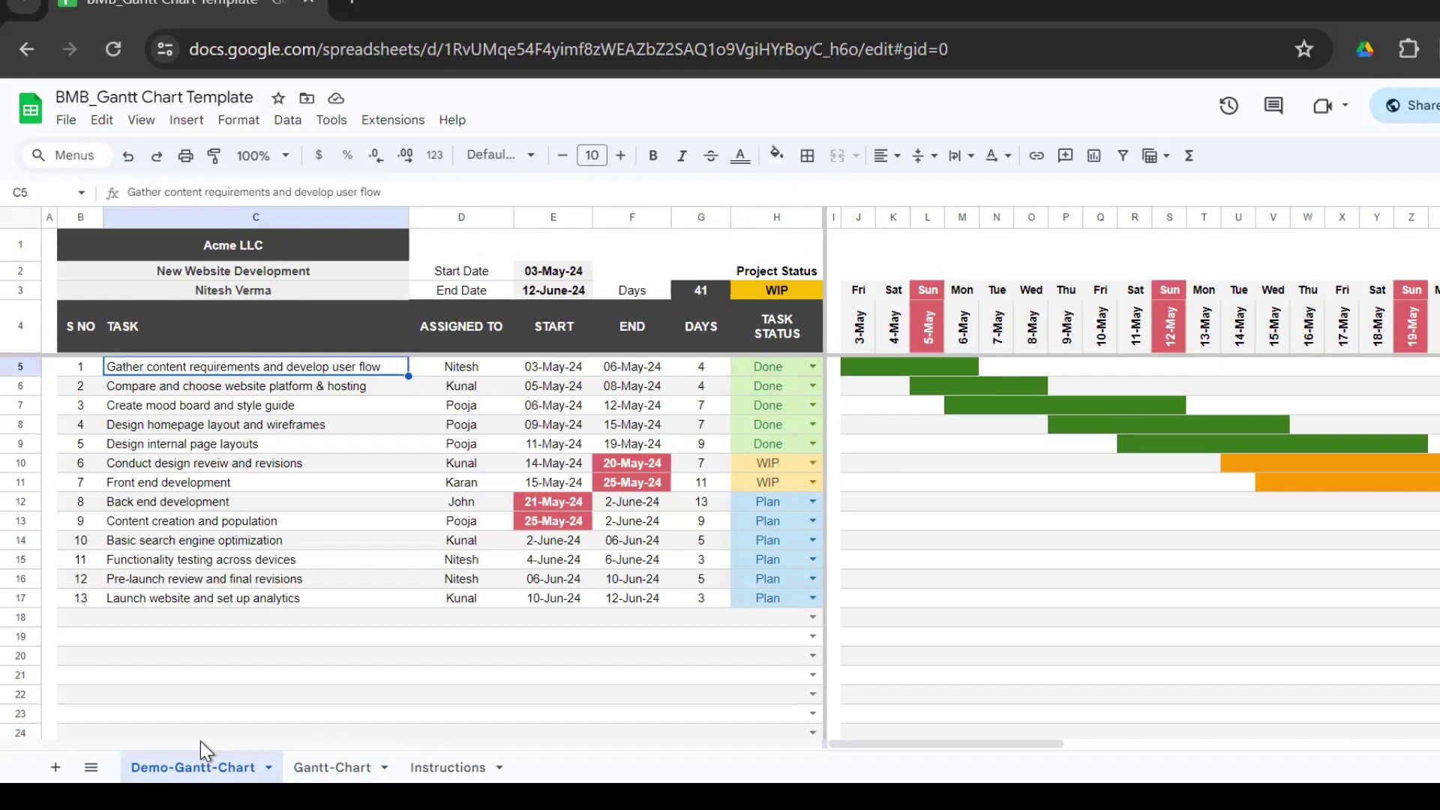
pyautogui.click(331, 750)
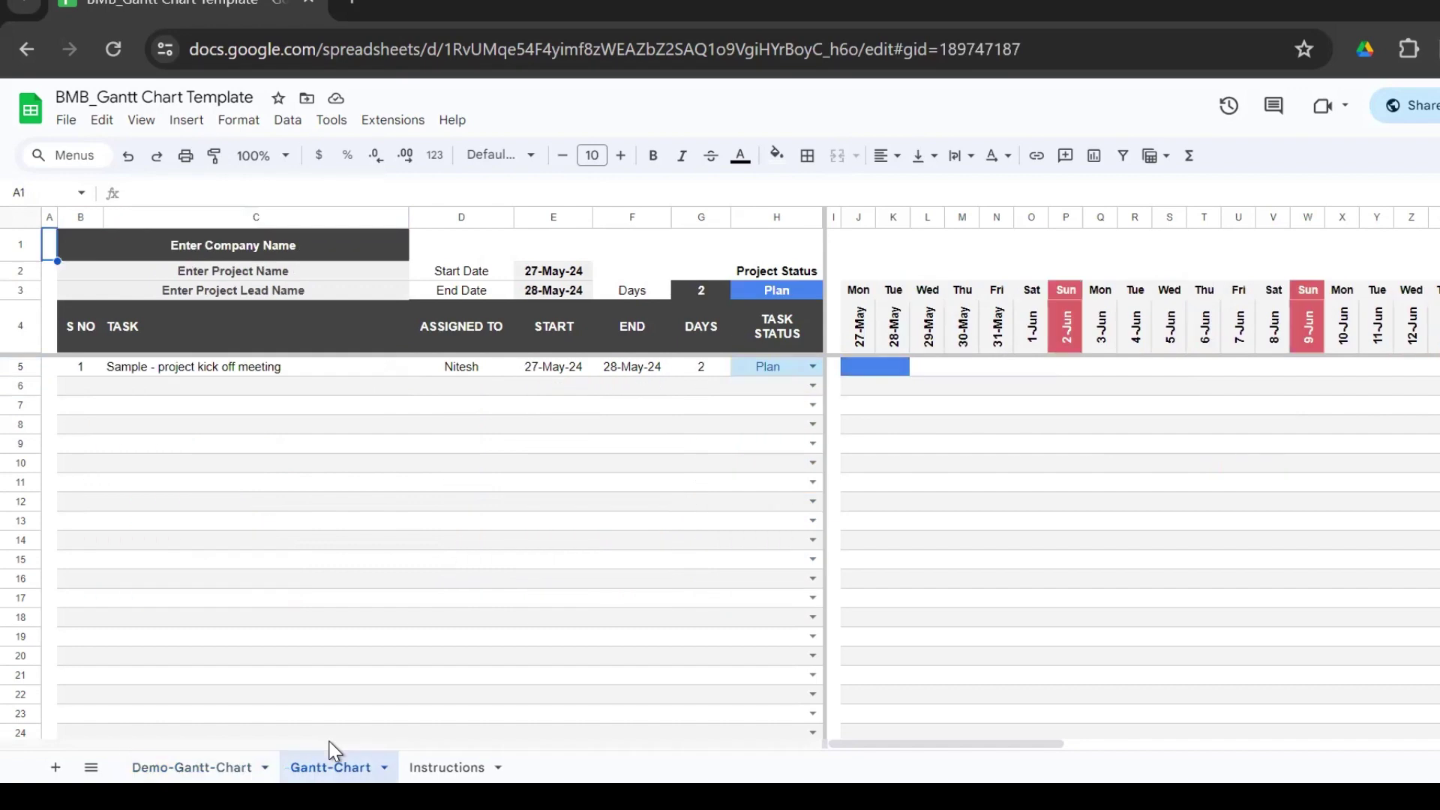
pyautogui.click(230, 374)
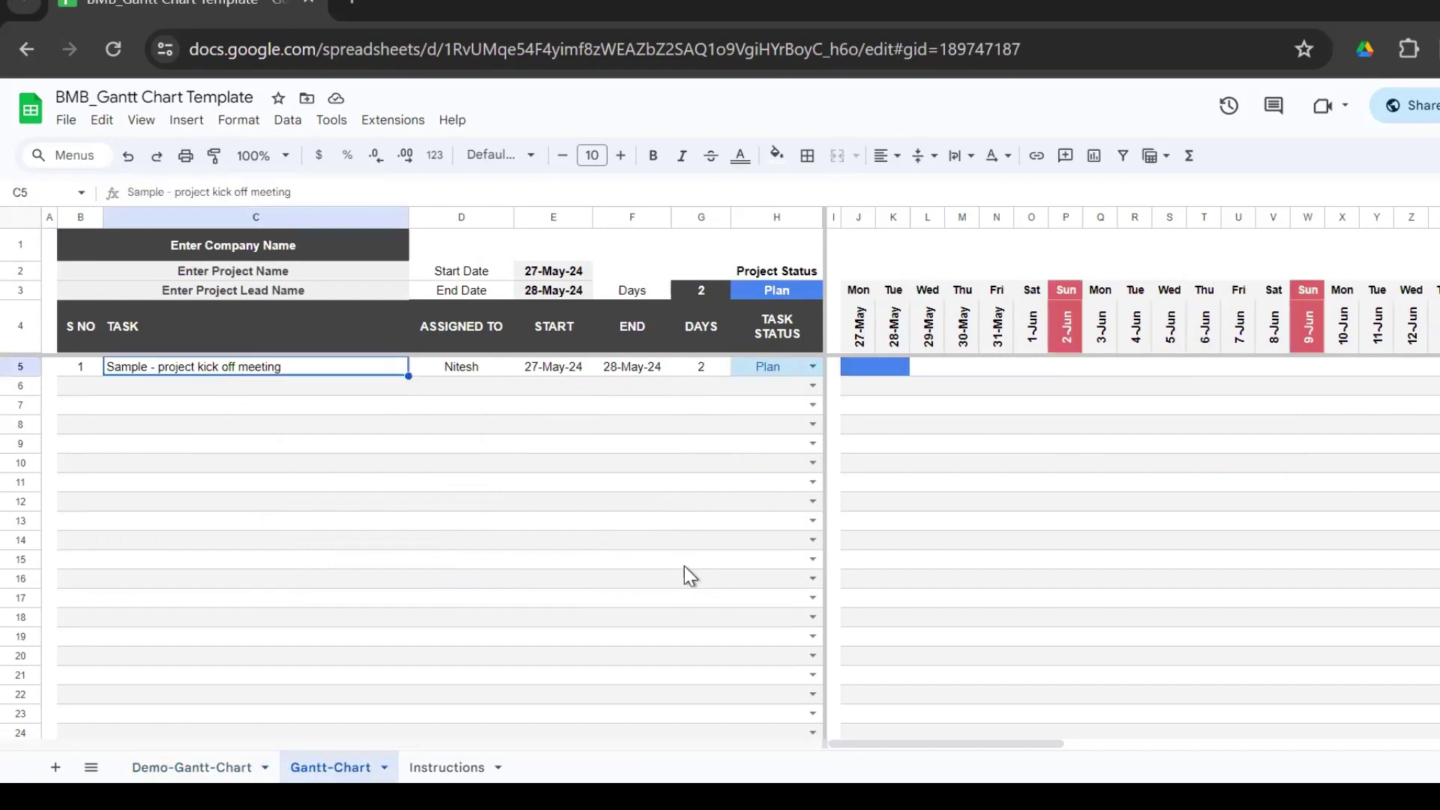
pyautogui.click(456, 754)
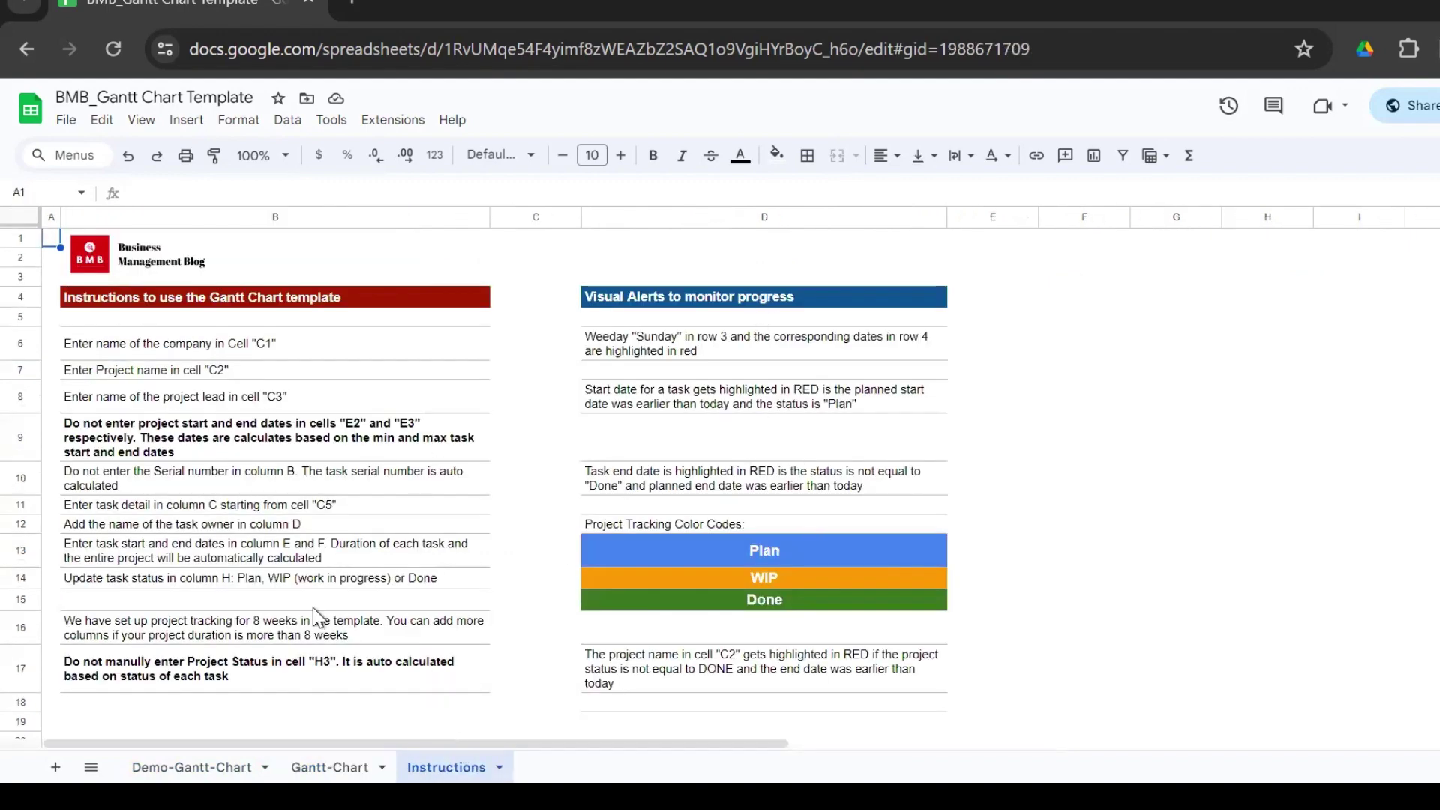
pyautogui.click(187, 752)
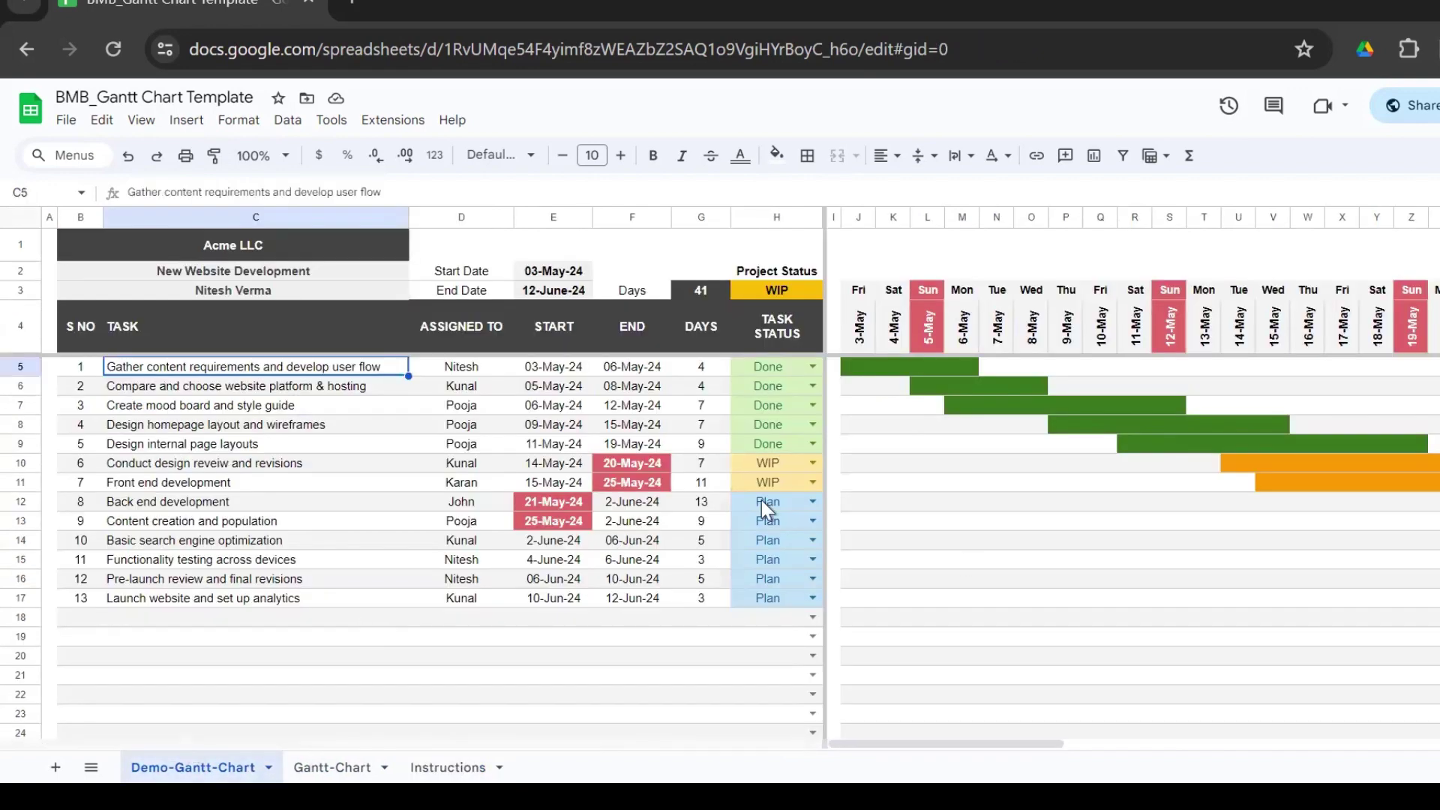
# - Review the company name, project name and project lead cells in the header of the demo chart
pyautogui.click(324, 244)
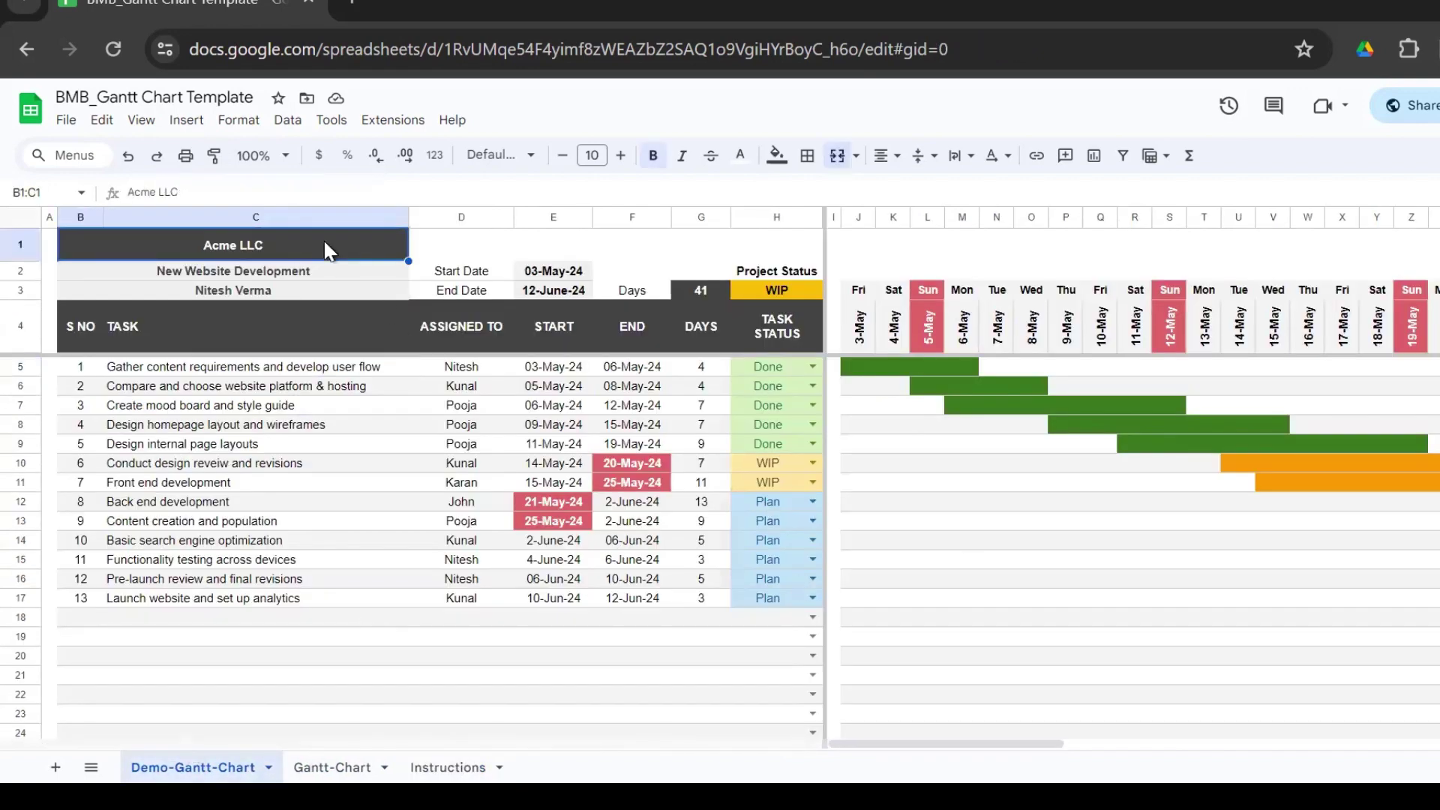
pyautogui.click(331, 271)
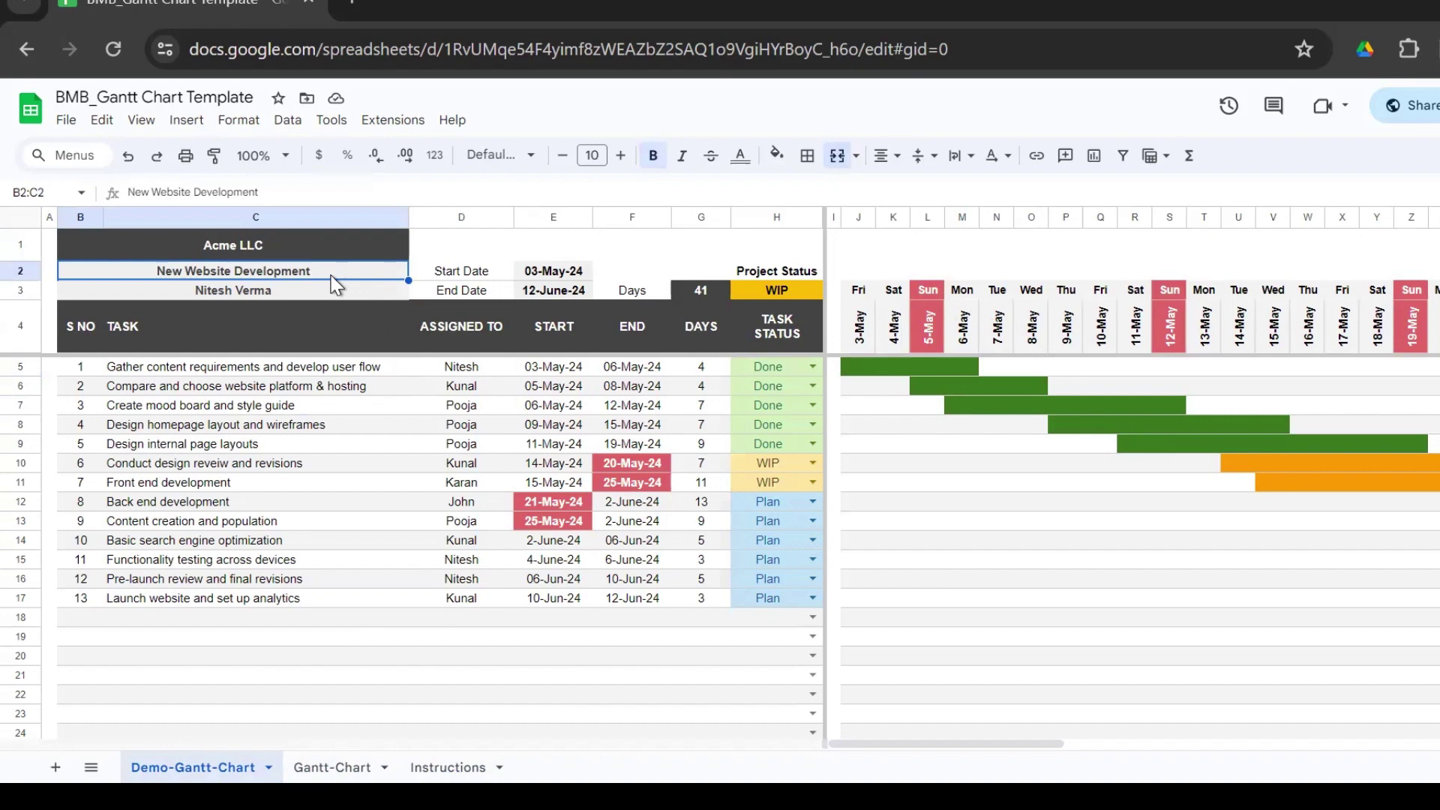
pyautogui.press('Down')
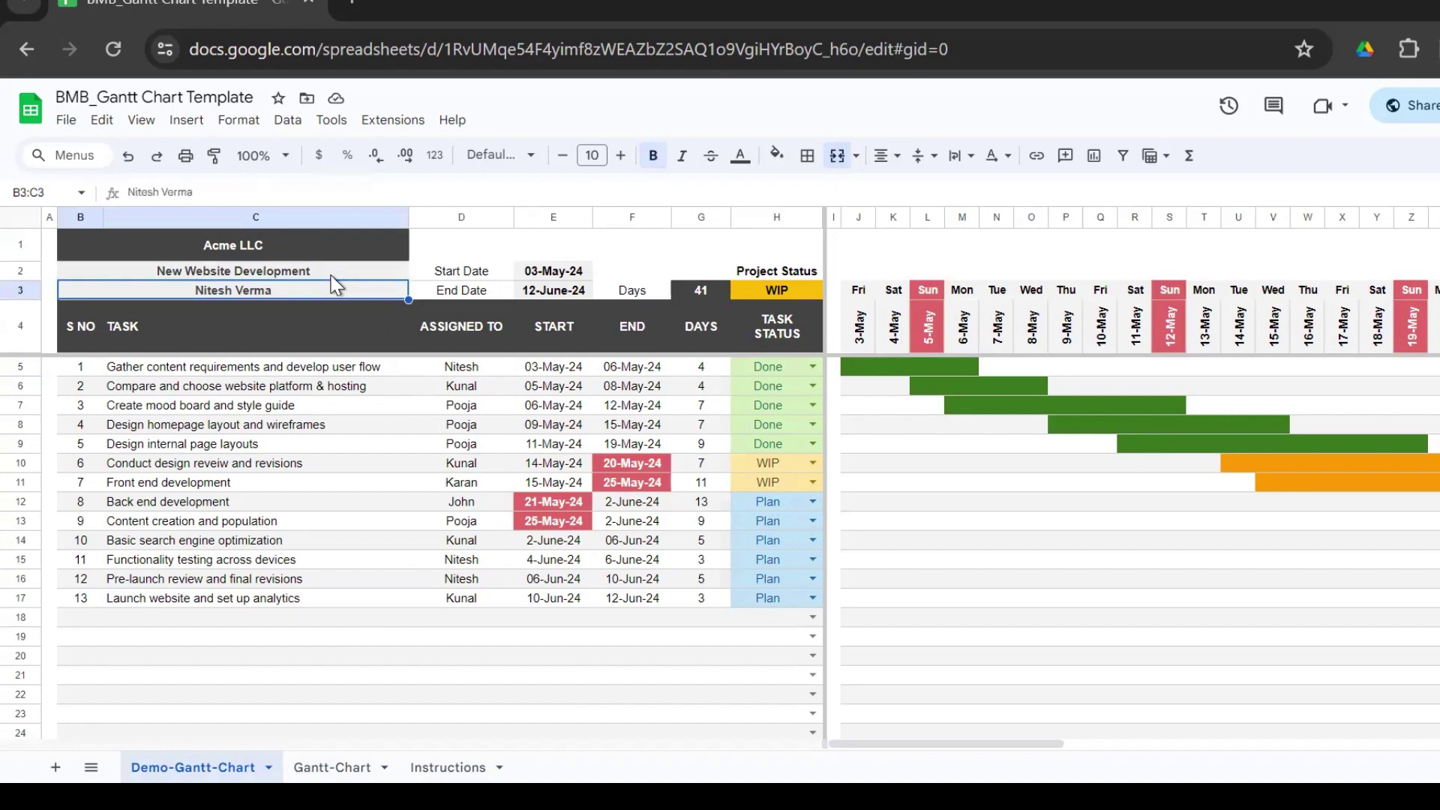
# - Examine the project Start Date and End Date cells and the task START column heading they relate to
pyautogui.press('Up')
pyautogui.press('Right')
pyautogui.press('Right')
pyautogui.press('Down')
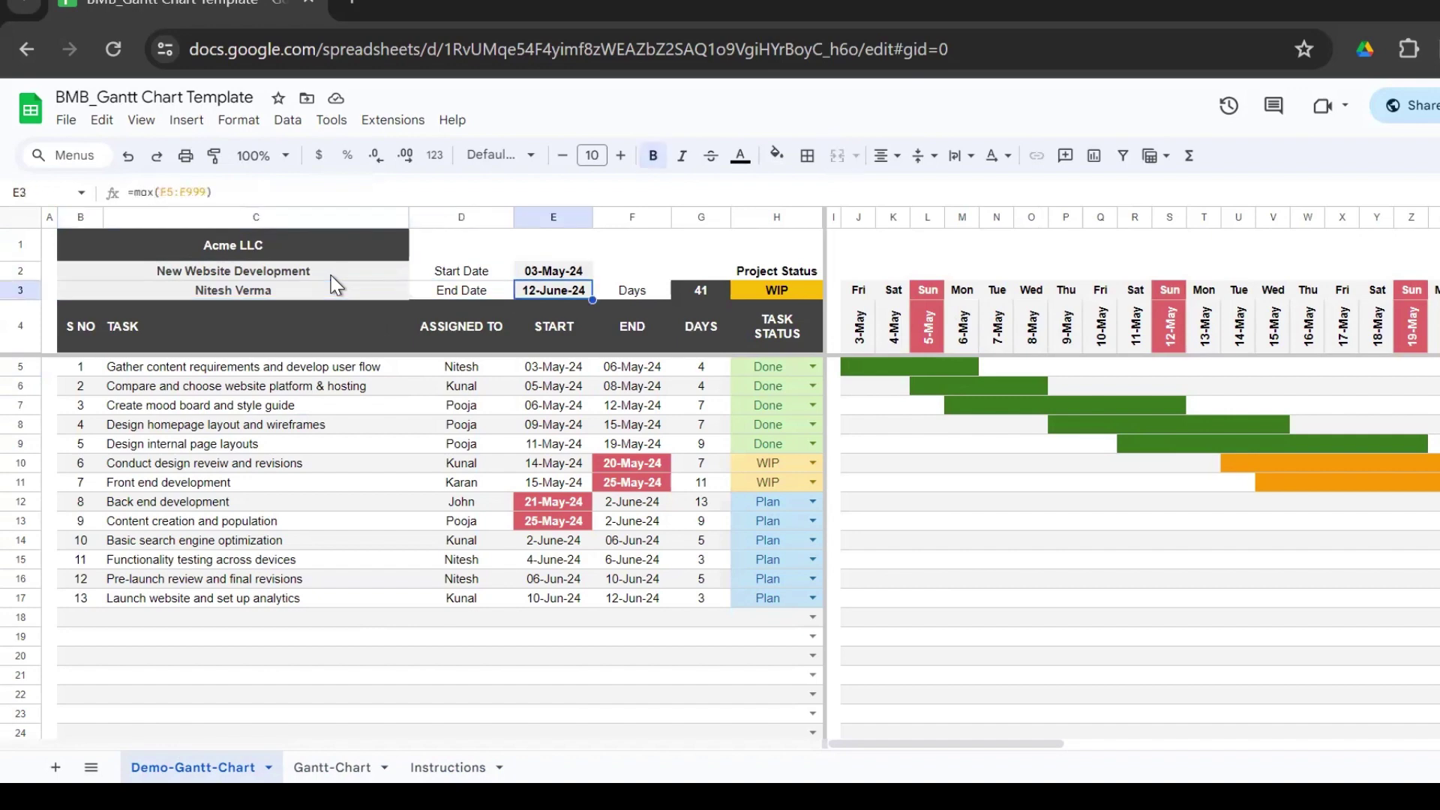
pyautogui.press('Down')
pyautogui.press('Down')
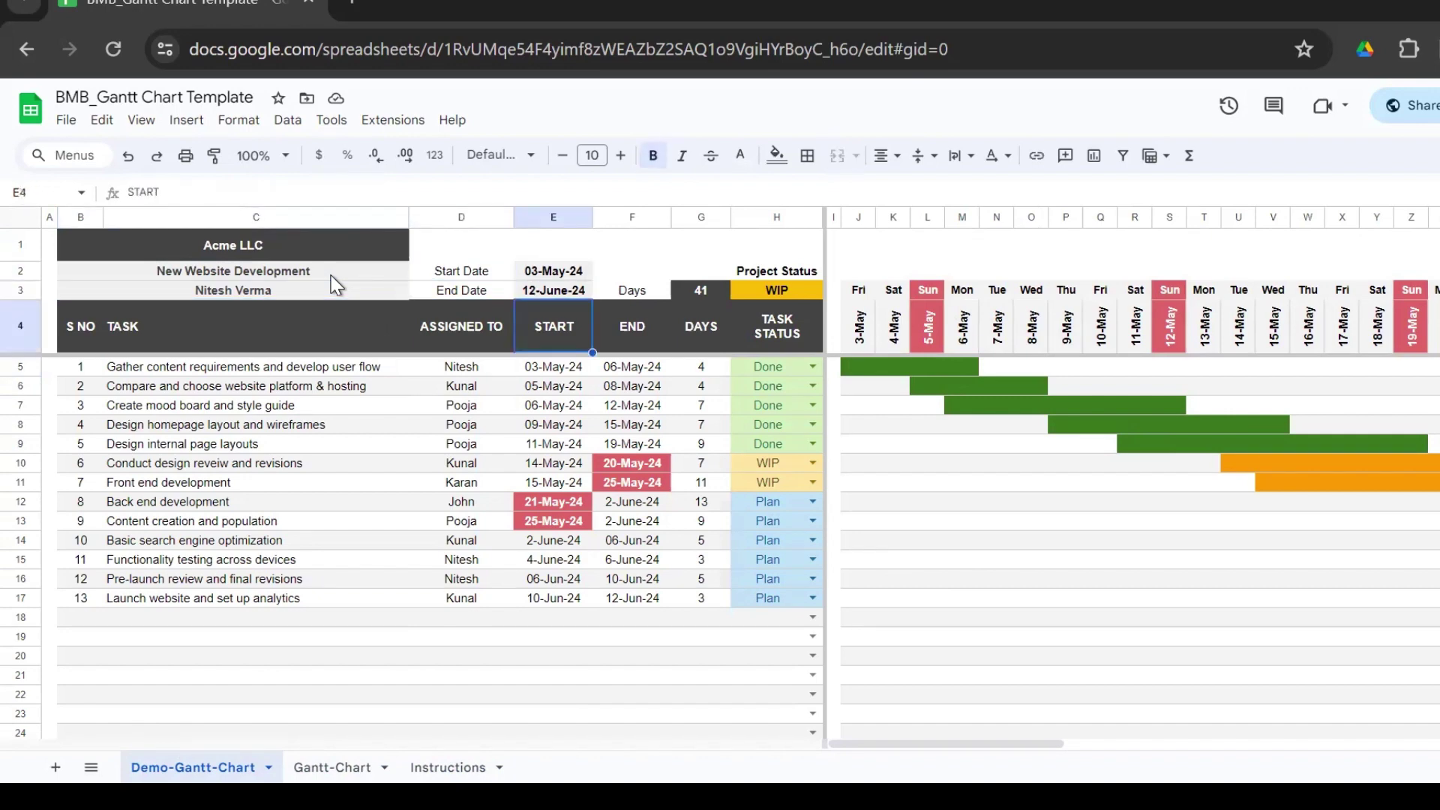
pyautogui.press('Up')
pyautogui.press('Up')
pyautogui.press('Up')
pyautogui.press('Down')
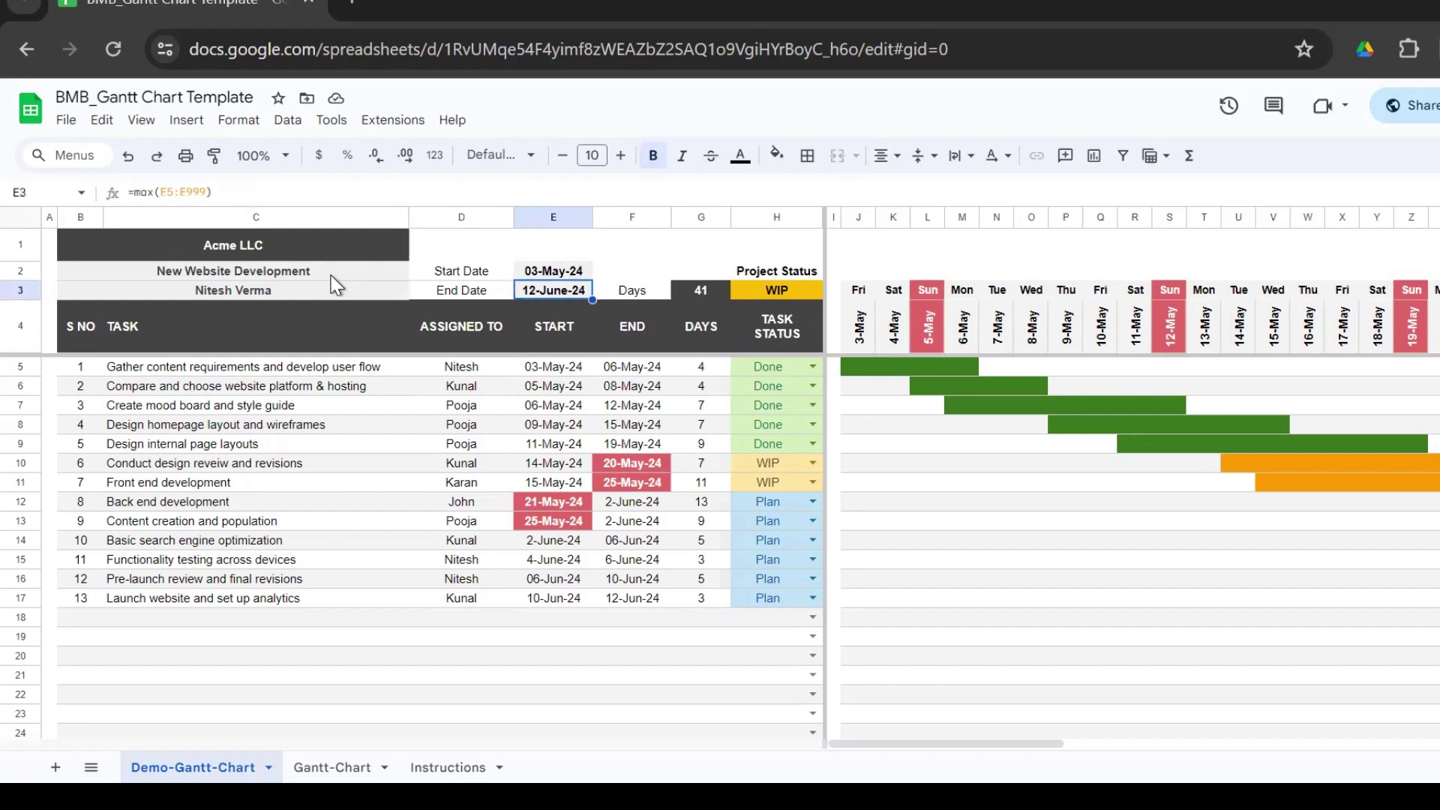
# - Inspect the formulas behind the total project Days and the Project Status in row 3
pyautogui.press('Right')
pyautogui.press('Right')
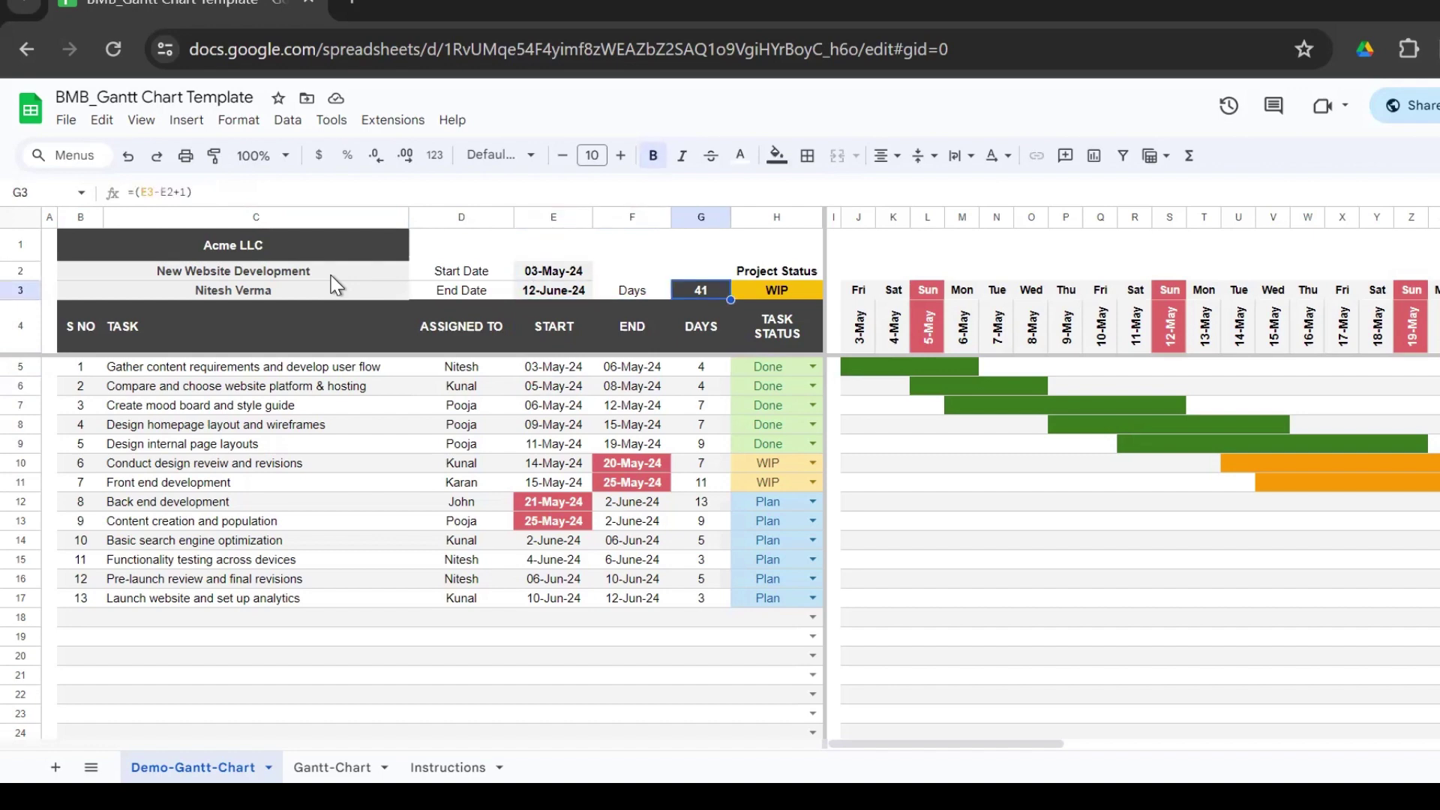
pyautogui.press('Right')
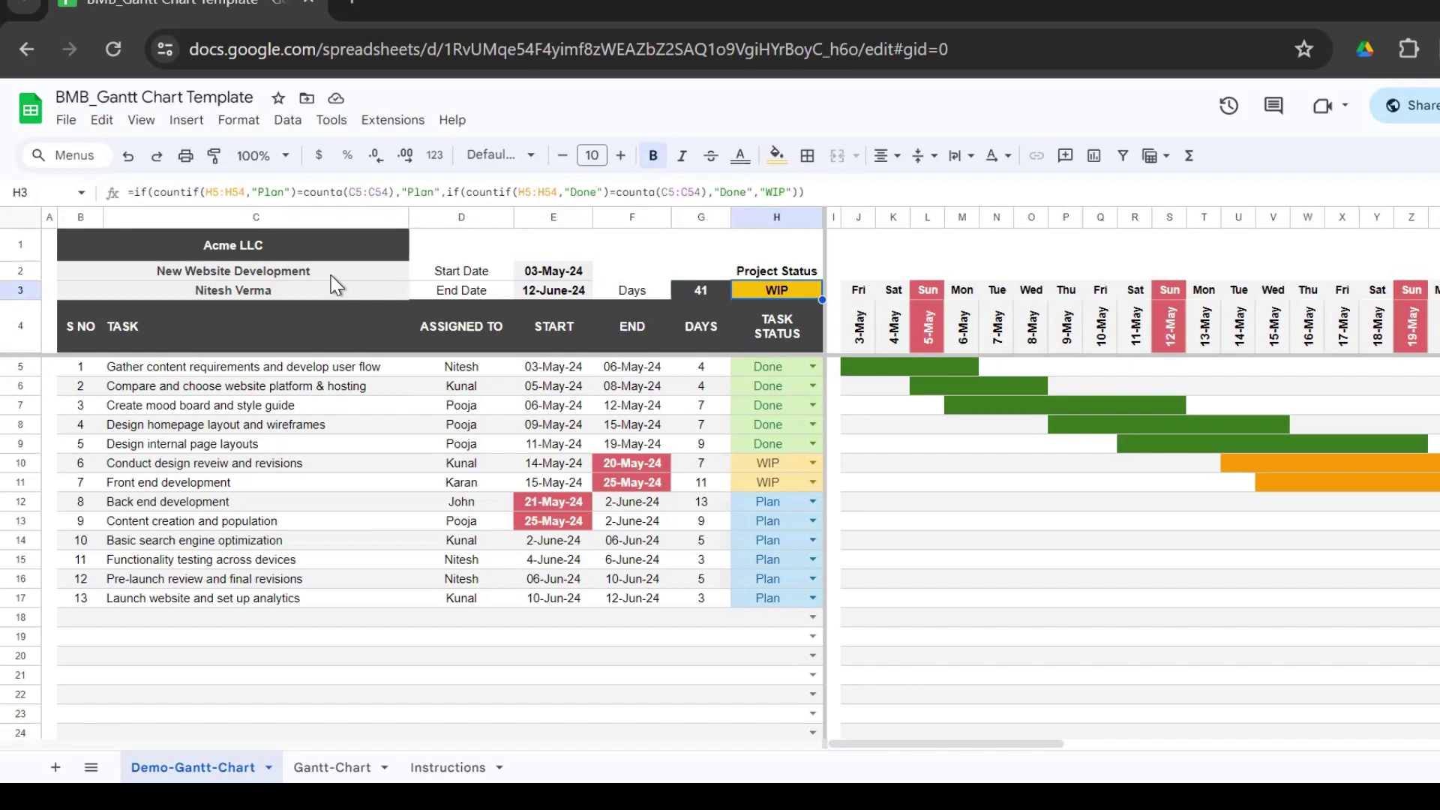
pyautogui.press('Down')
pyautogui.press('Down')
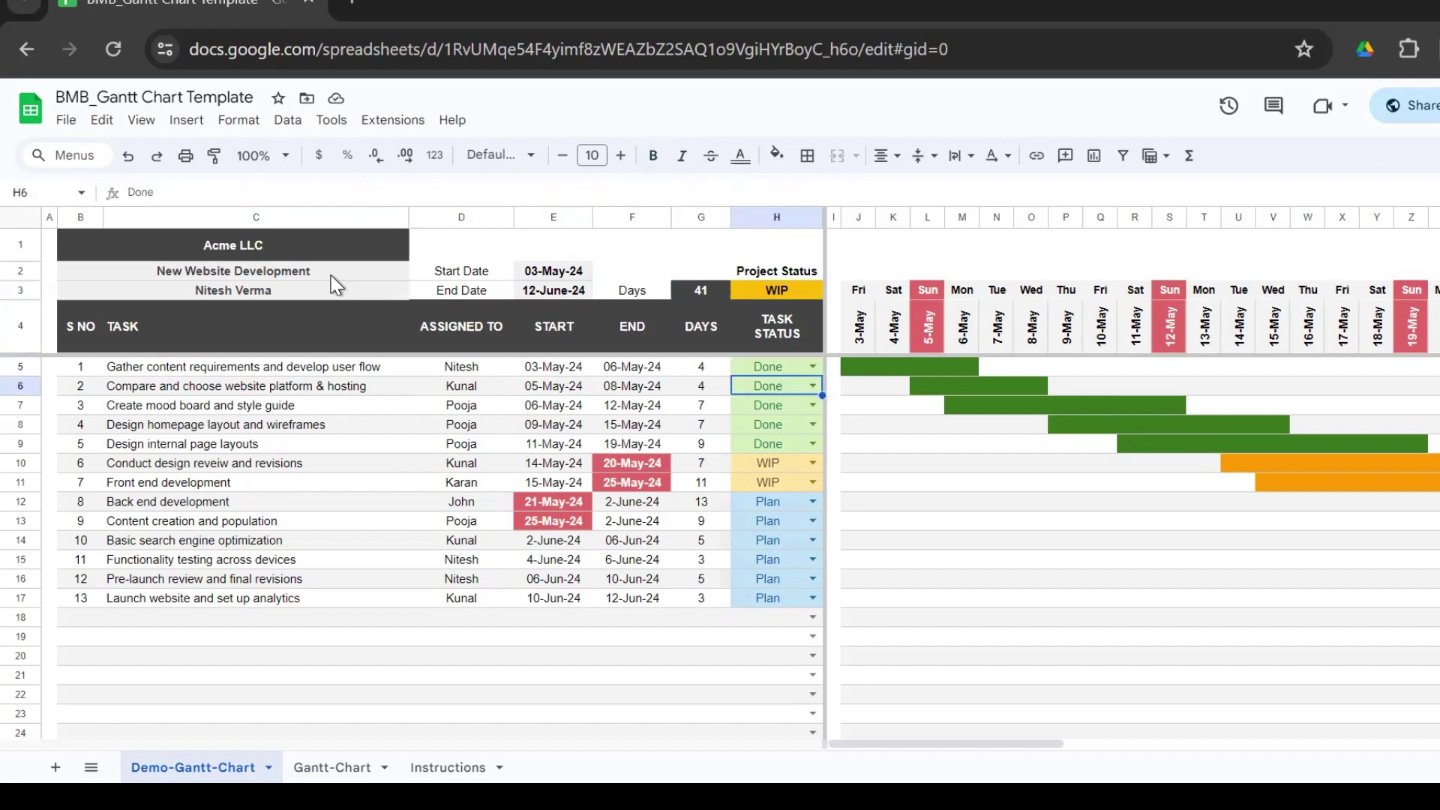
# - Inspect the S NO column heading and the serial number formula of the first task
pyautogui.press('Left')
pyautogui.press('Left')
pyautogui.press('Left')
pyautogui.press('Left')
pyautogui.press('Left')
pyautogui.press('Left')
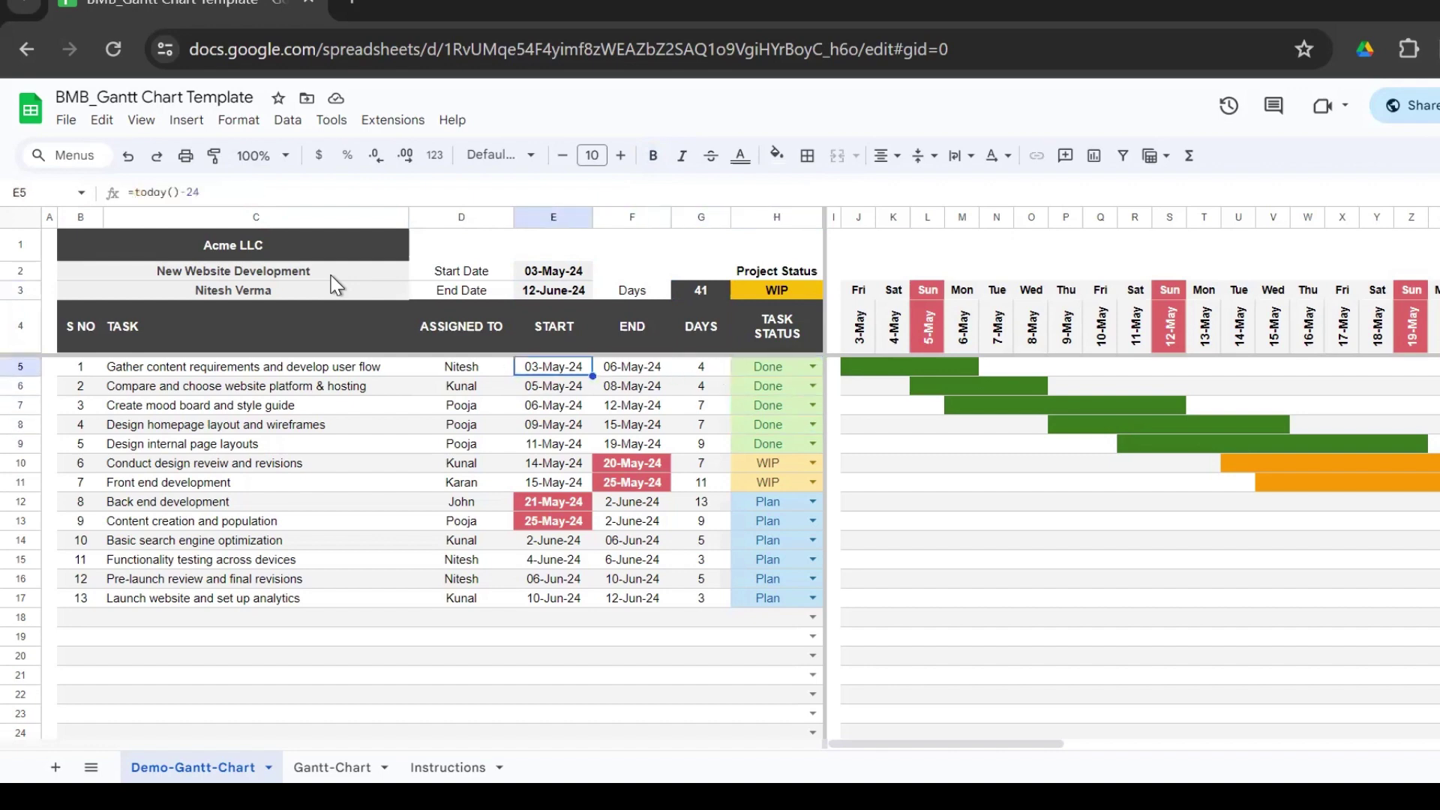
pyautogui.press('Up')
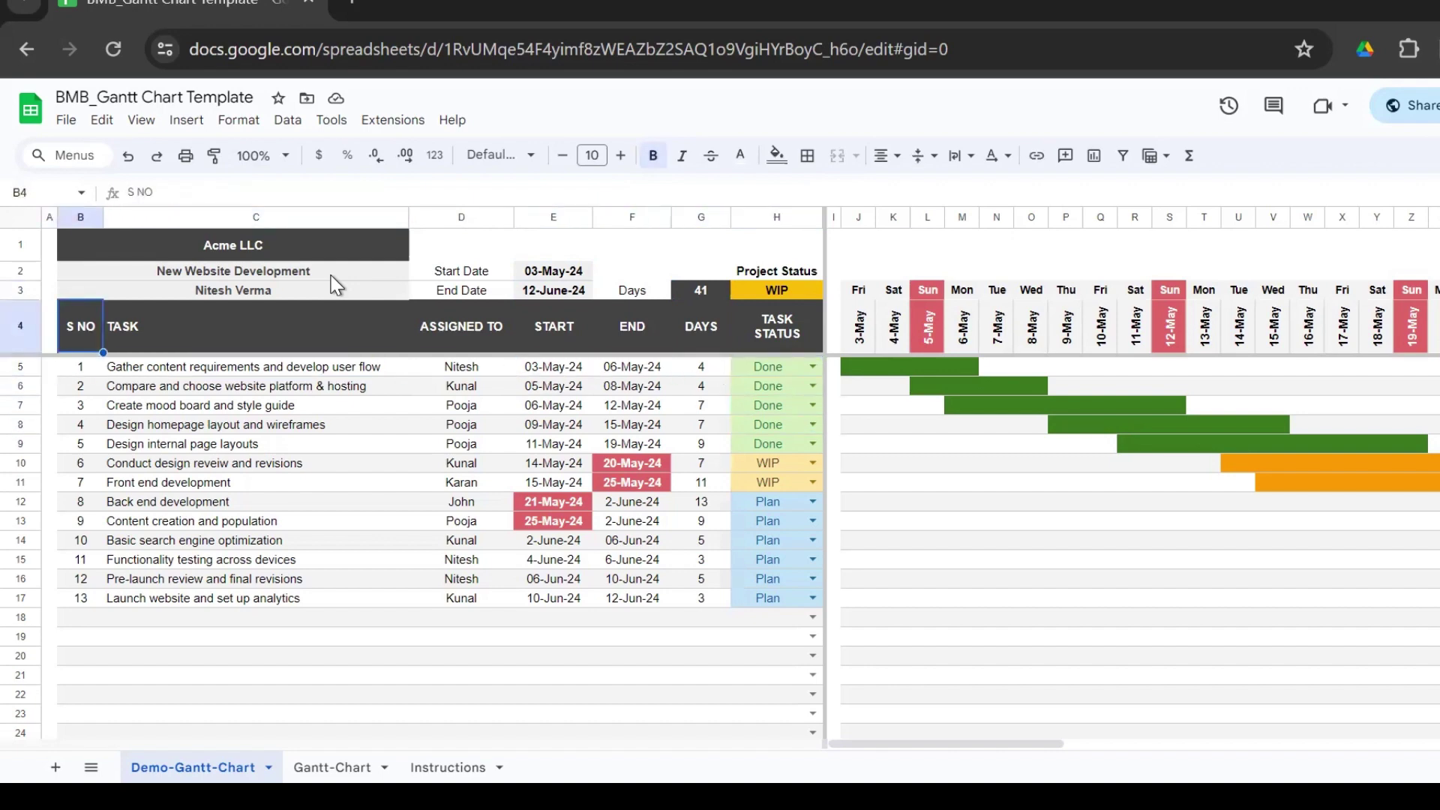
pyautogui.press('Down')
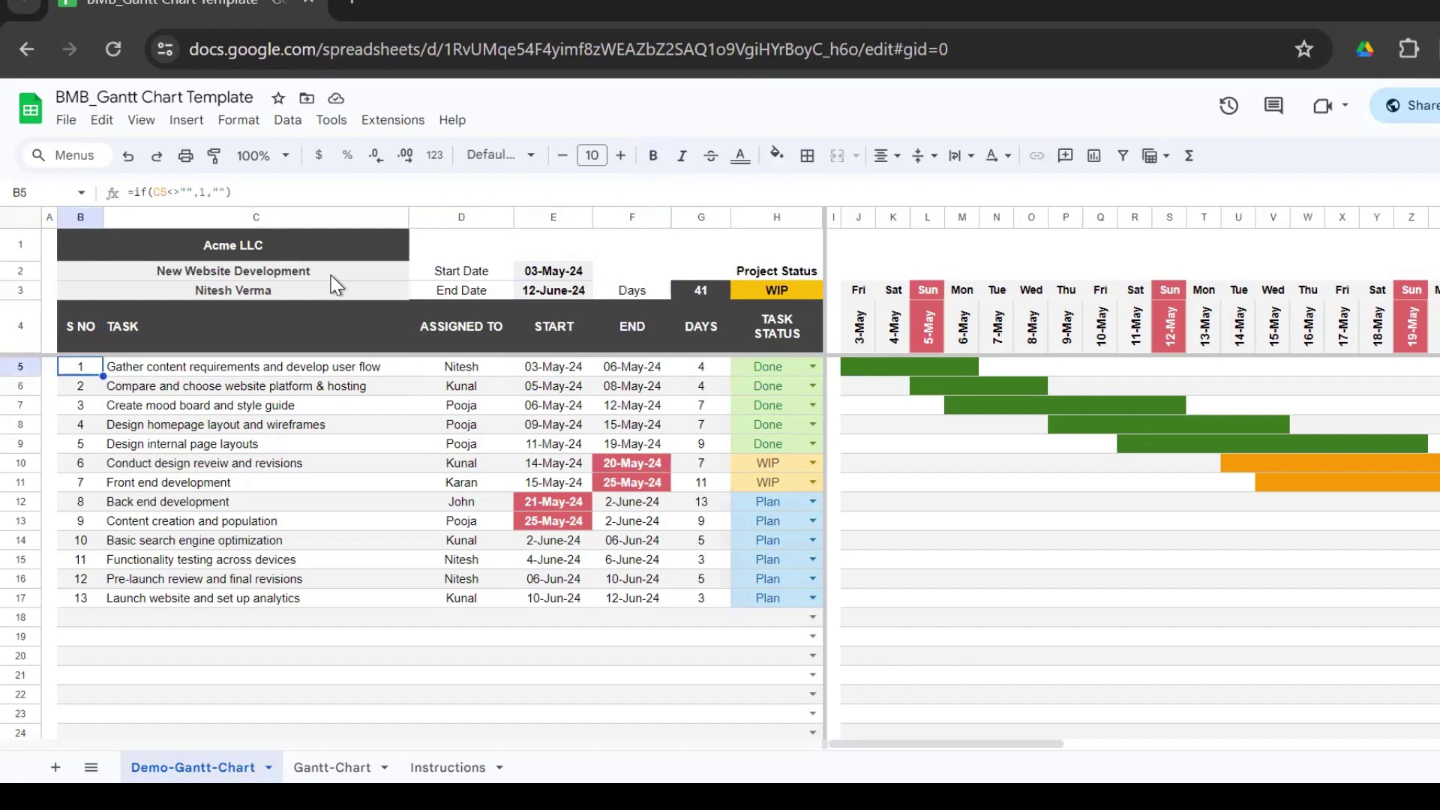
# - Clear the second task's description in C6, check its serial number cell, and undo the deletion
pyautogui.press('Right')
pyautogui.press('Down')
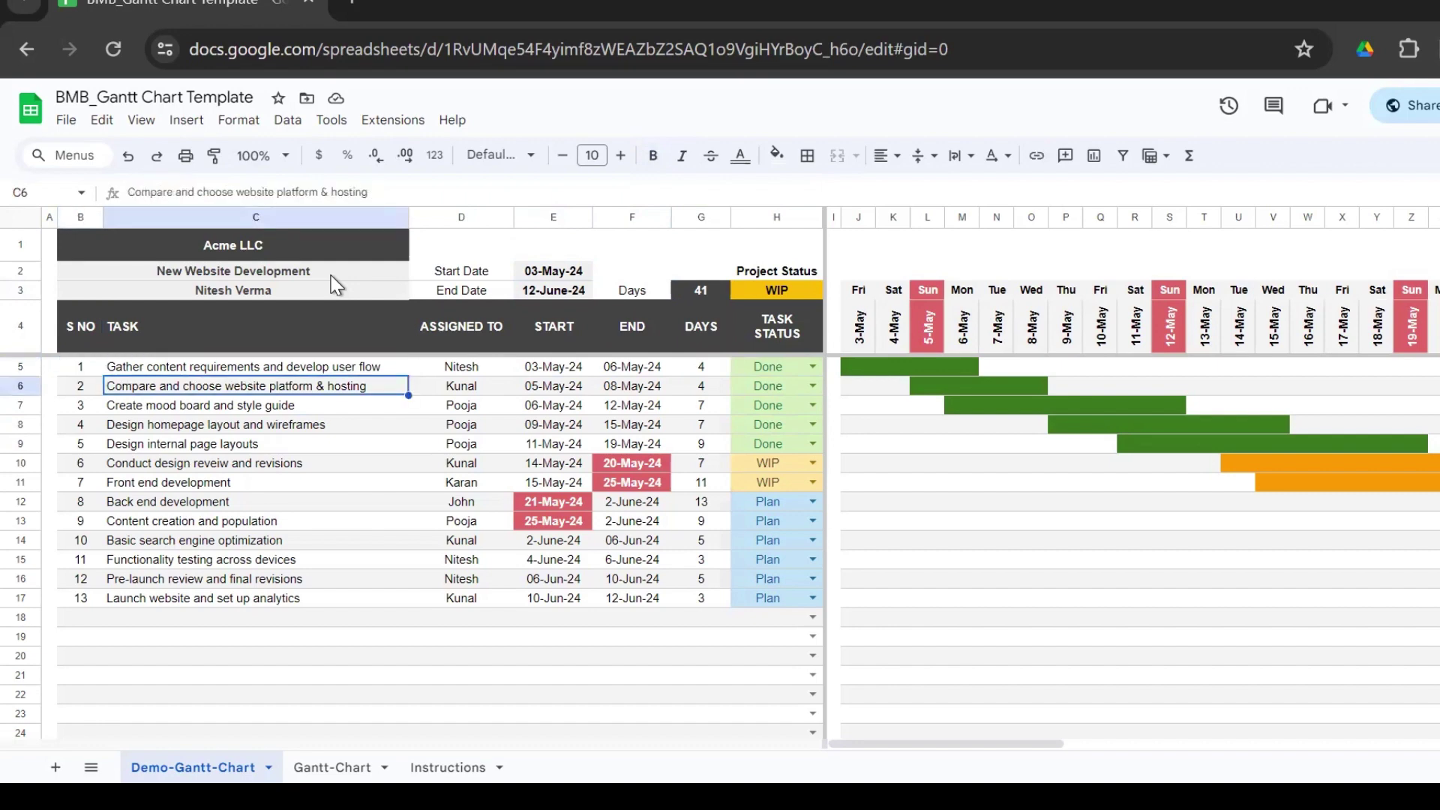
pyautogui.press('Delete')
pyautogui.press('Left')
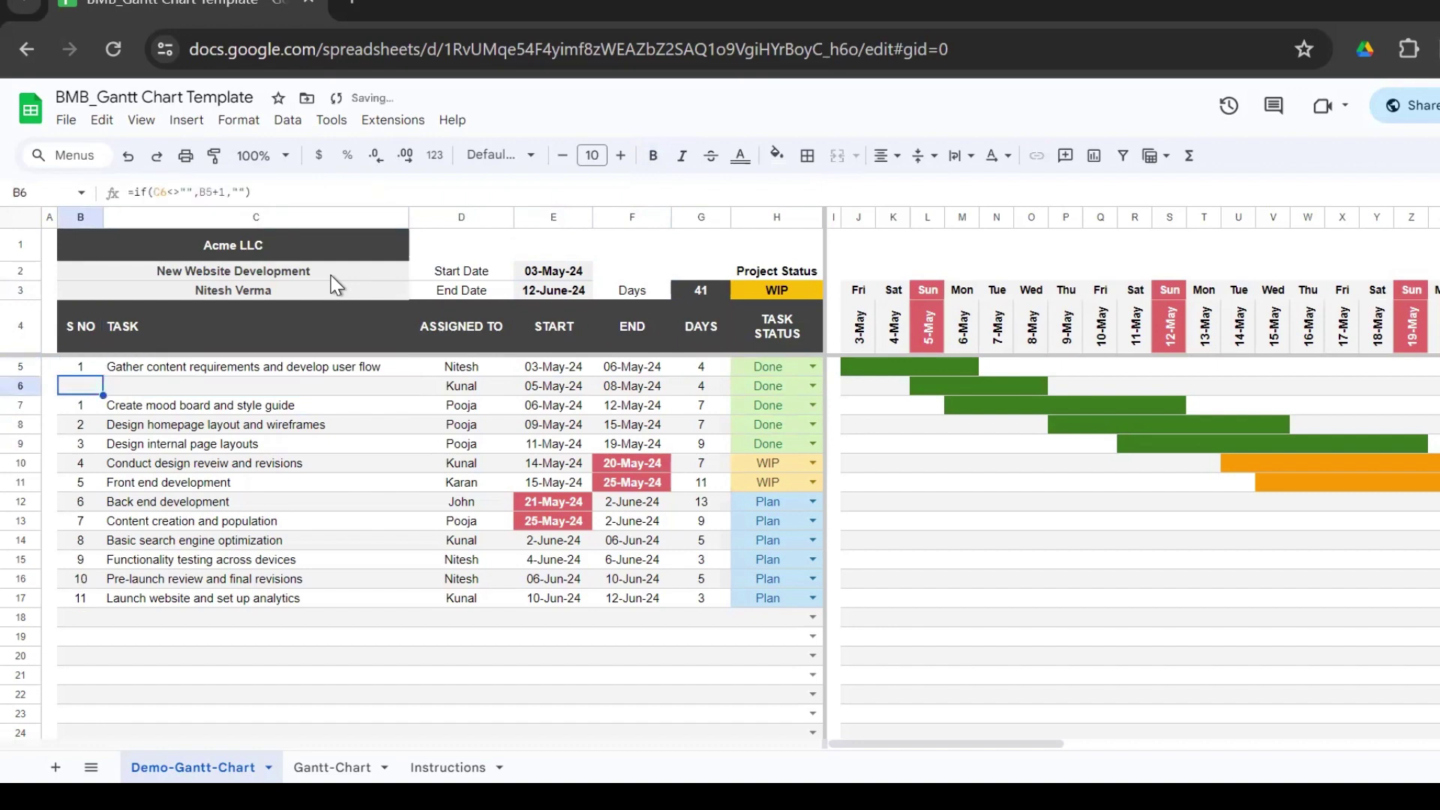
pyautogui.press('Right')
pyautogui.hotkey('ctrl', 'z')
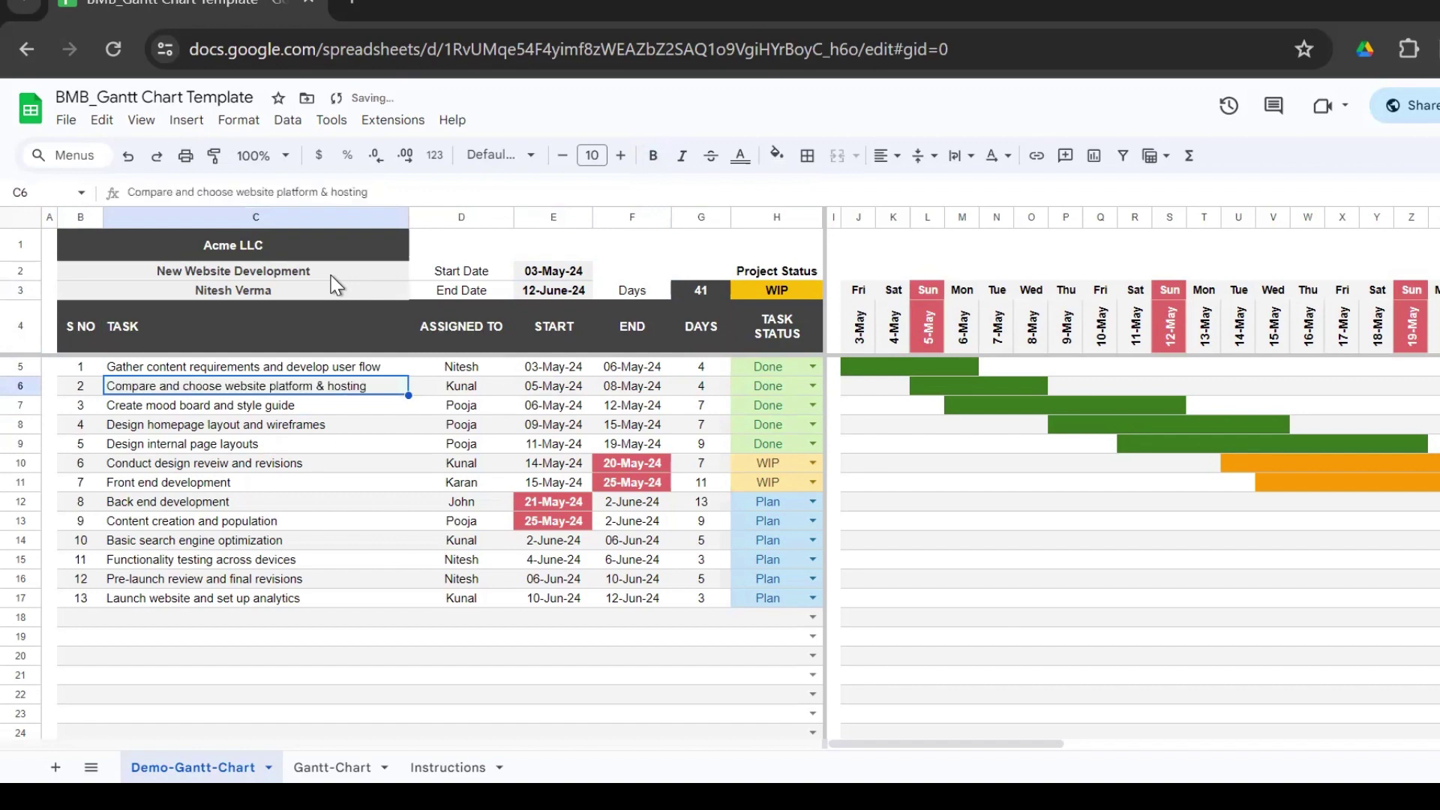
# - Review the first task's description, assignee, start date, end date and Days formula across row 5
pyautogui.press('Up')
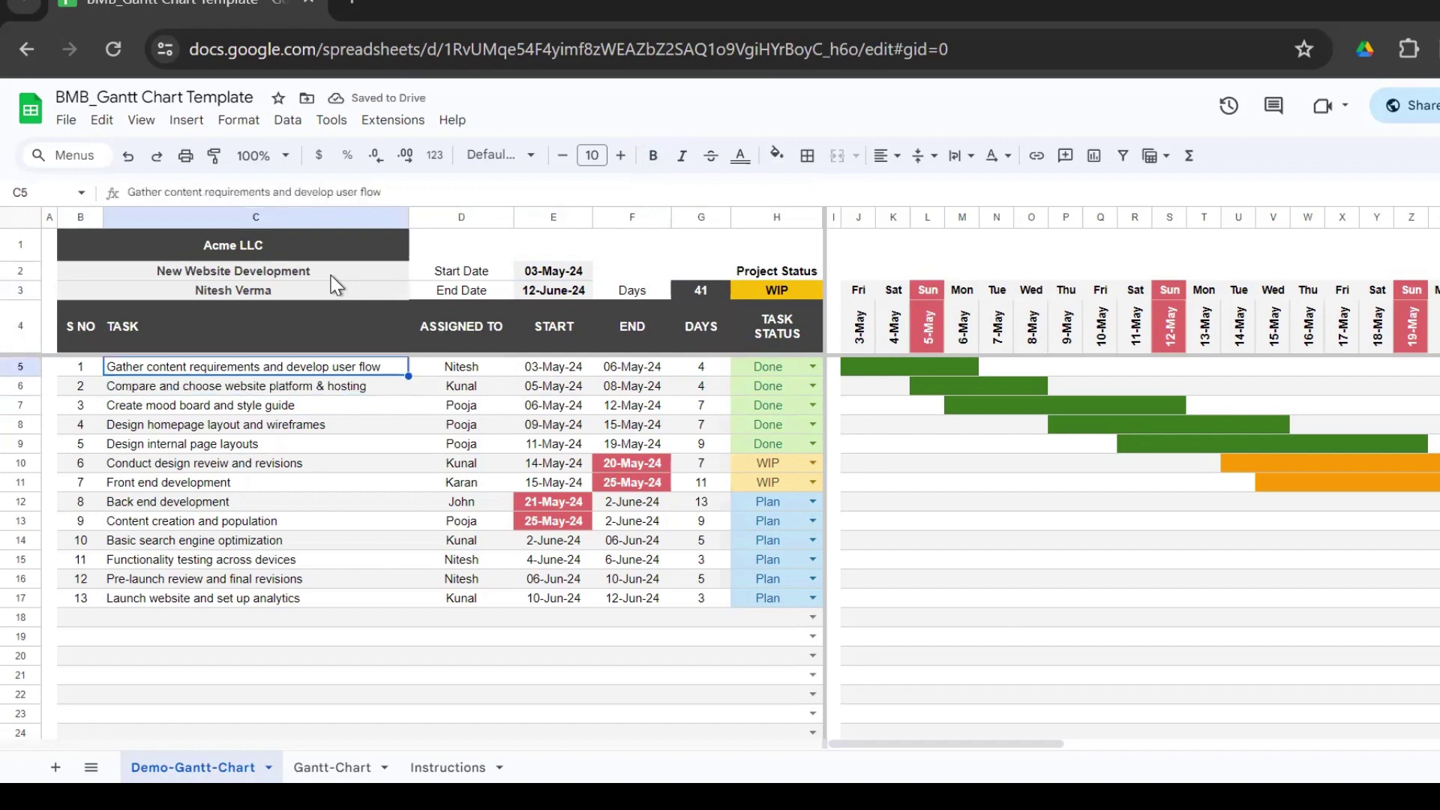
pyautogui.press('Down')
pyautogui.press('Up')
pyautogui.press('Right')
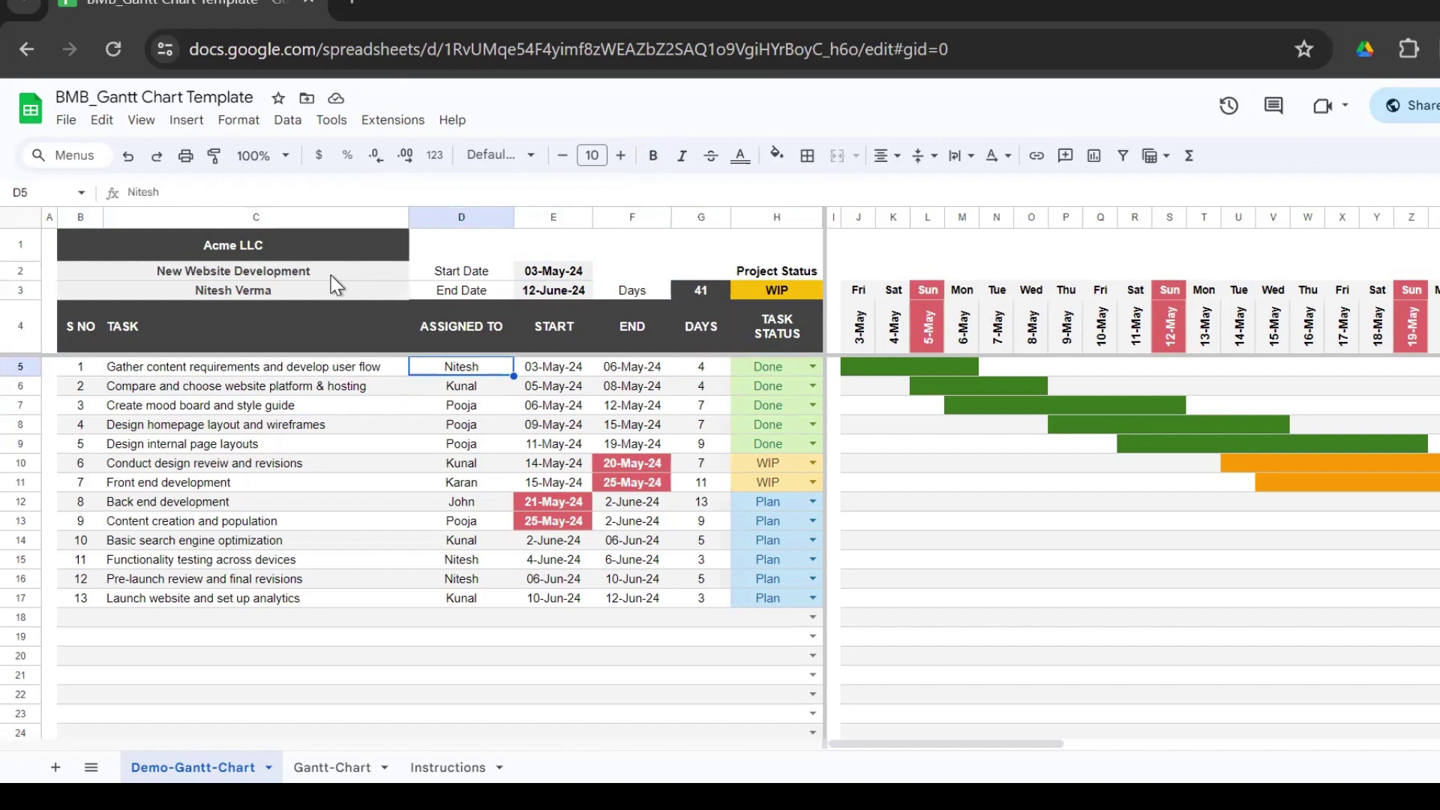
pyautogui.press('Right')
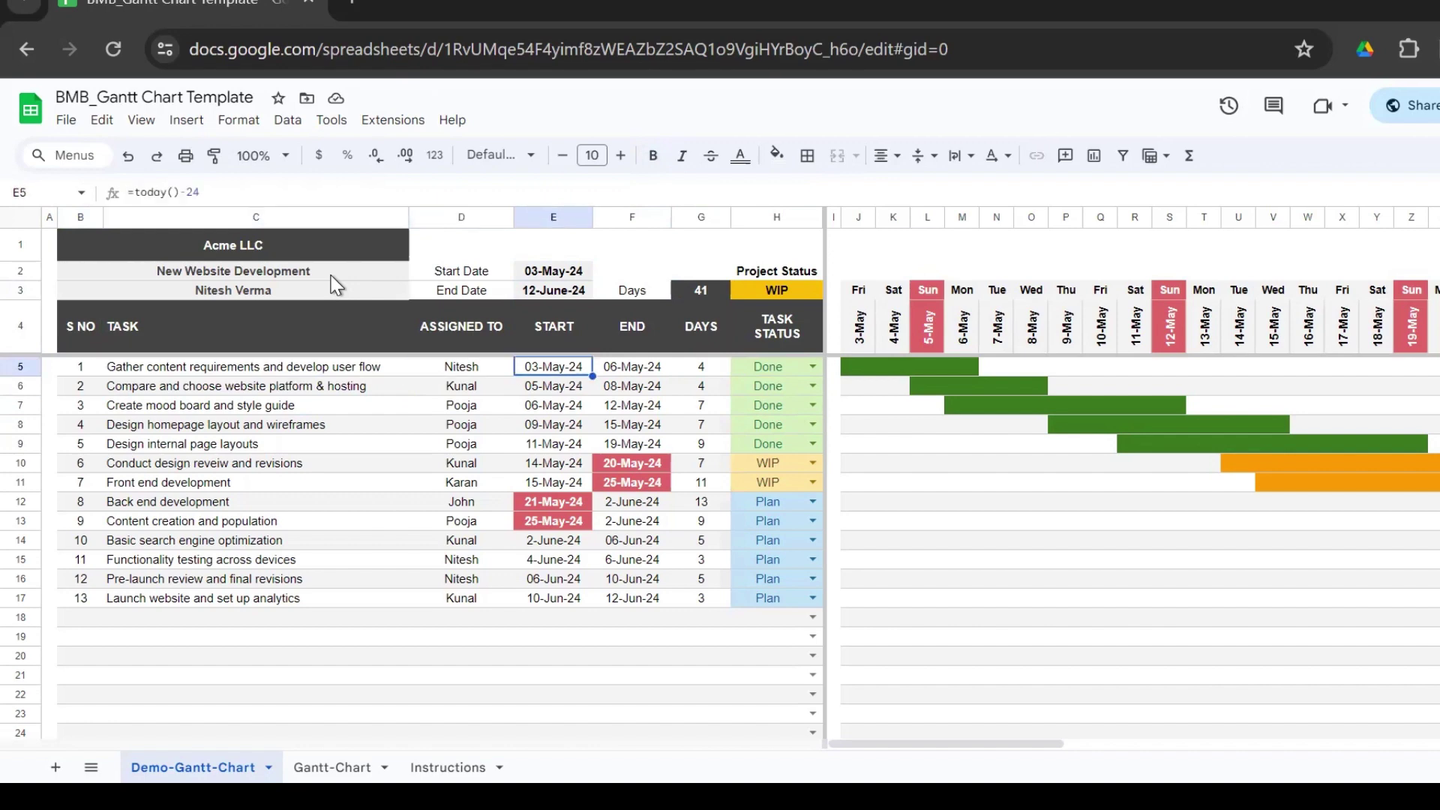
pyautogui.press('Right')
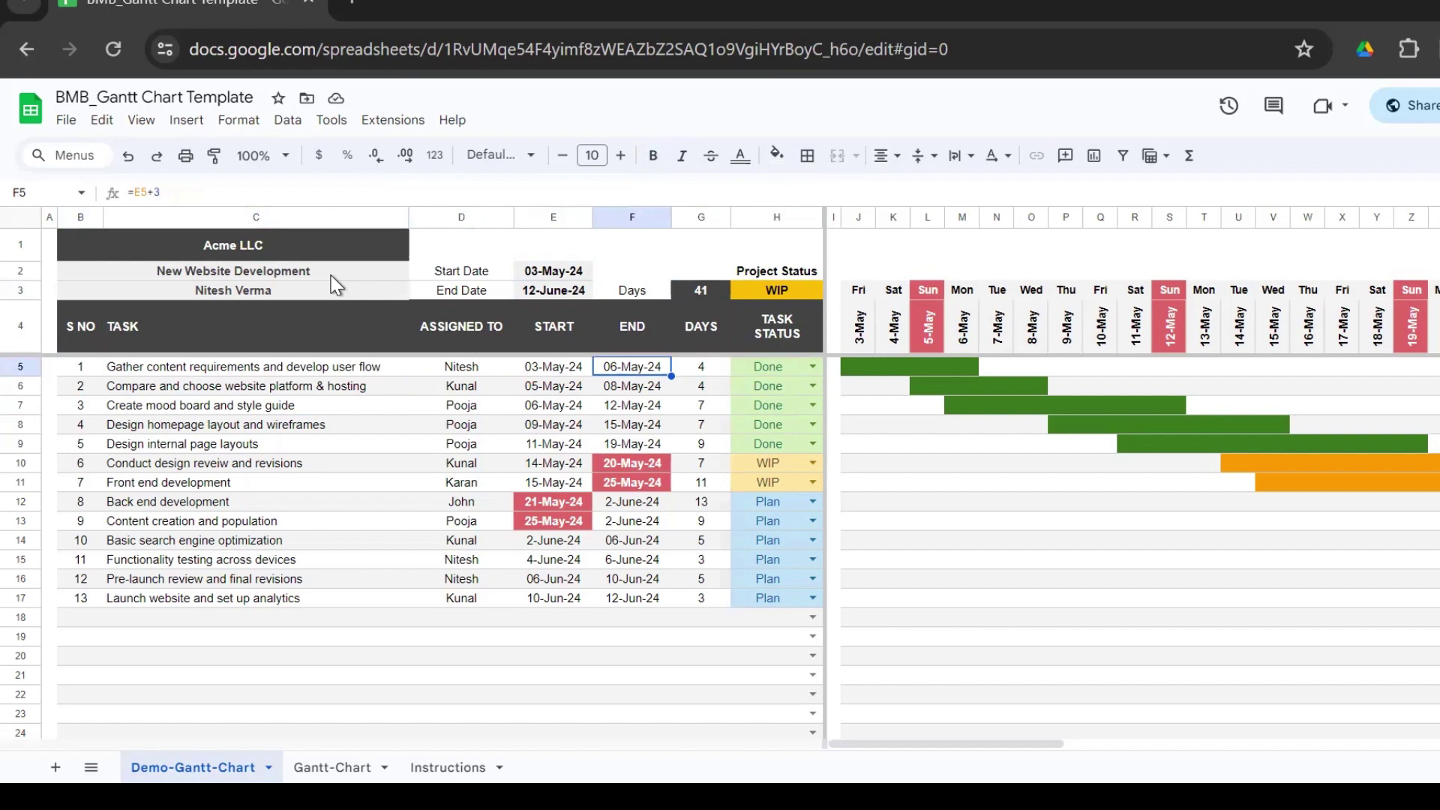
pyautogui.press('Right')
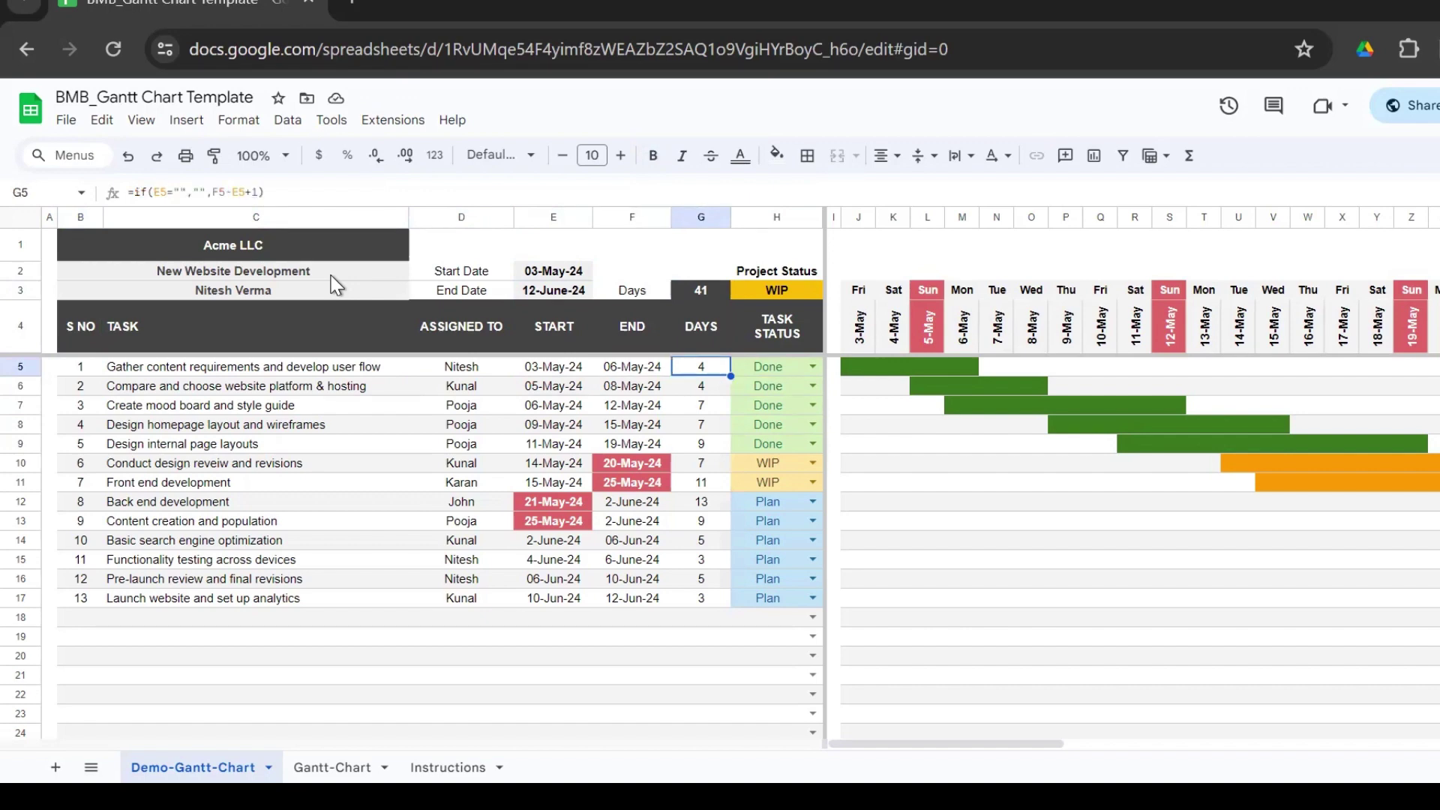
# - Compare the first task's start and end date cells with the Days formula that calculates its duration
pyautogui.press('Left')
pyautogui.press('Left')
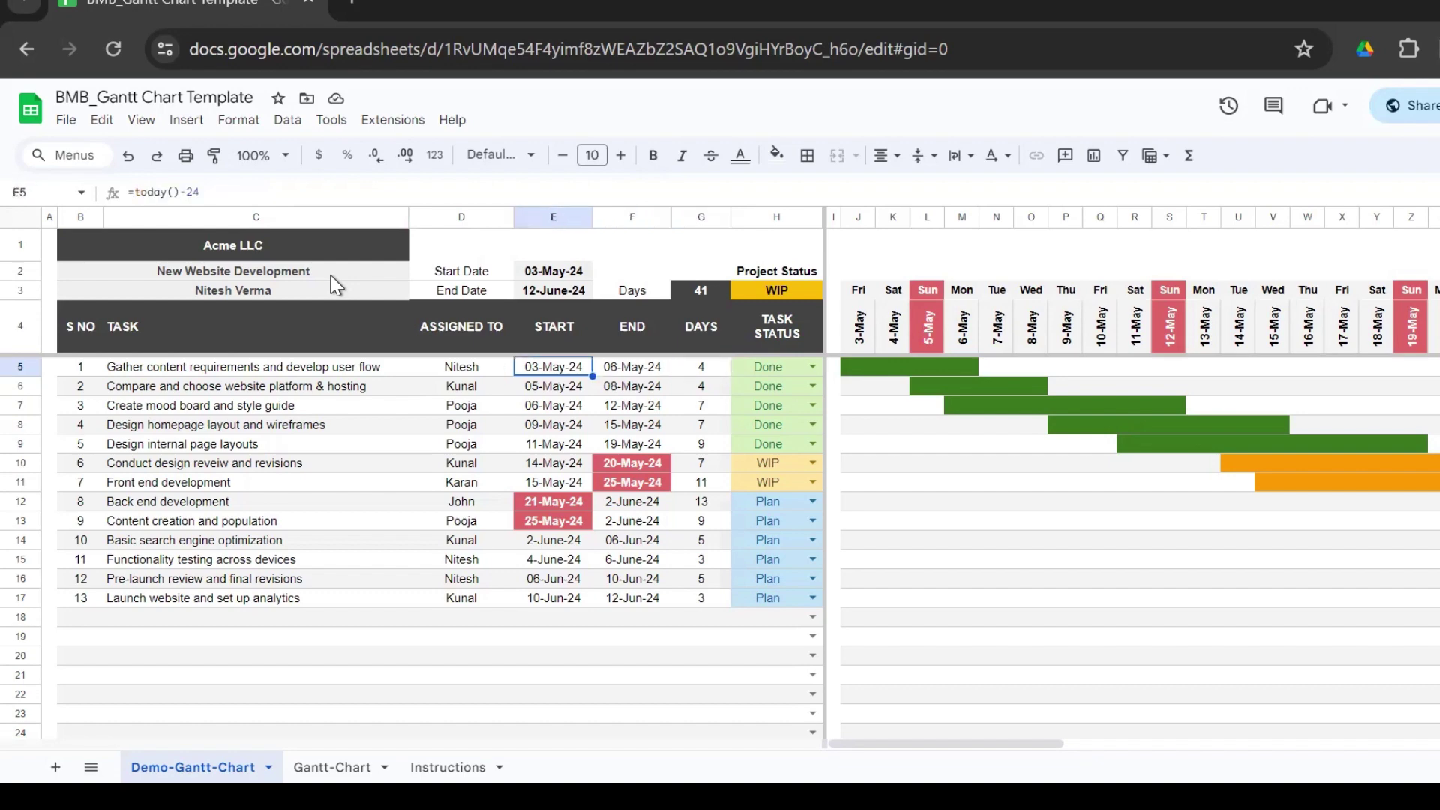
pyautogui.press('Right')
pyautogui.press('Right')
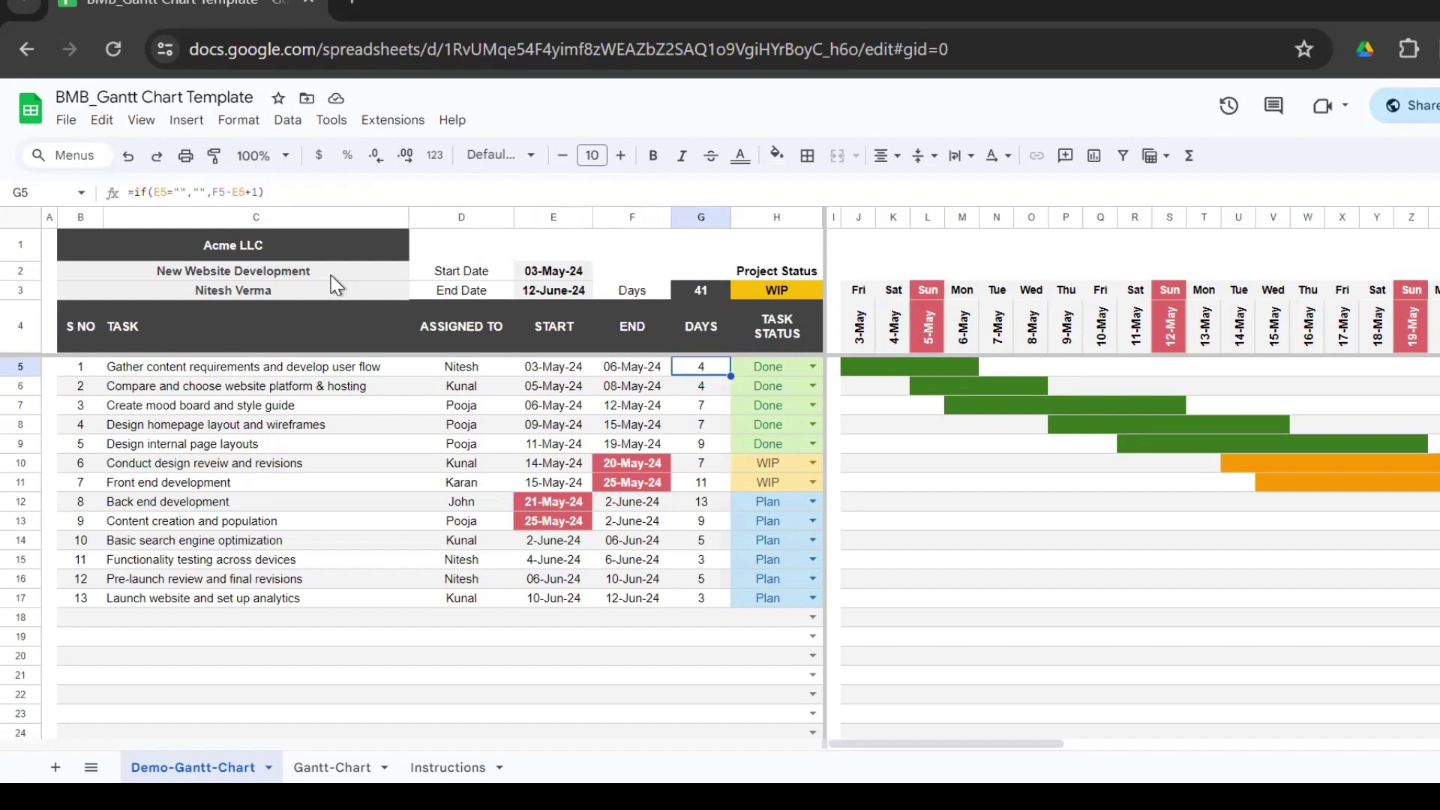
pyautogui.press('Left')
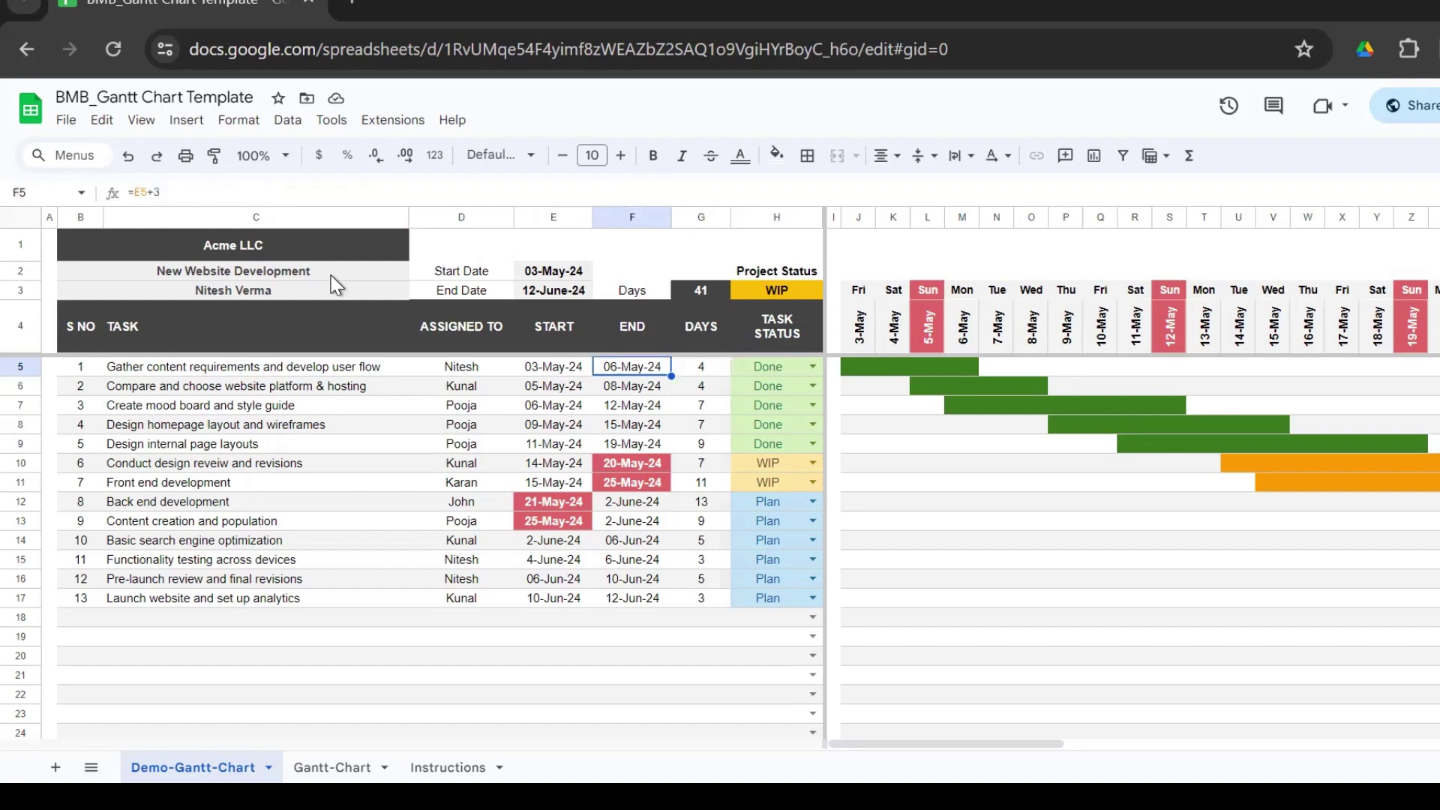
pyautogui.press('Left')
pyautogui.press('Right')
pyautogui.press('Right')
pyautogui.press('Left')
pyautogui.press('Left')
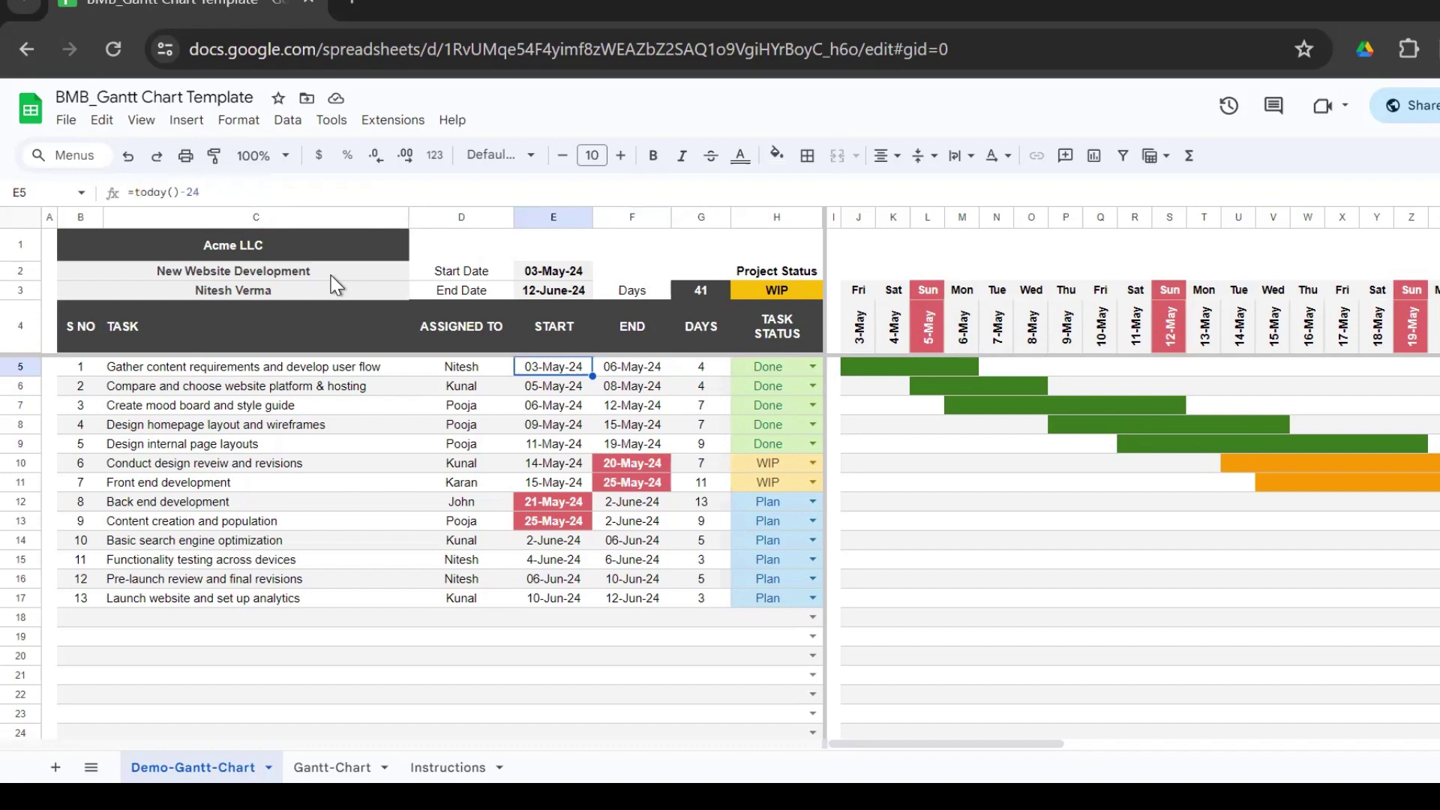
pyautogui.press('Right')
pyautogui.press('Right')
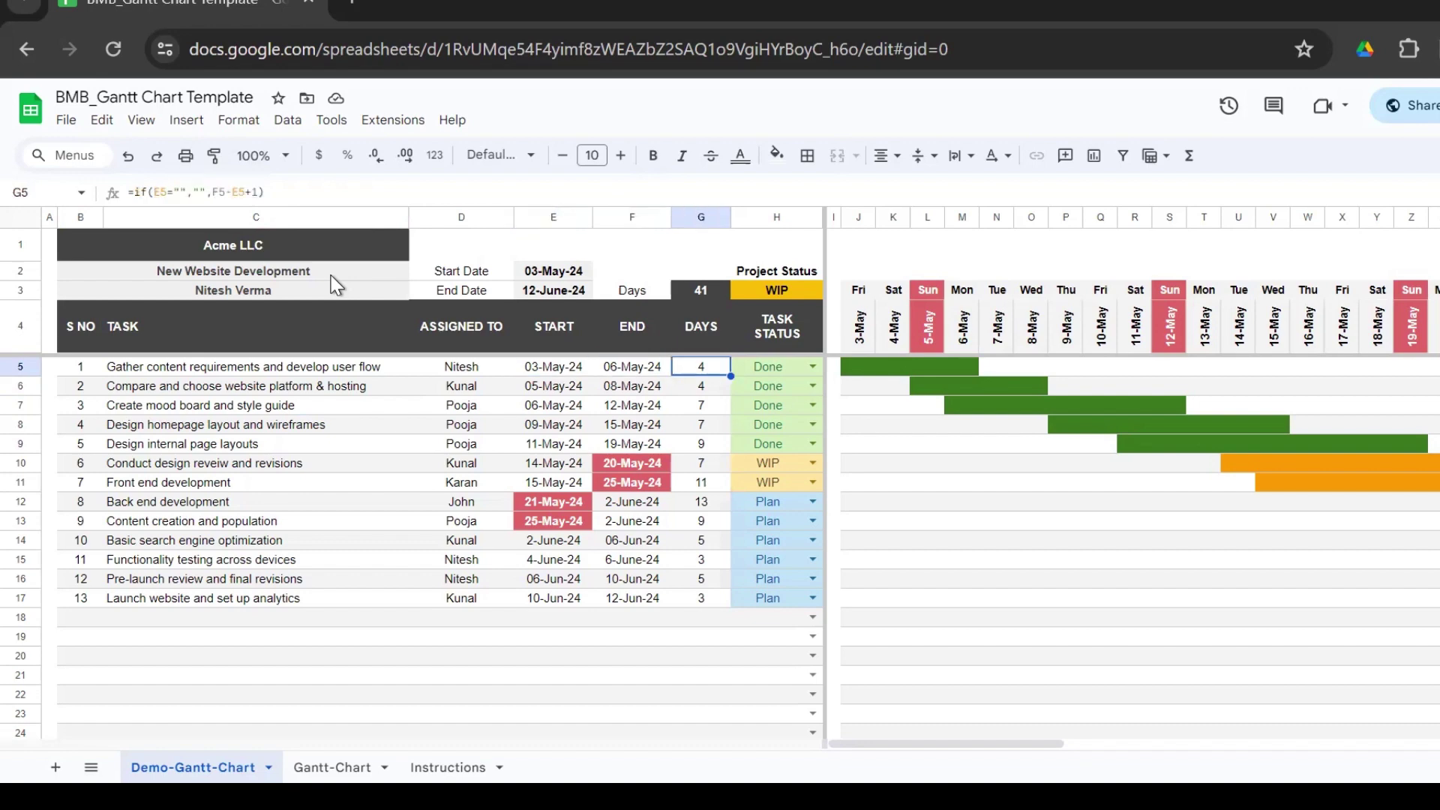
# - Set the task status of "Gather content requirements and develop user flow" to Plan
pyautogui.press('Right')
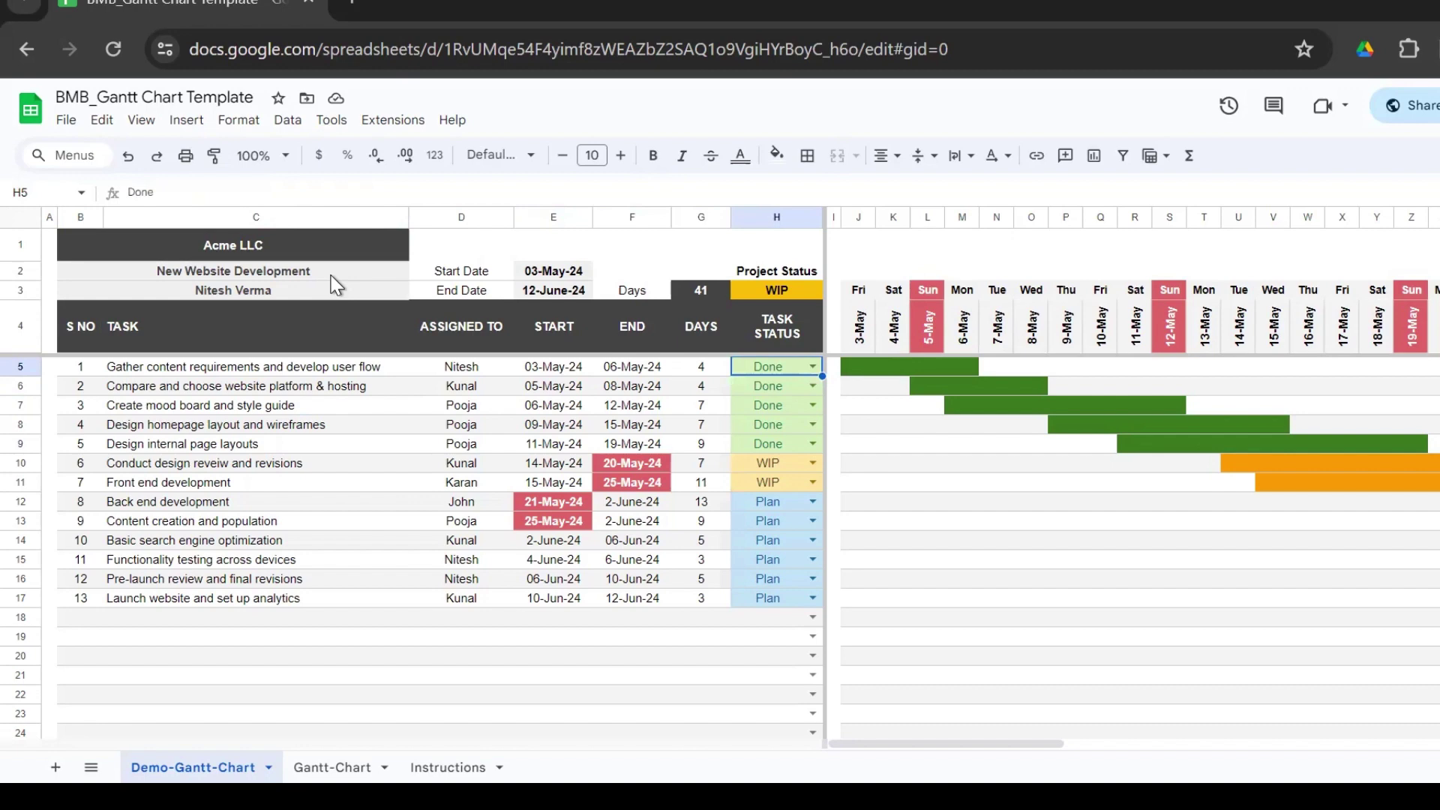
pyautogui.press('BackSpace')
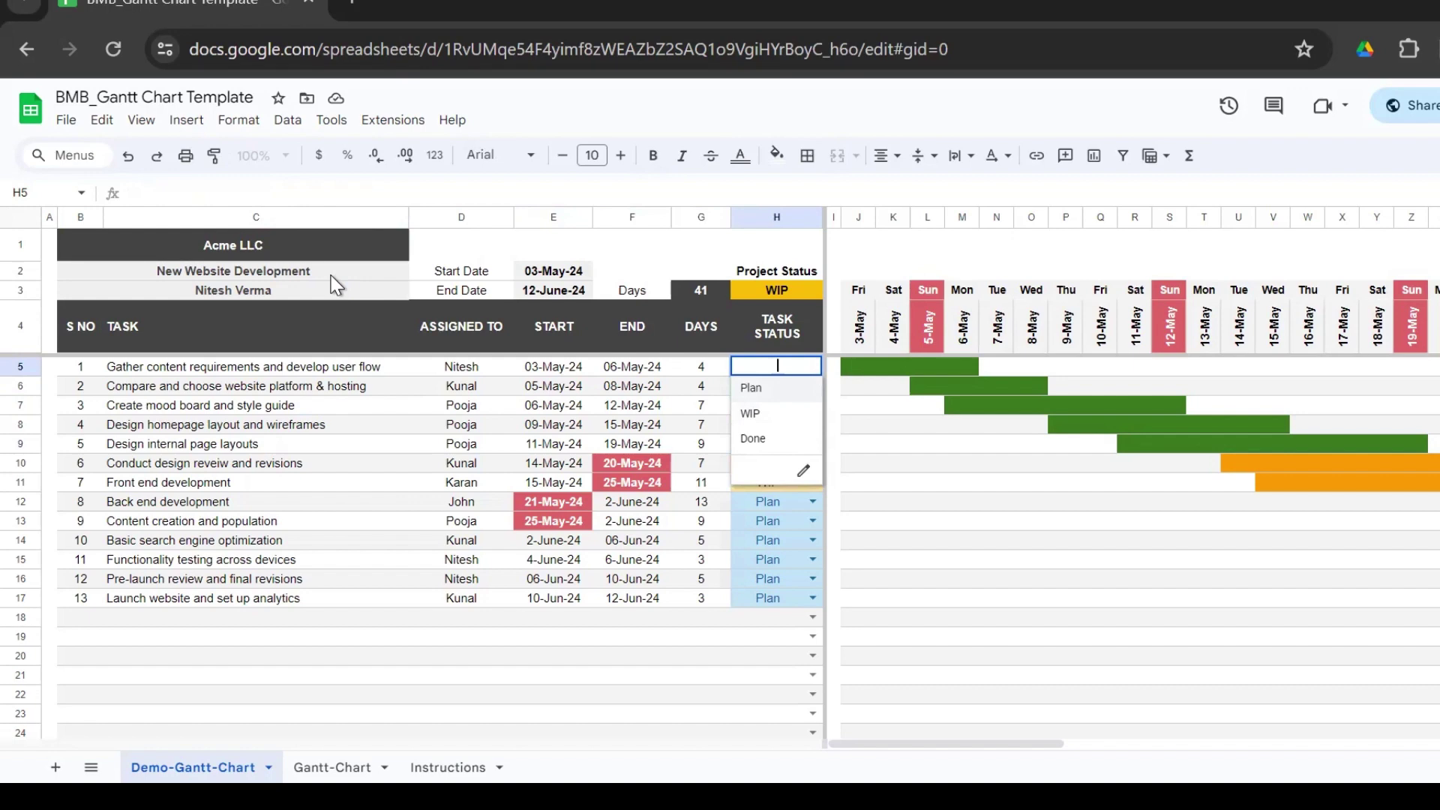
pyautogui.click(765, 396)
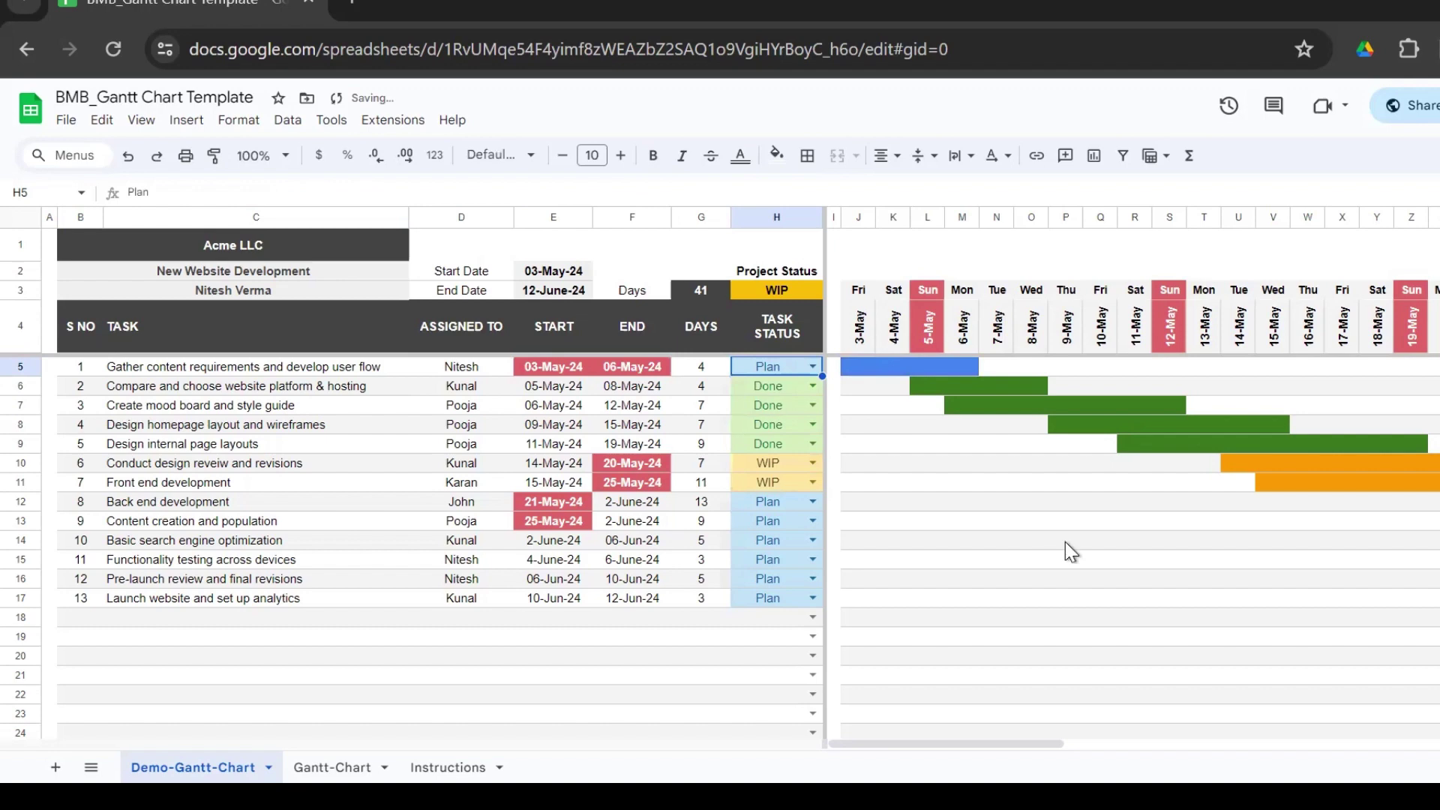
# - Examine the first task's bar in the timeline cells of row 5, starting at 3-May
pyautogui.press('Right')
pyautogui.press('Right')
pyautogui.press('Right')
pyautogui.press('Right')
pyautogui.press('Left')
pyautogui.press('Left')
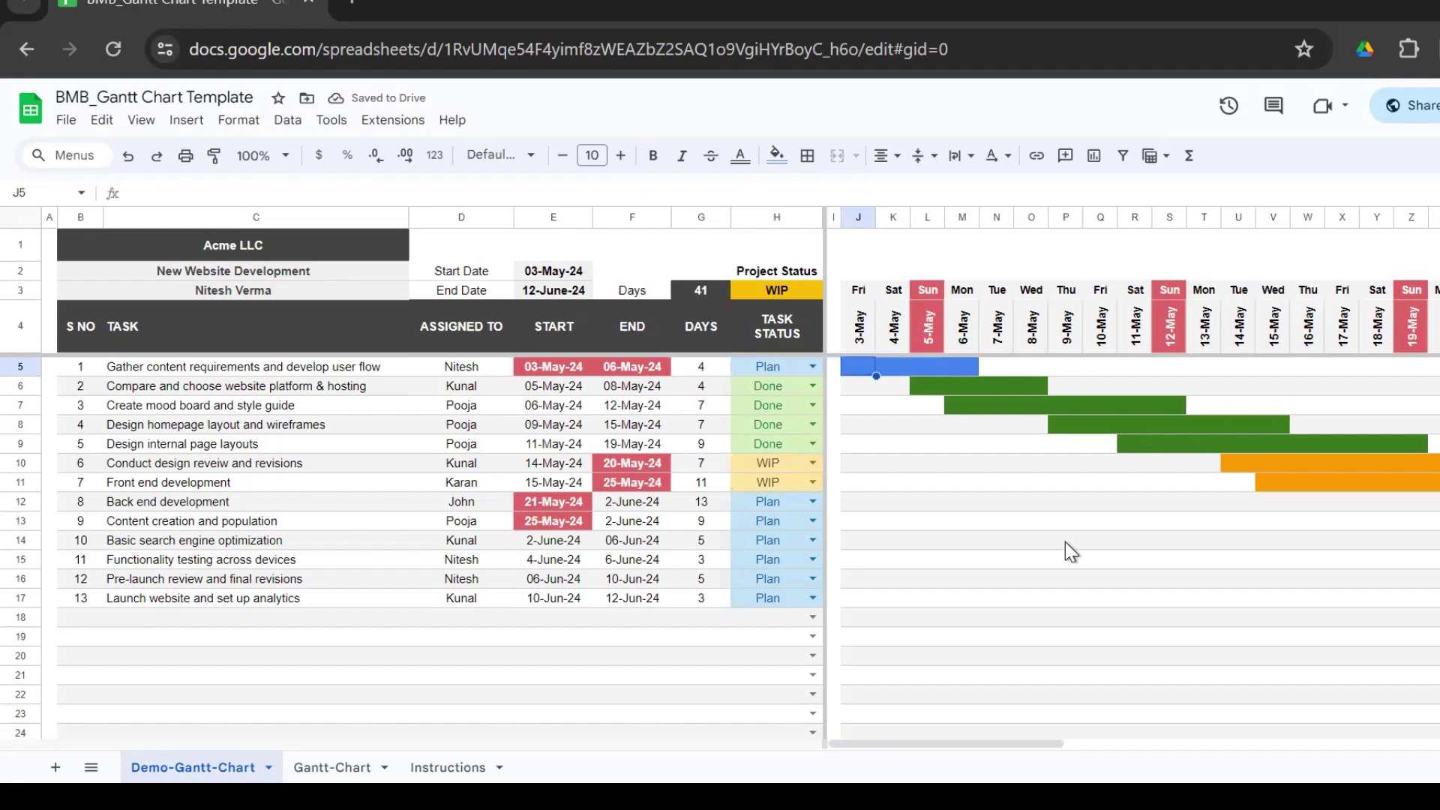
# - Compare the Plan status of the first task with its bar in the timeline cells of row 5
pyautogui.press('Left')
pyautogui.press('Left')
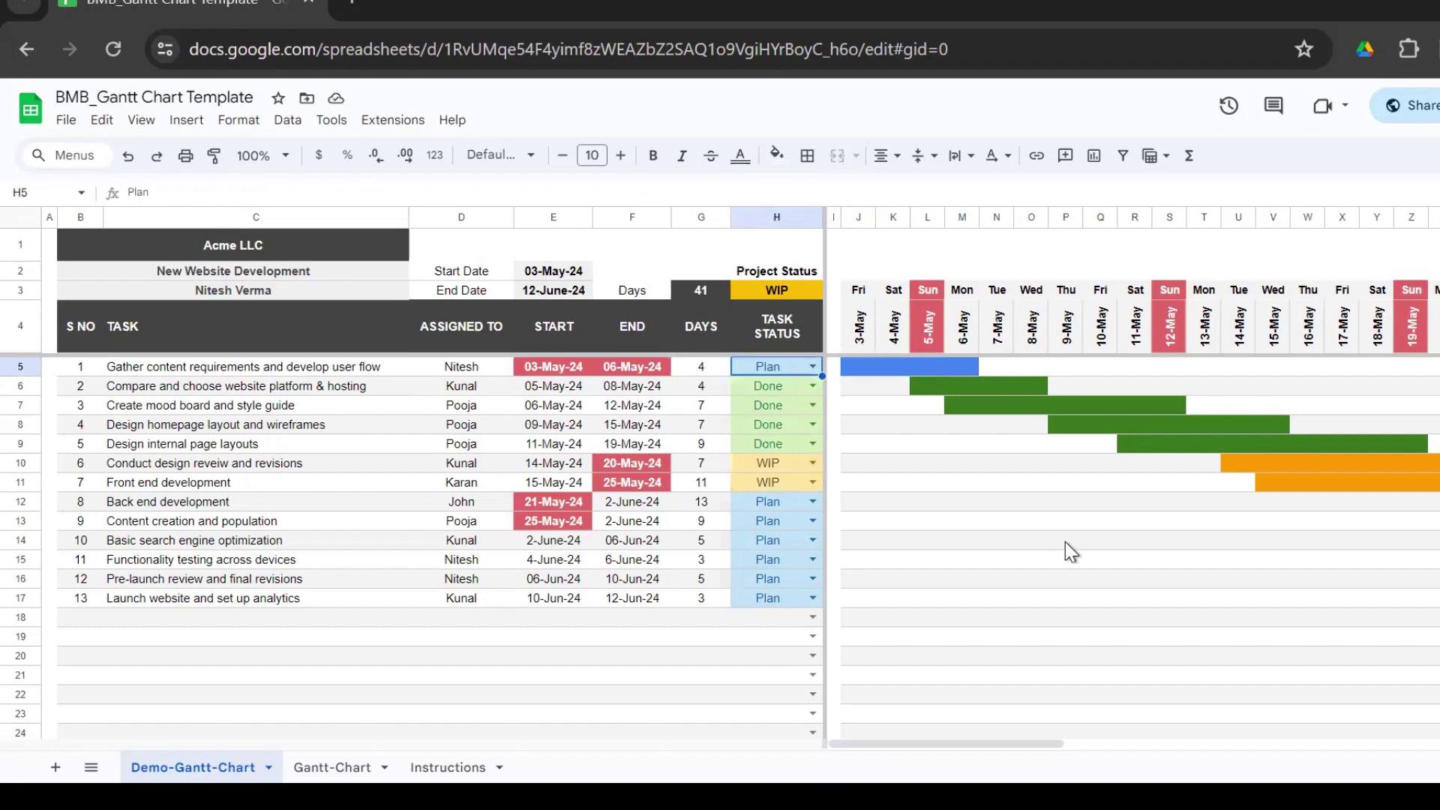
pyautogui.press('Right')
pyautogui.press('Right')
pyautogui.press('Right')
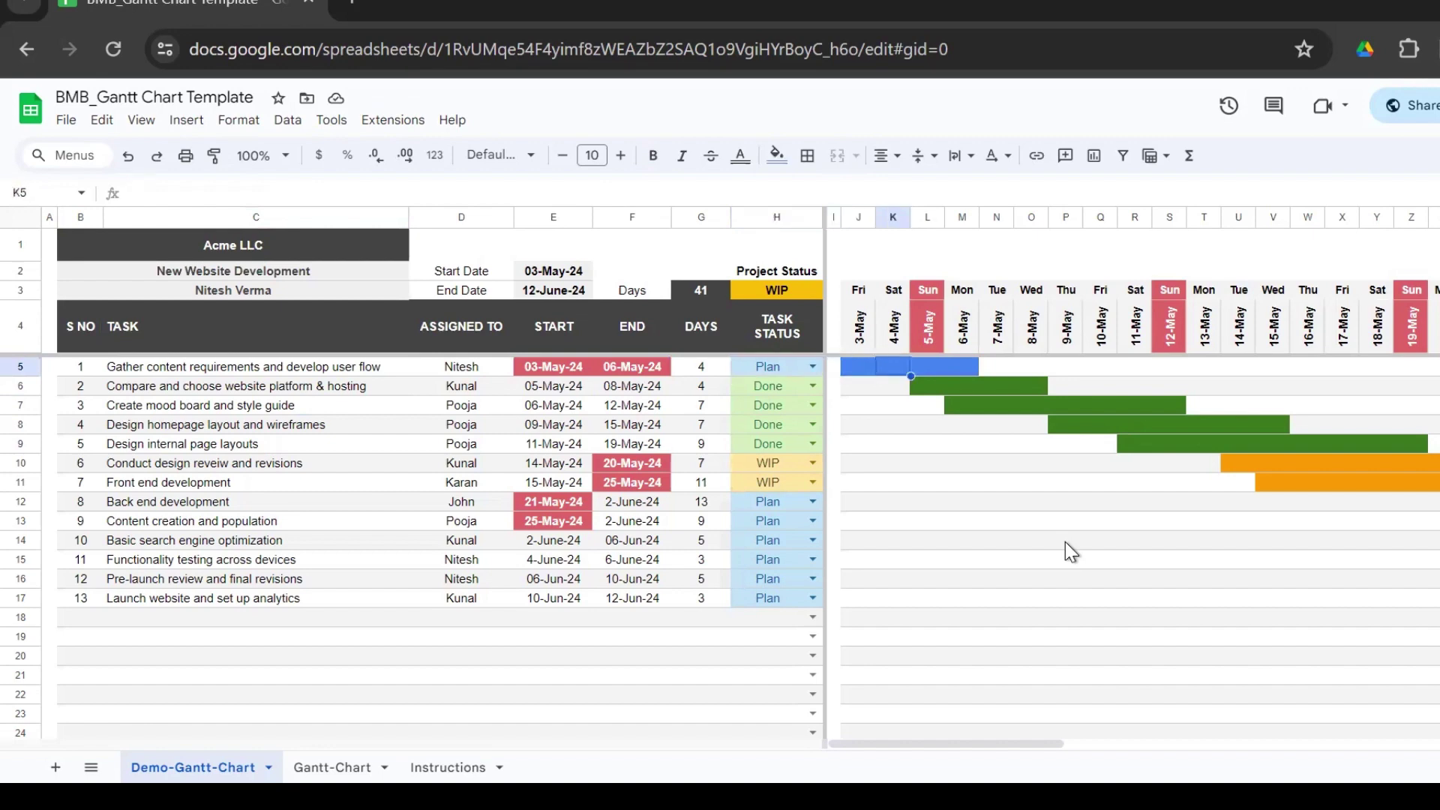
pyautogui.press('Right')
pyautogui.press('Left')
pyautogui.press('Left')
pyautogui.press('Left')
pyautogui.press('Left')
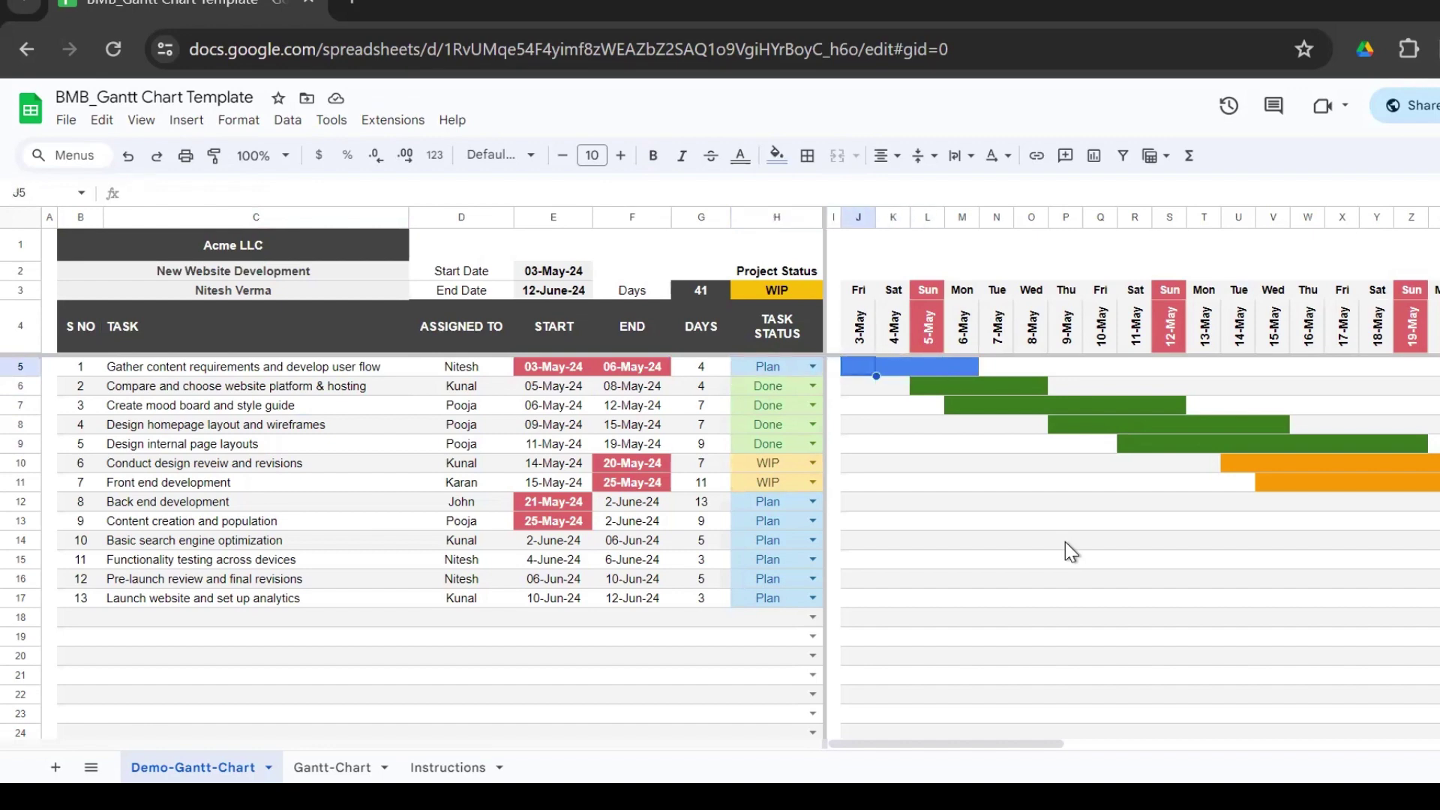
# - Compare the Done statuses in rows 6 and 7 with the timeline bar that starts at 5-May in row 6
pyautogui.press('Down')
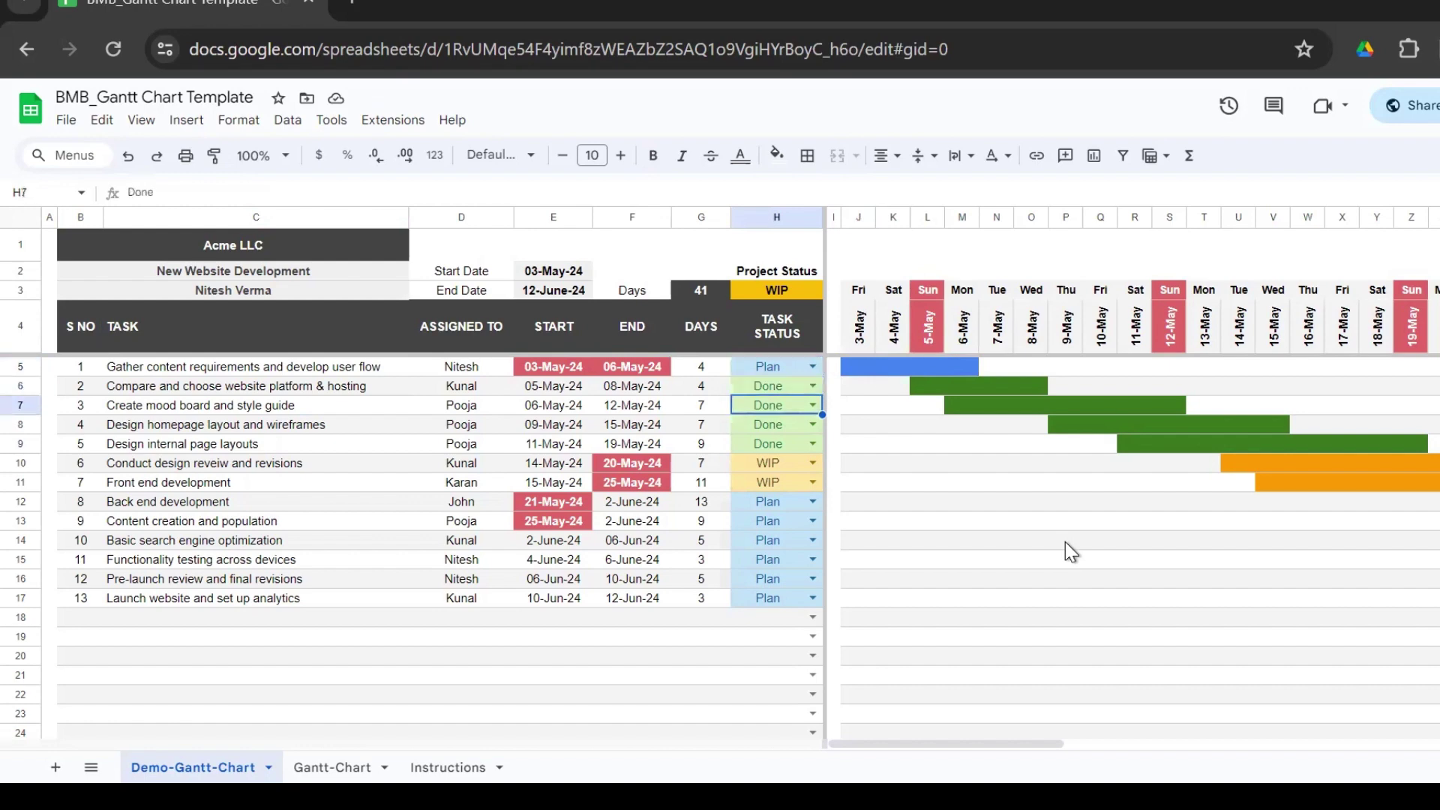
pyautogui.press('Right')
pyautogui.press('Right')
pyautogui.press('Right')
pyautogui.press('Right')
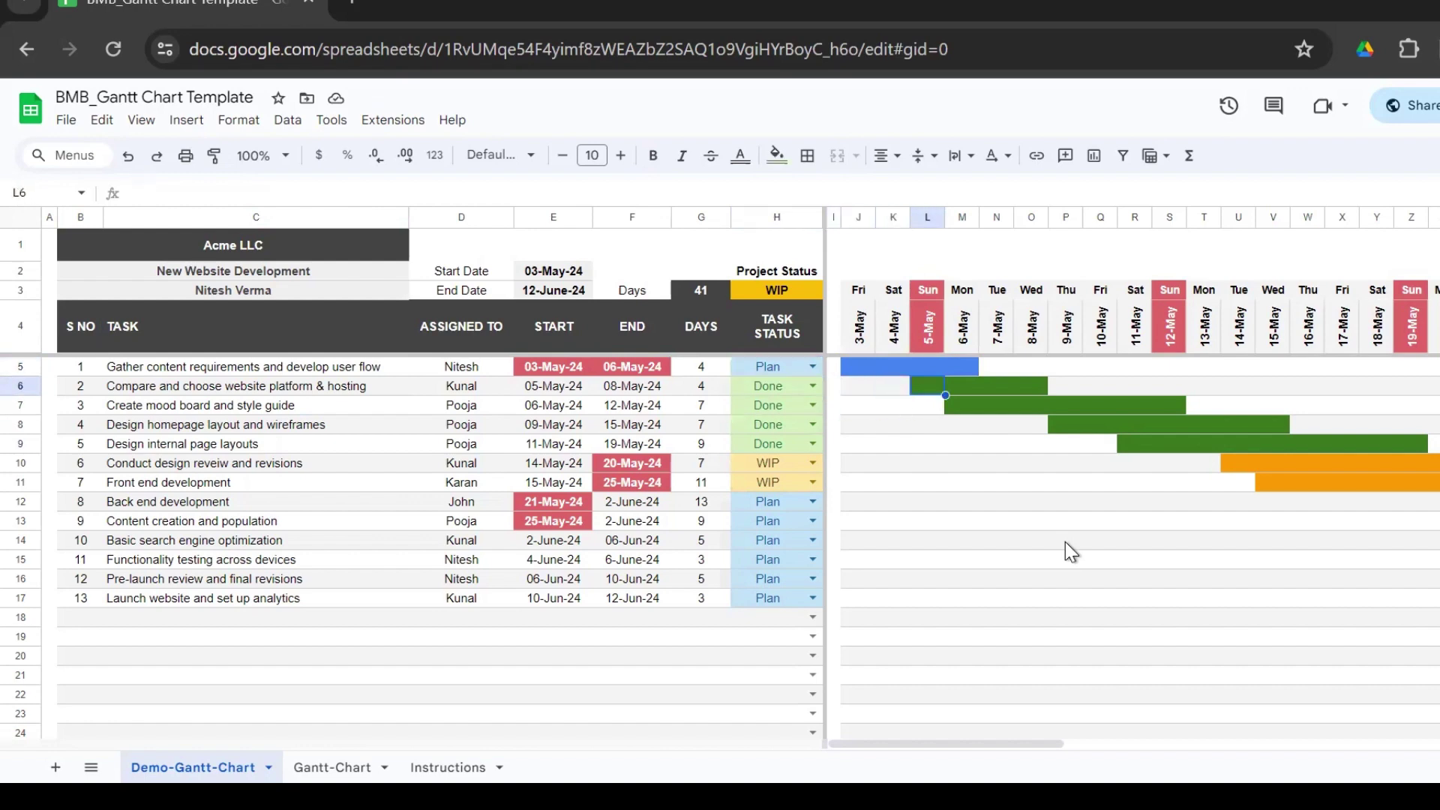
# - Examine the timeline bar of the WIP task in row 10, starting at 14-May
pyautogui.press('Down')
pyautogui.press('Down')
pyautogui.press('Down')
pyautogui.press('Down')
pyautogui.press('Right')
pyautogui.press('Right')
pyautogui.press('Right')
pyautogui.press('Right')
pyautogui.press('Right')
pyautogui.press('Right')
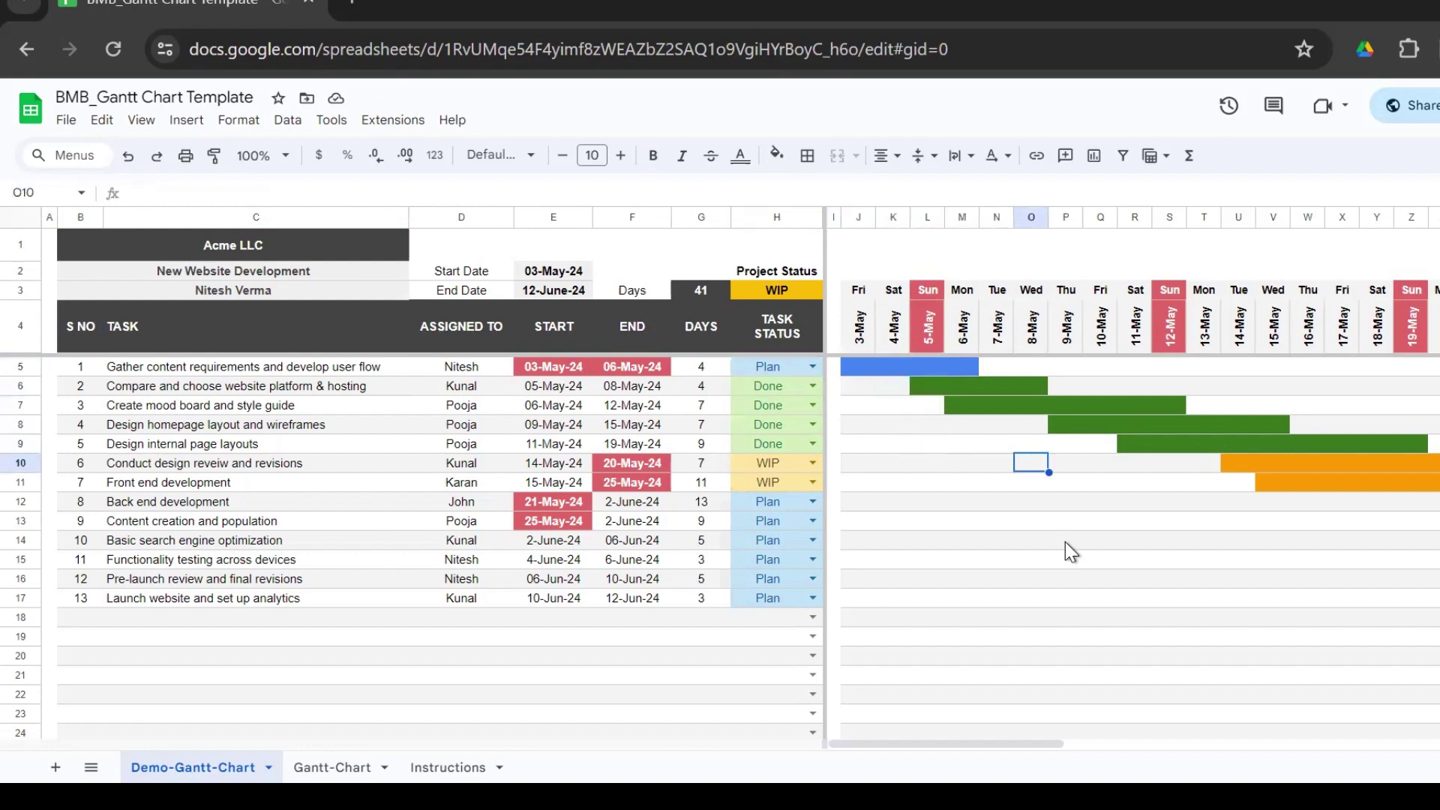
pyautogui.press('Right')
pyautogui.press('Right')
pyautogui.press('Right')
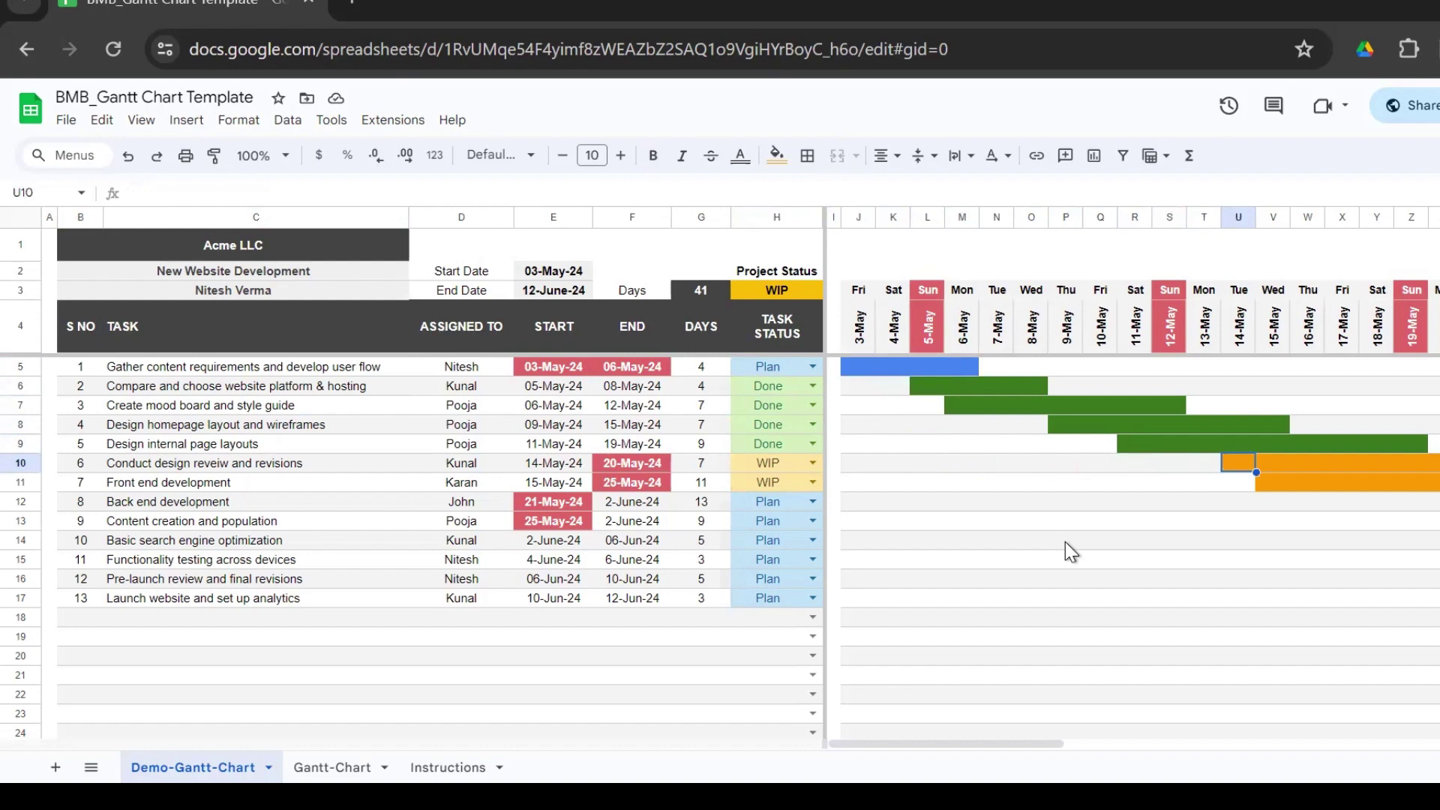
# - Switch the task status of "Gather content requirements and develop user flow" to WIP and finally to Done
pyautogui.click(814, 370)
pyautogui.click(781, 415)
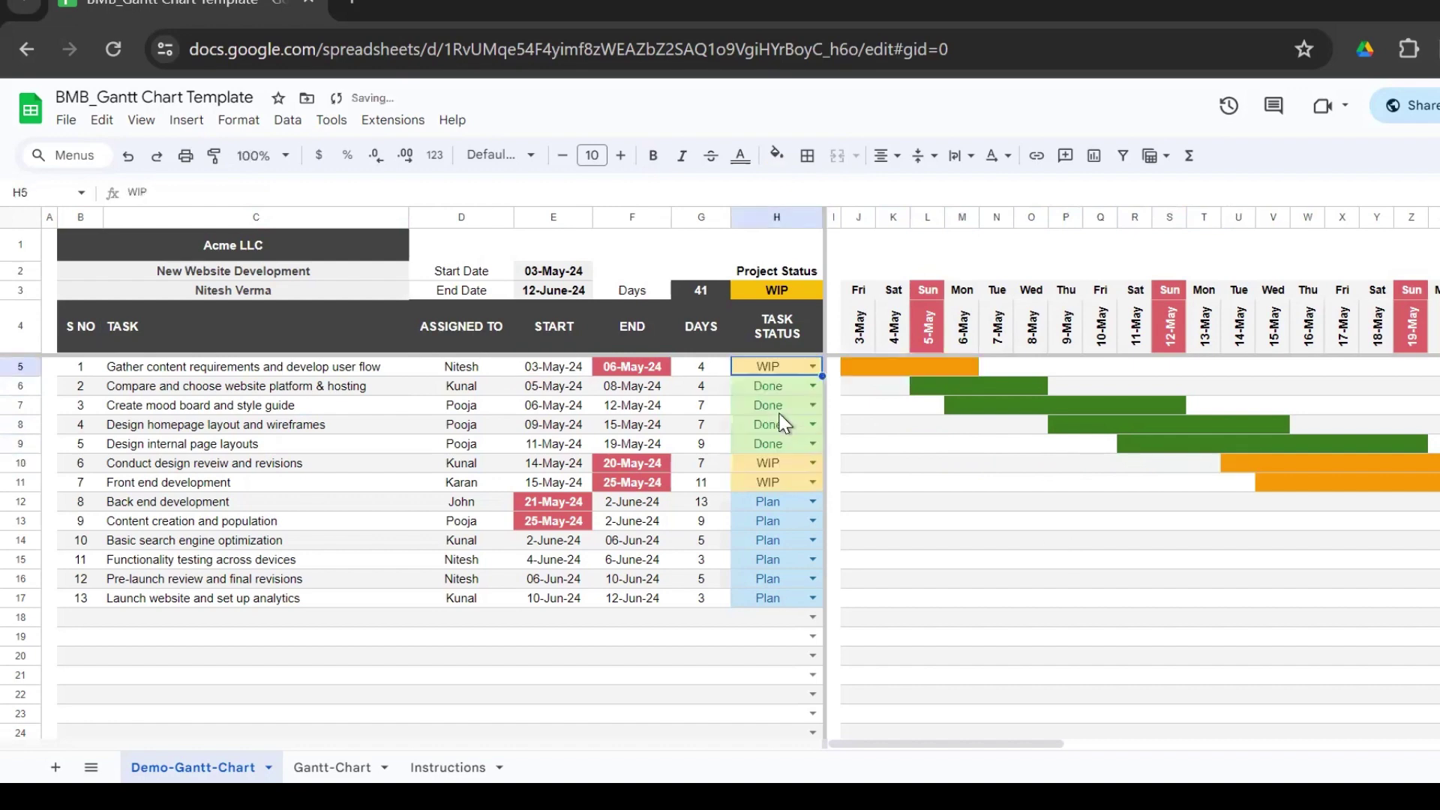
pyautogui.click(810, 367)
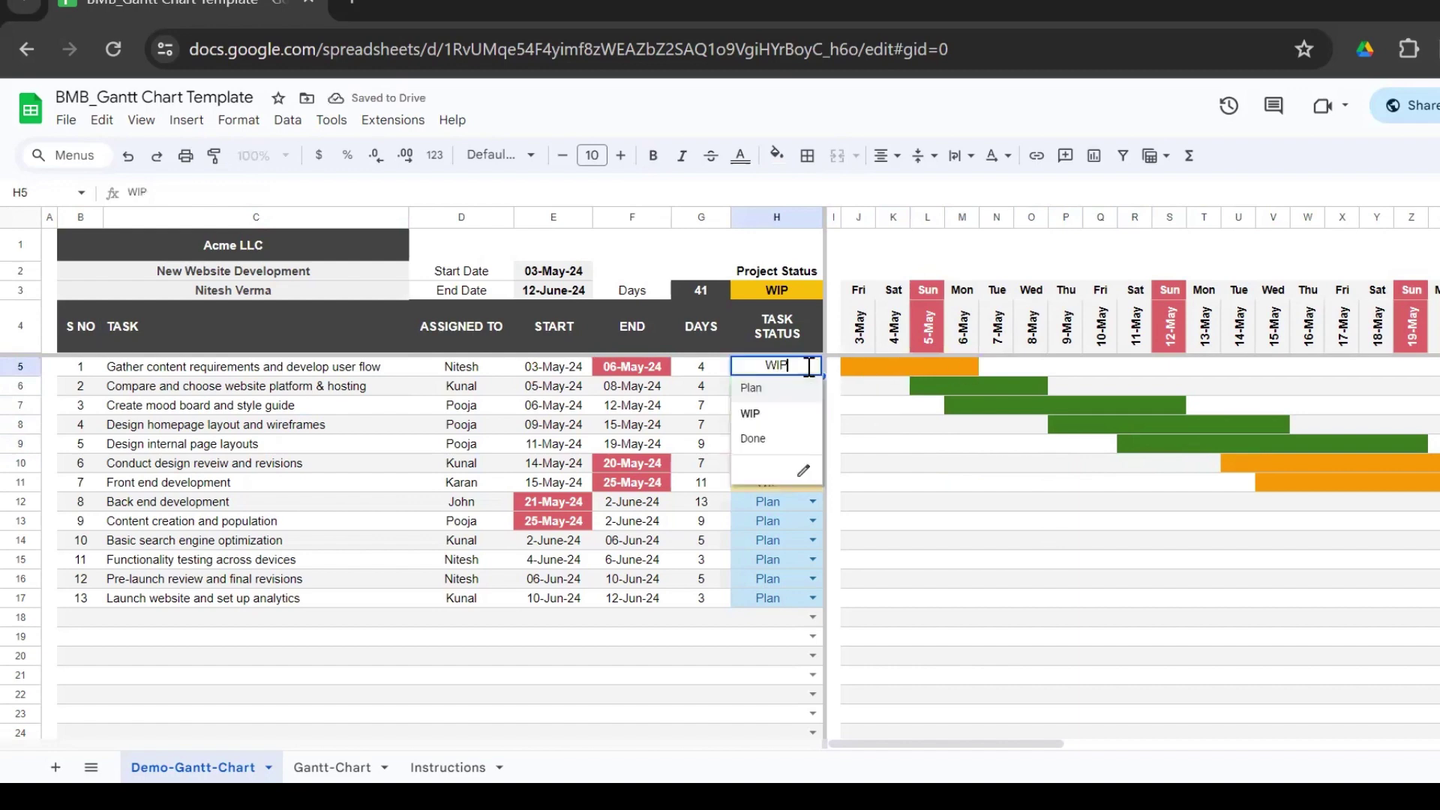
pyautogui.click(786, 439)
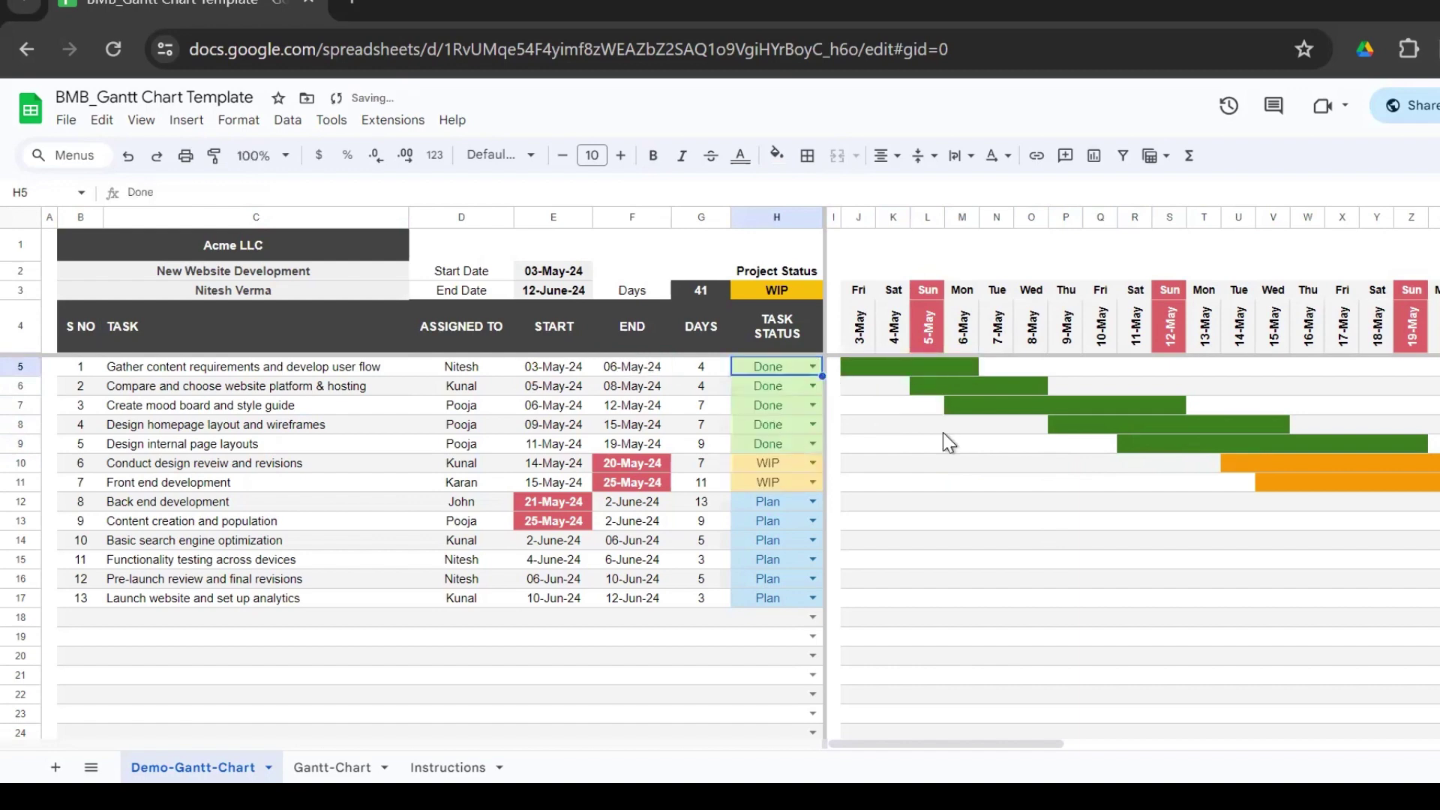
# - Look through the timeline dates and task bars up to late June and return to the 3-May start
pyautogui.moveTo(1064, 741); pyautogui.dragTo(1436, 742)
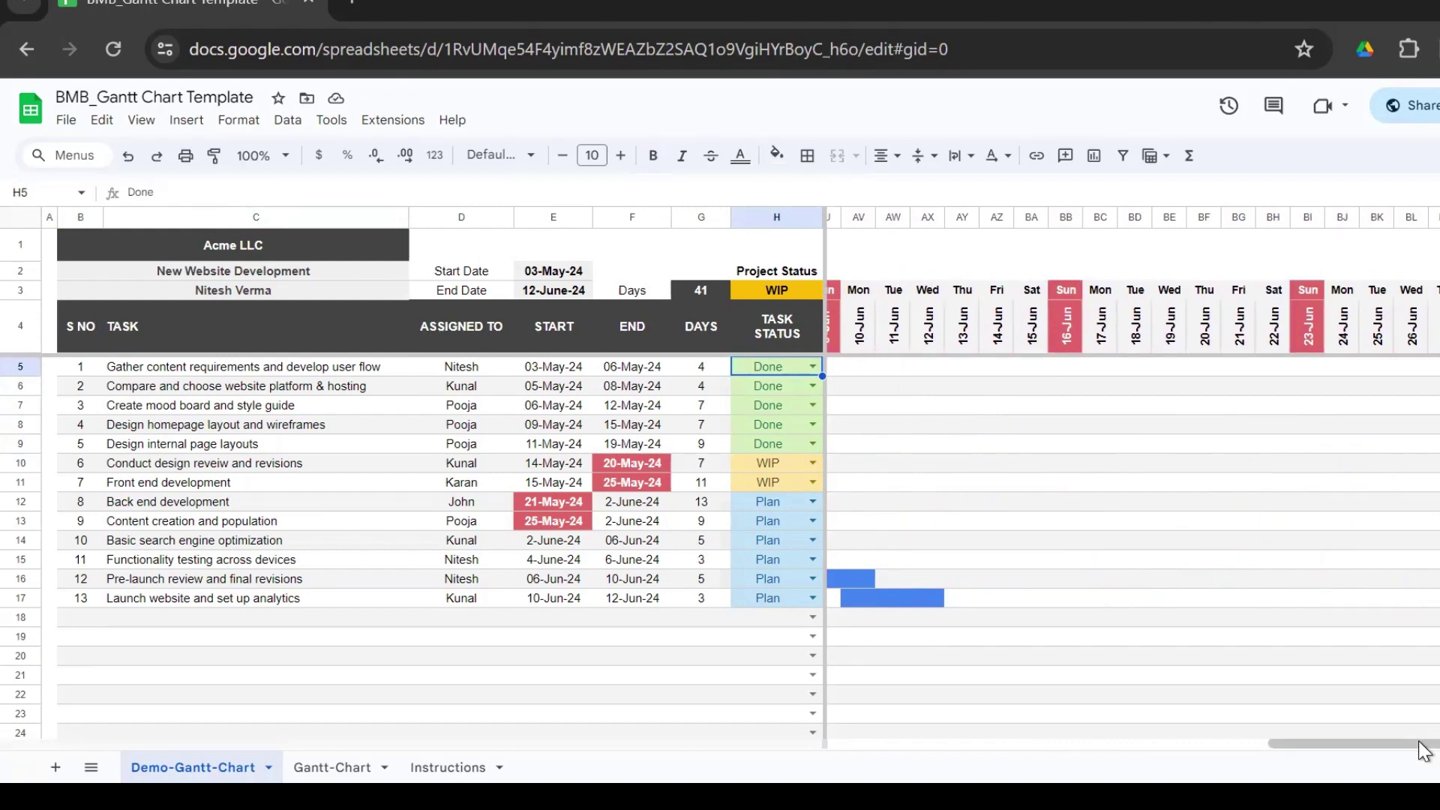
pyautogui.moveTo(1420, 743); pyautogui.dragTo(1340, 741)
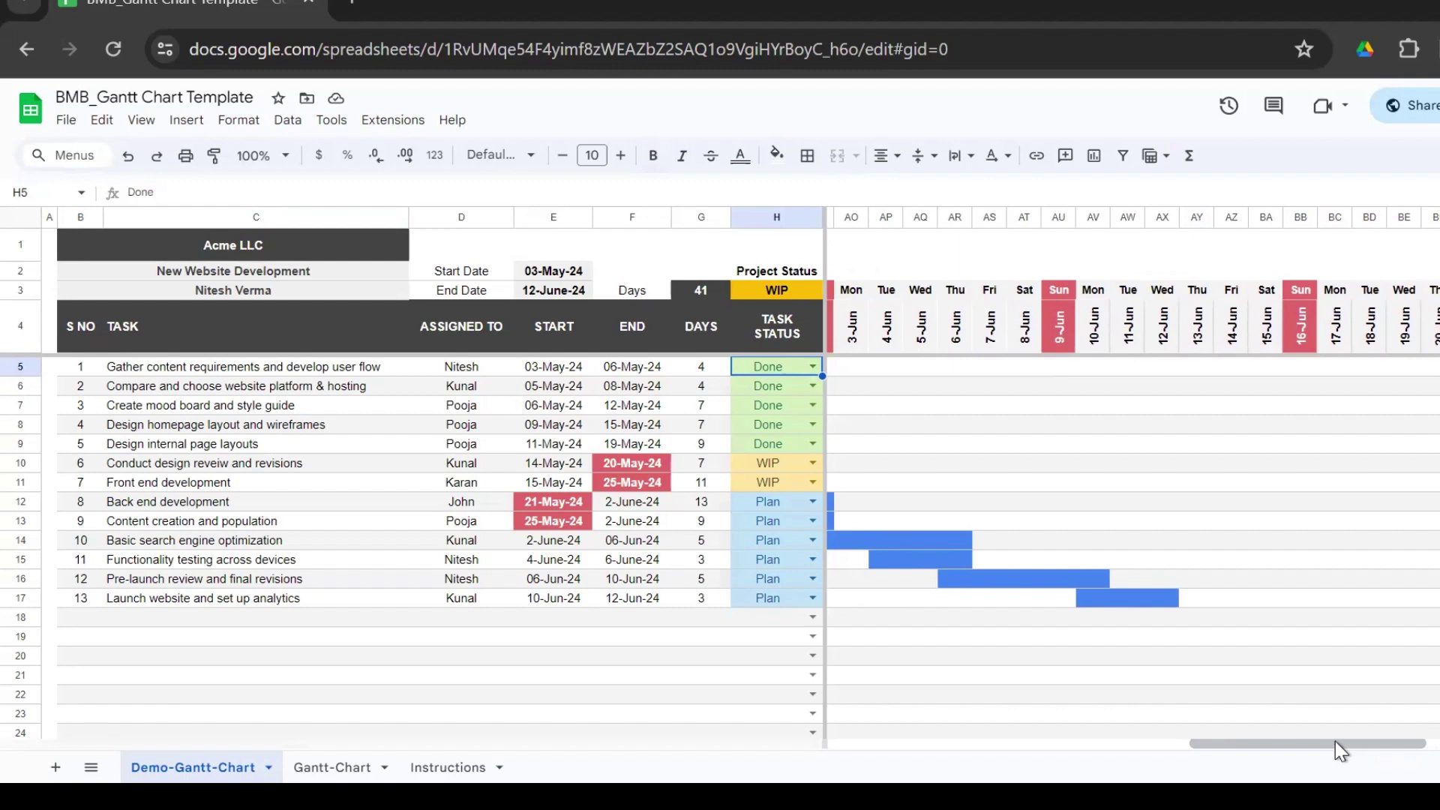
pyautogui.moveTo(1335, 741); pyautogui.dragTo(957, 743)
pyautogui.scroll(-3, 347, 537)
pyautogui.scroll(4, 357, 562)
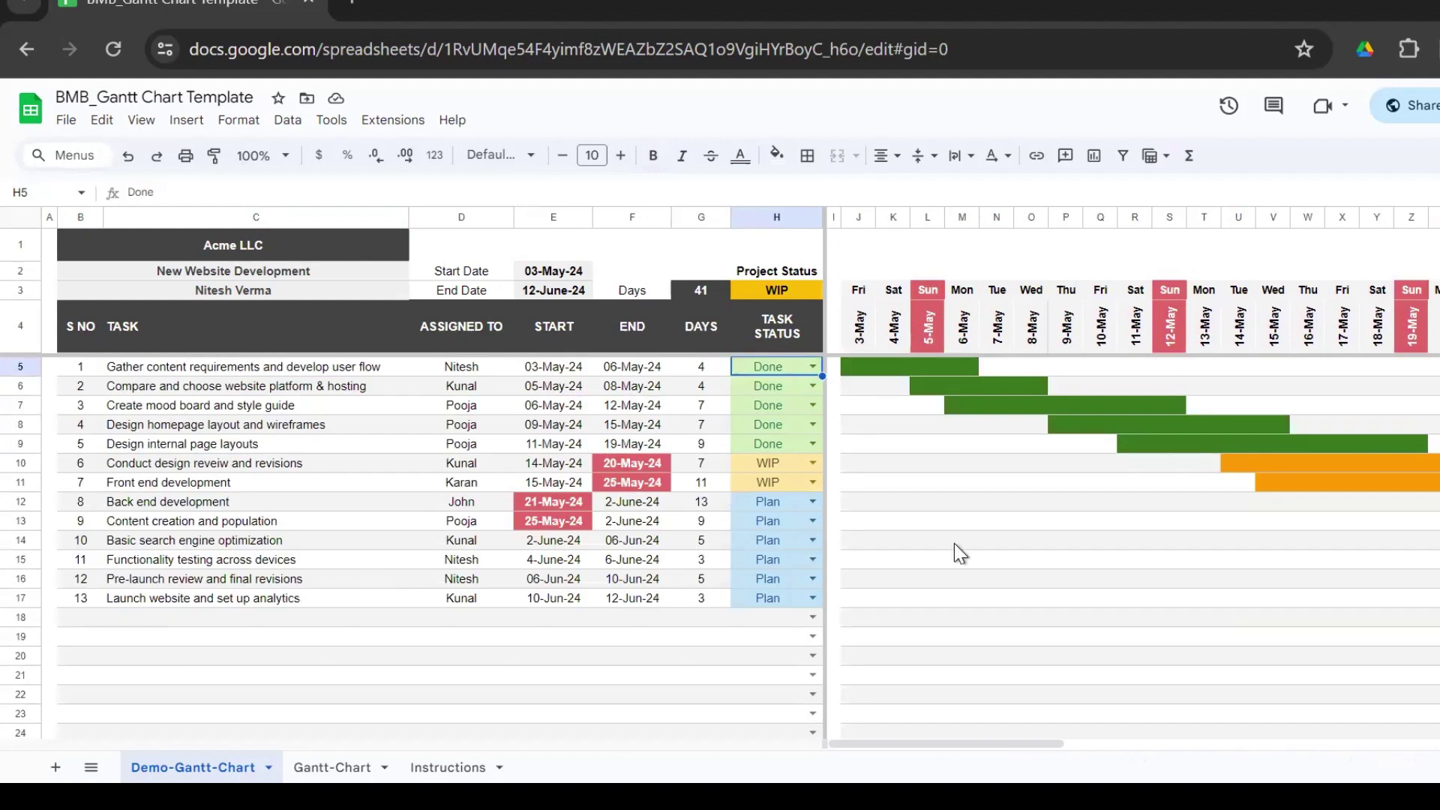
# - Set the task status of "Gather content requirements and develop user flow" back to Plan
pyautogui.click(339, 368)
pyautogui.press('Right')
pyautogui.press('Right')
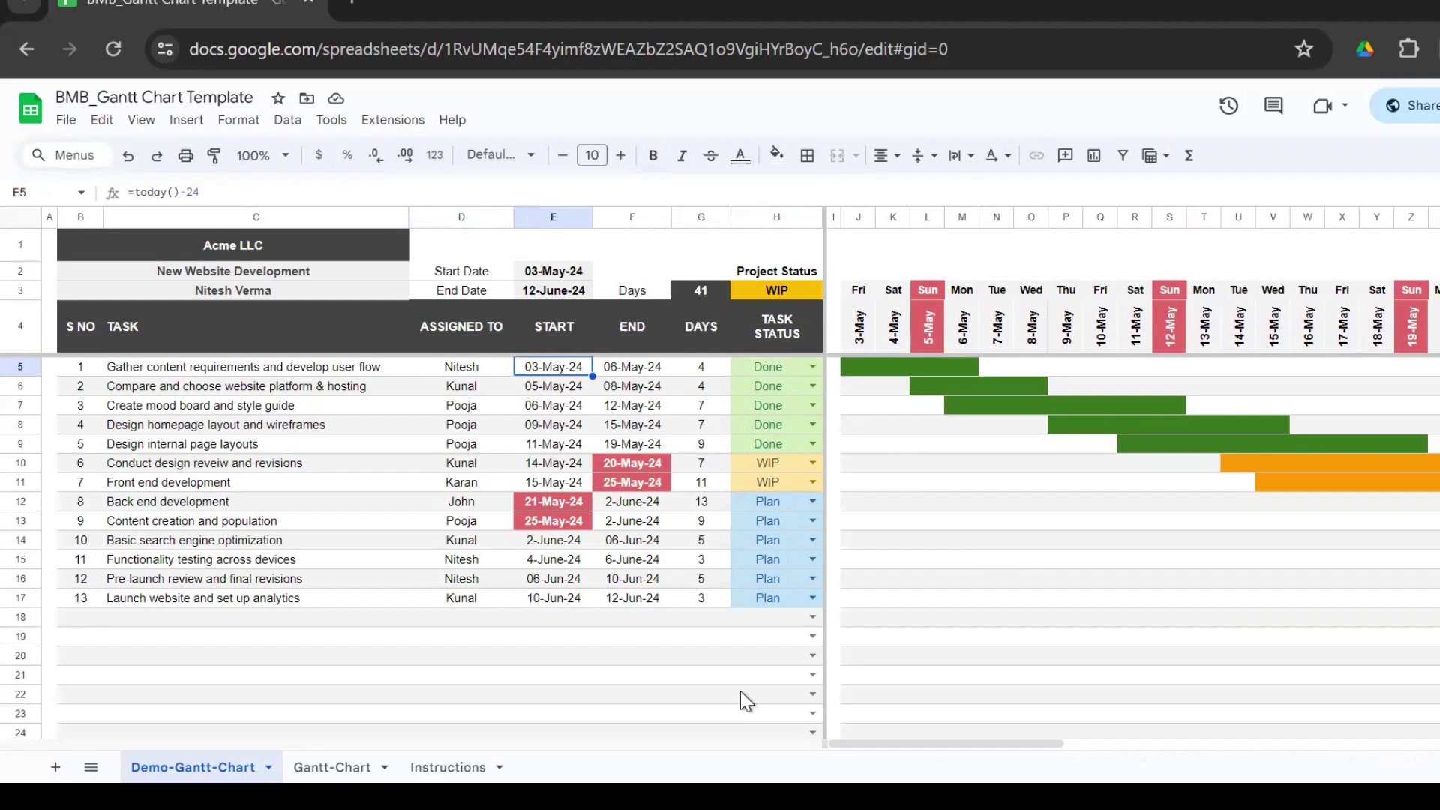
pyautogui.press('Right')
pyautogui.press('Right')
pyautogui.press('Right')
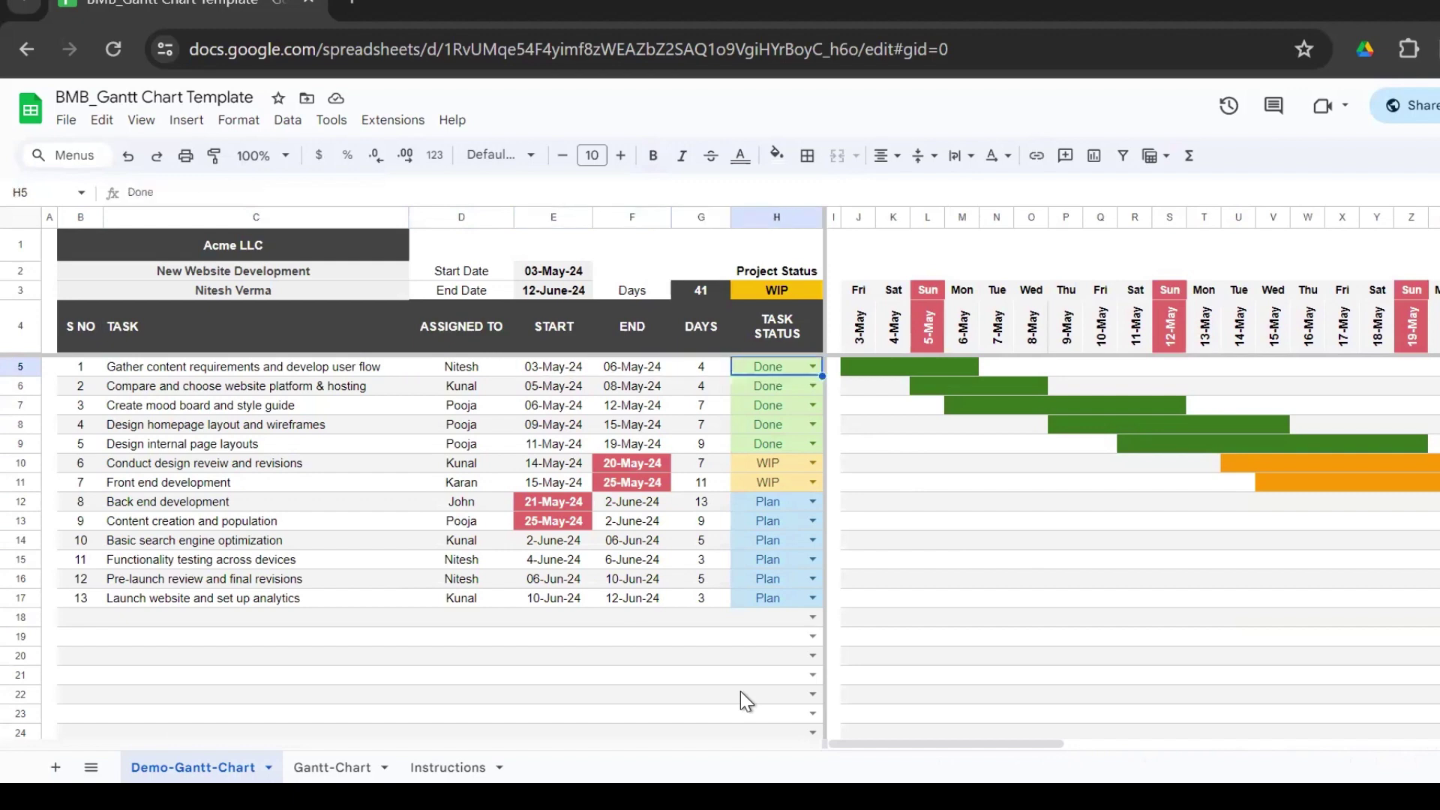
pyautogui.press('Return')
pyautogui.press('Down')
pyautogui.press('Up')
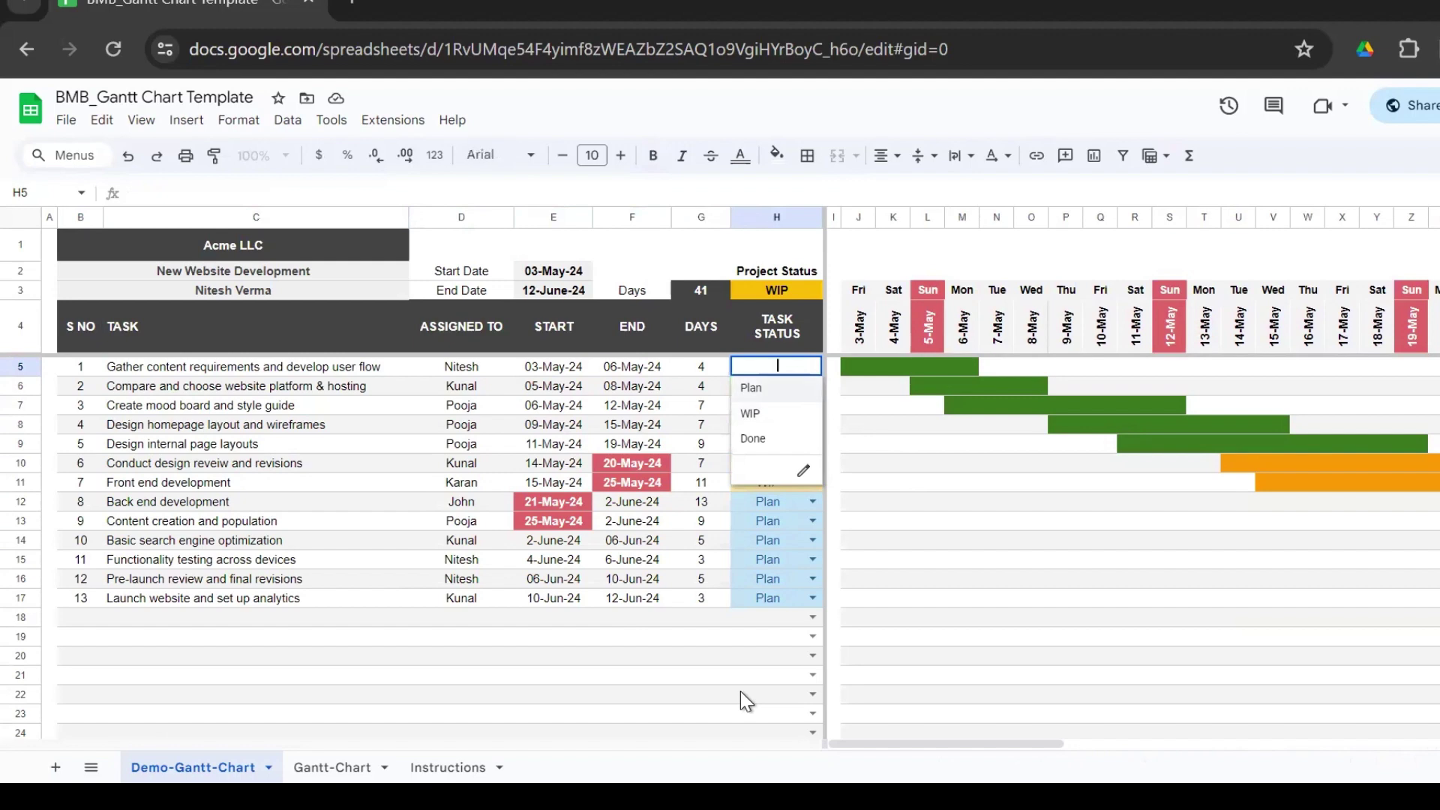
pyautogui.press('Return')
# - Examine the first task's start and end dates and the end date of the sixth task in row 10
pyautogui.press('Left')
pyautogui.press('Left')
pyautogui.press('Left')
pyautogui.press('Up')
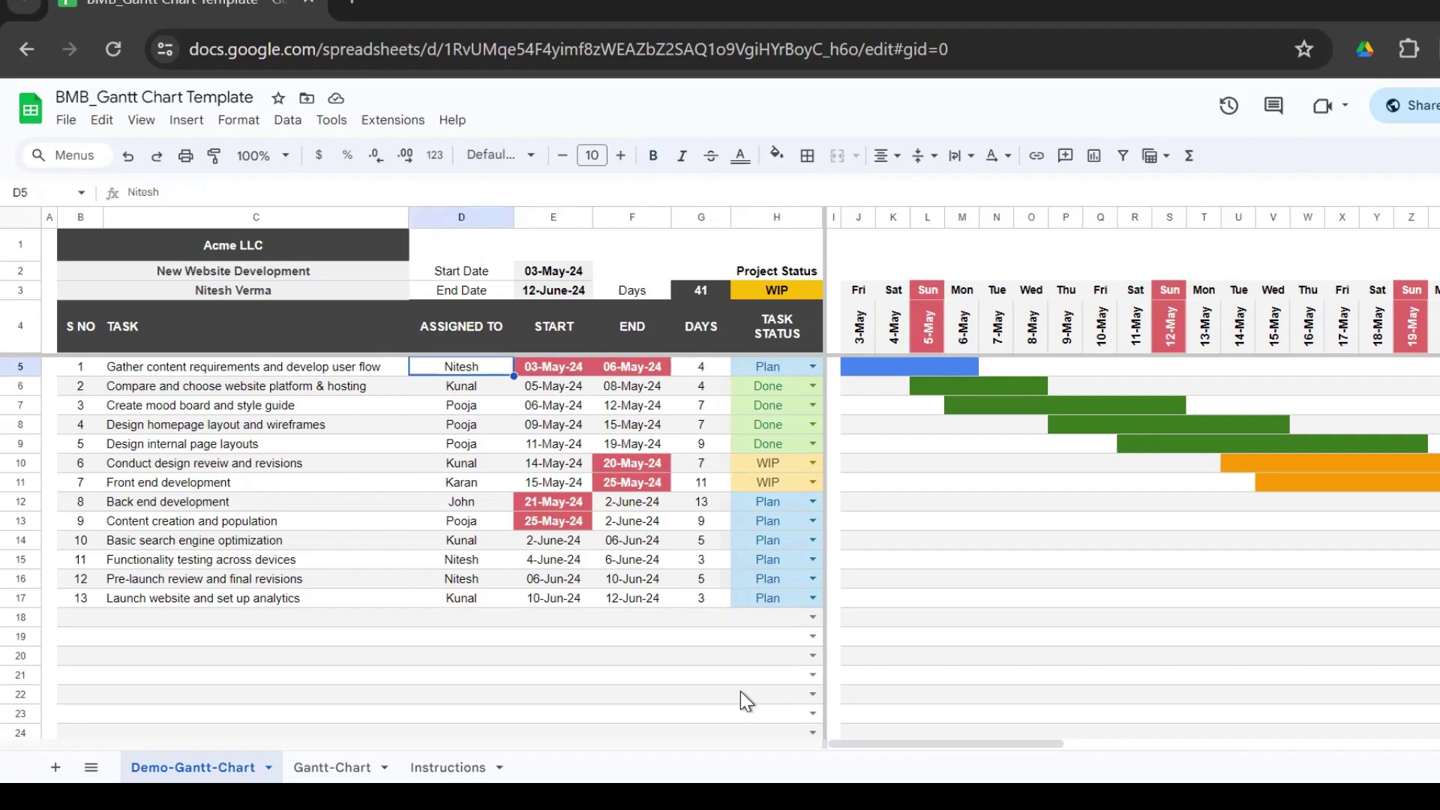
pyautogui.press('Right')
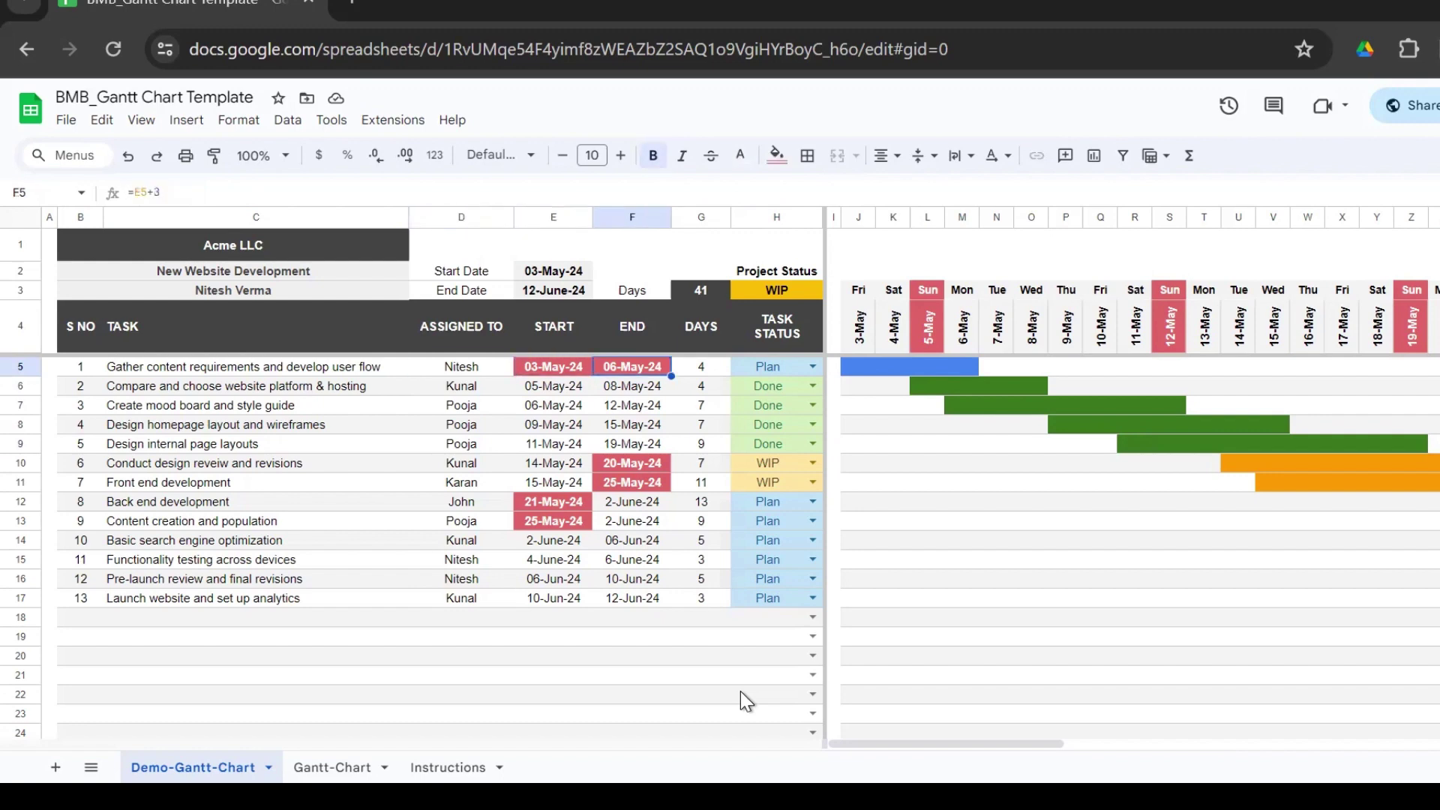
pyautogui.press('Down')
pyautogui.press('Down')
pyautogui.press('Down')
pyautogui.press('Down')
pyautogui.press('Down')
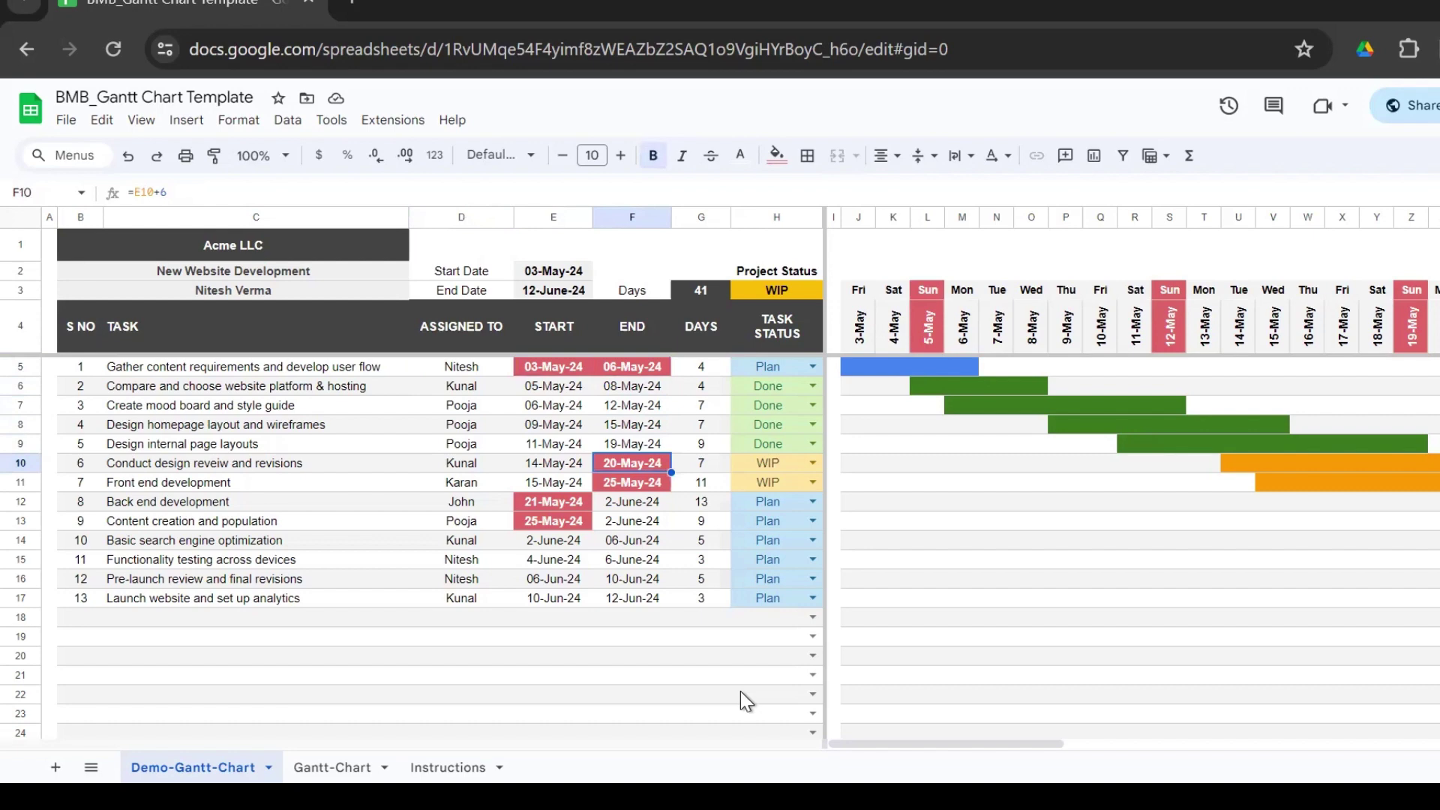
# - Compare the date highlighting in the End column from row 5 down to row 11
pyautogui.press('Up')
pyautogui.press('Up')
pyautogui.press('Up')
pyautogui.press('Up')
pyautogui.press('Up')
pyautogui.press('Down')
pyautogui.press('Down')
pyautogui.press('Down')
pyautogui.press('Down')
pyautogui.press('Down')
pyautogui.press('Down')
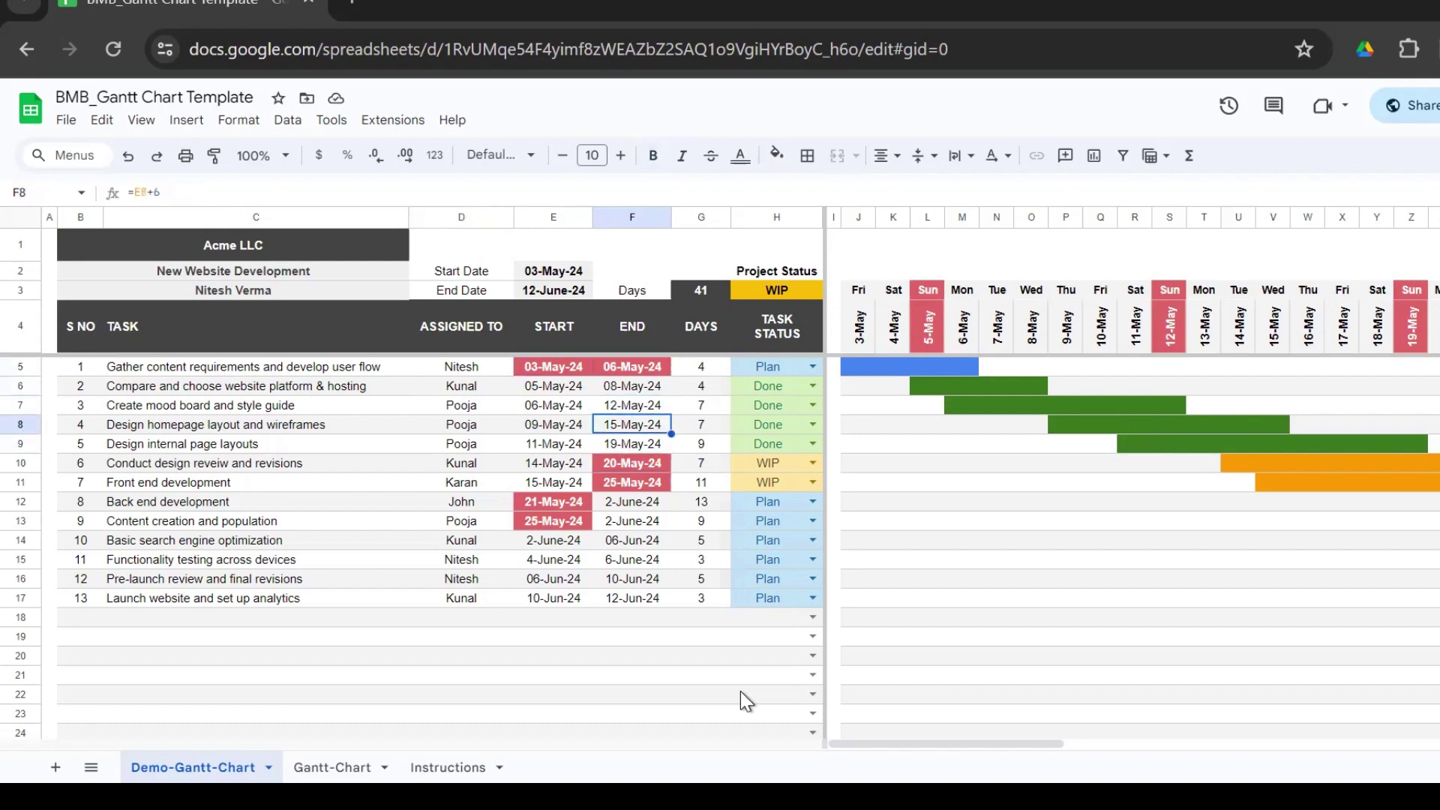
pyautogui.press('Up')
pyautogui.press('Up')
pyautogui.press('Up')
pyautogui.press('Up')
pyautogui.press('Up')
pyautogui.press('Up')
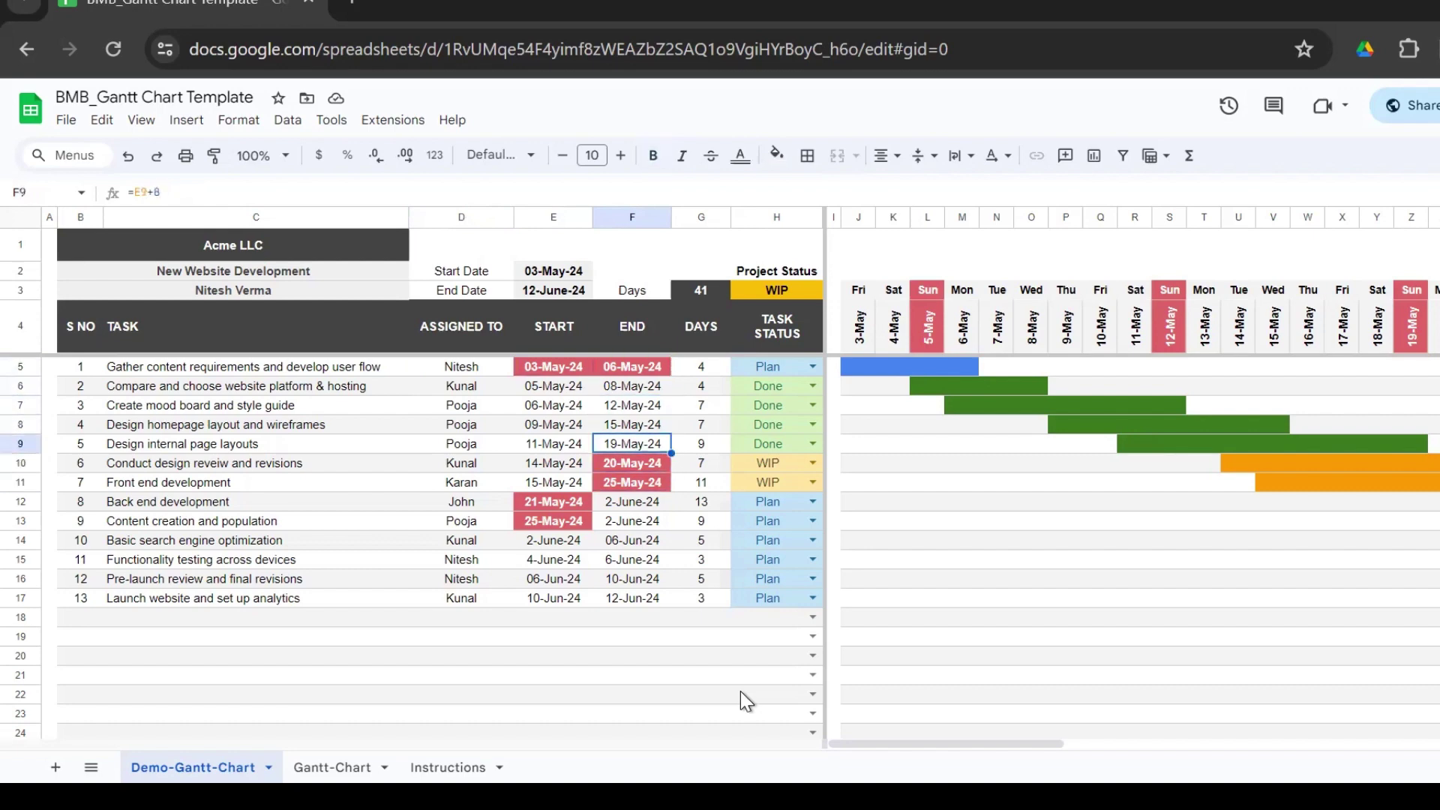
pyautogui.press('Down')
pyautogui.press('Down')
pyautogui.press('Down')
pyautogui.press('Down')
pyautogui.press('Down')
pyautogui.press('Down')
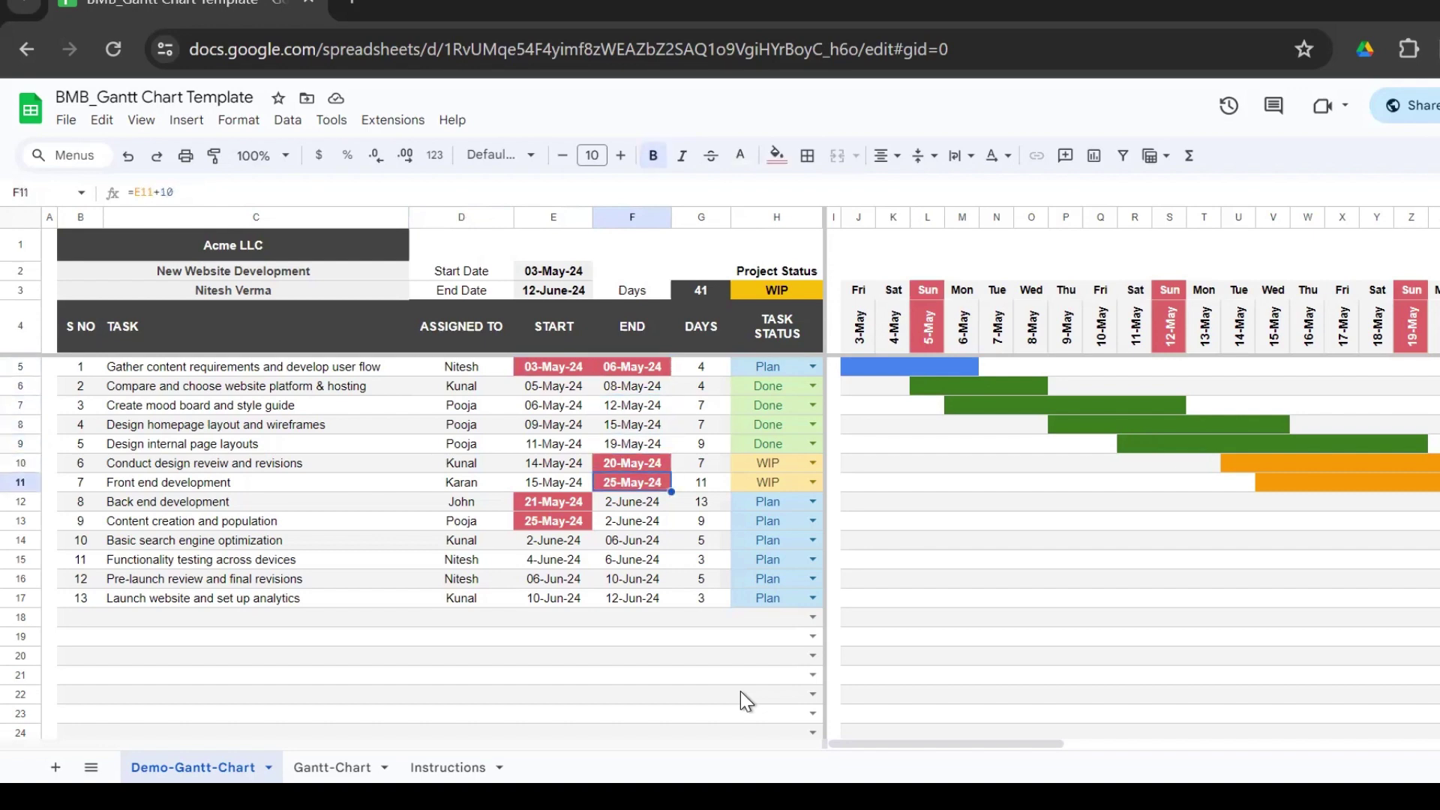
# - Check the task status of "Front end development" against its end date and return to the first task's end date
pyautogui.press('Right')
pyautogui.press('Right')
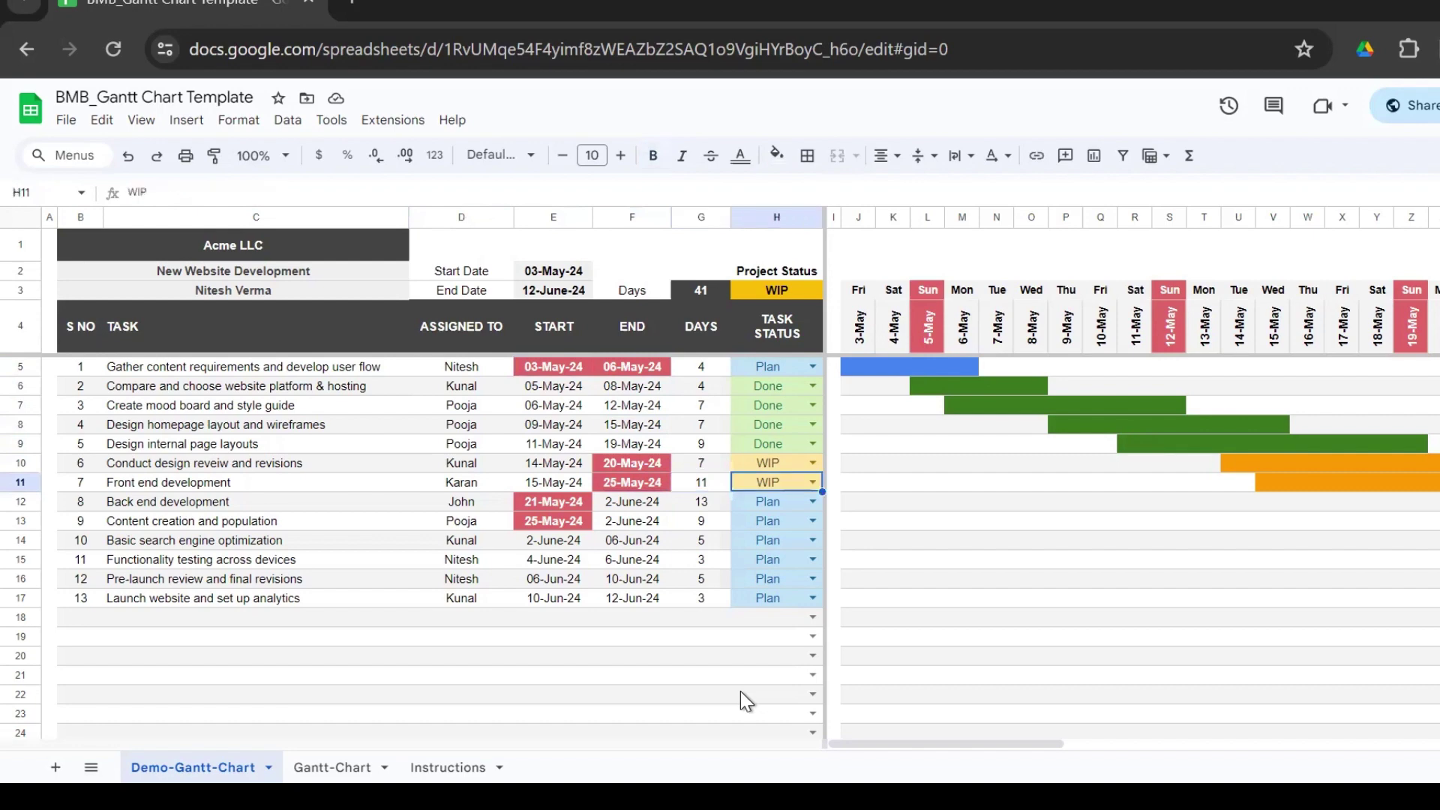
pyautogui.press('Up')
pyautogui.press('Left')
pyautogui.press('Left')
pyautogui.press('Down')
pyautogui.press('Up')
pyautogui.press('Up')
pyautogui.press('Up')
pyautogui.press('Up')
pyautogui.press('Up')
pyautogui.press('Up')
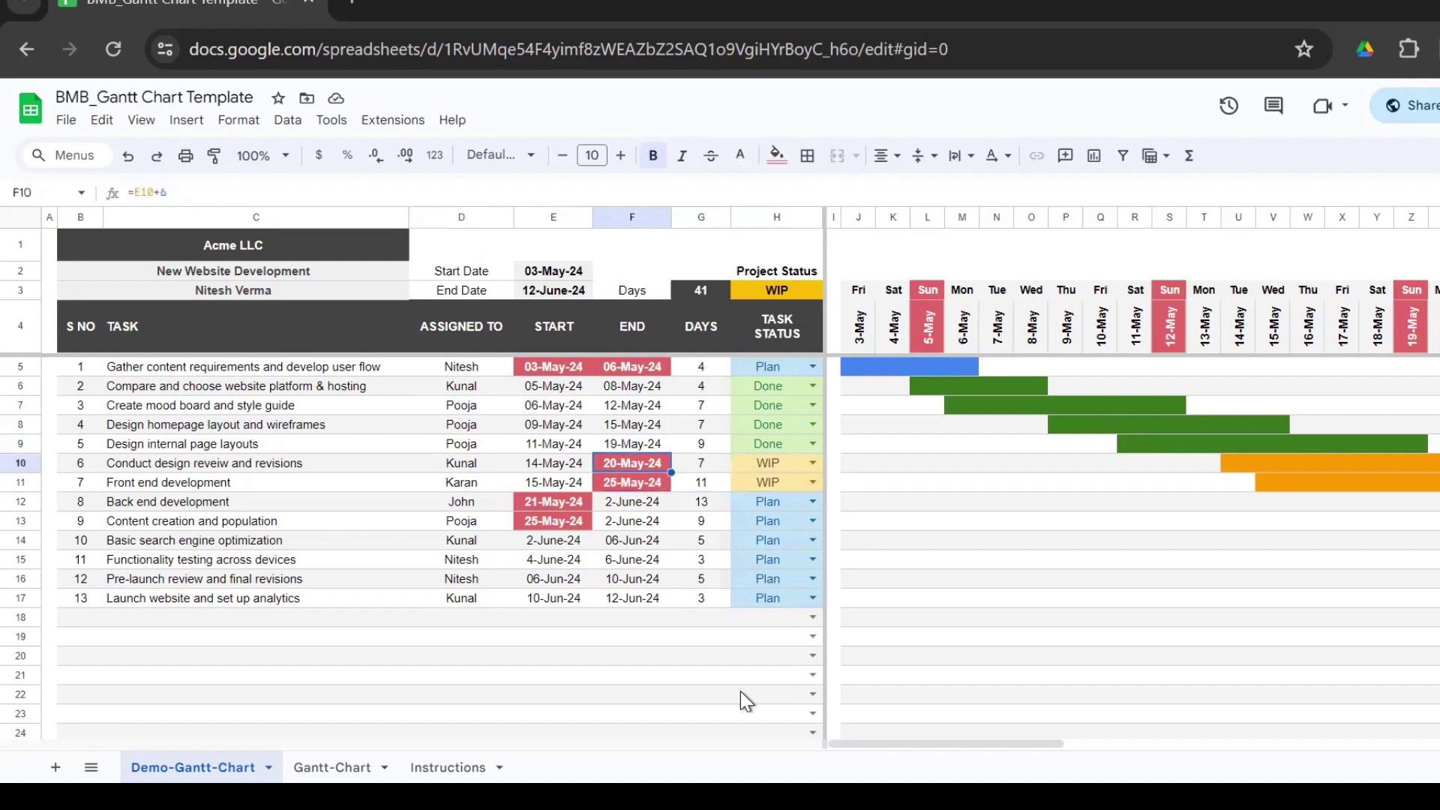
# - Set the first task's status in row 5 to WIP
pyautogui.press('Right')
pyautogui.press('Right')
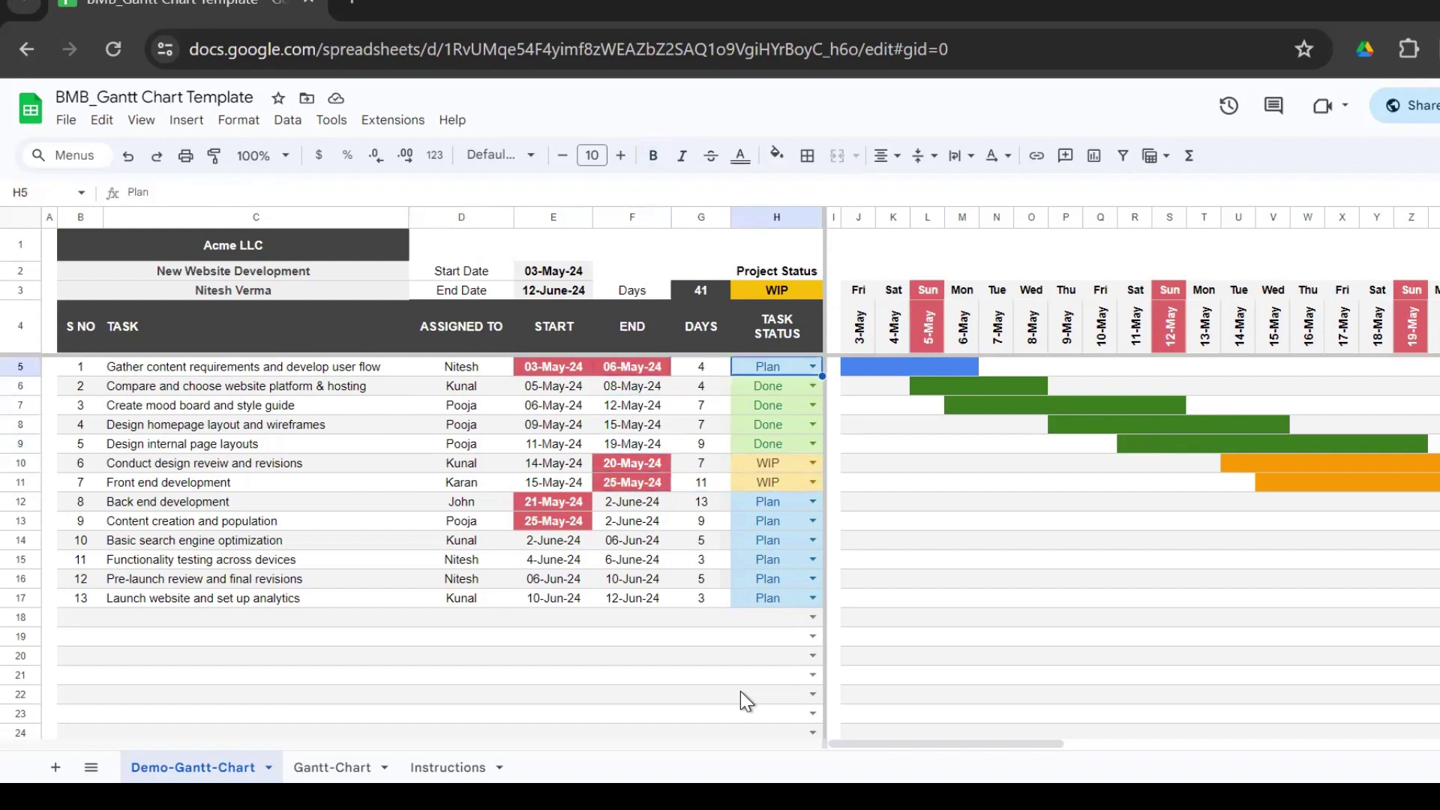
pyautogui.press('Return')
pyautogui.press('Down')
pyautogui.press('Return')
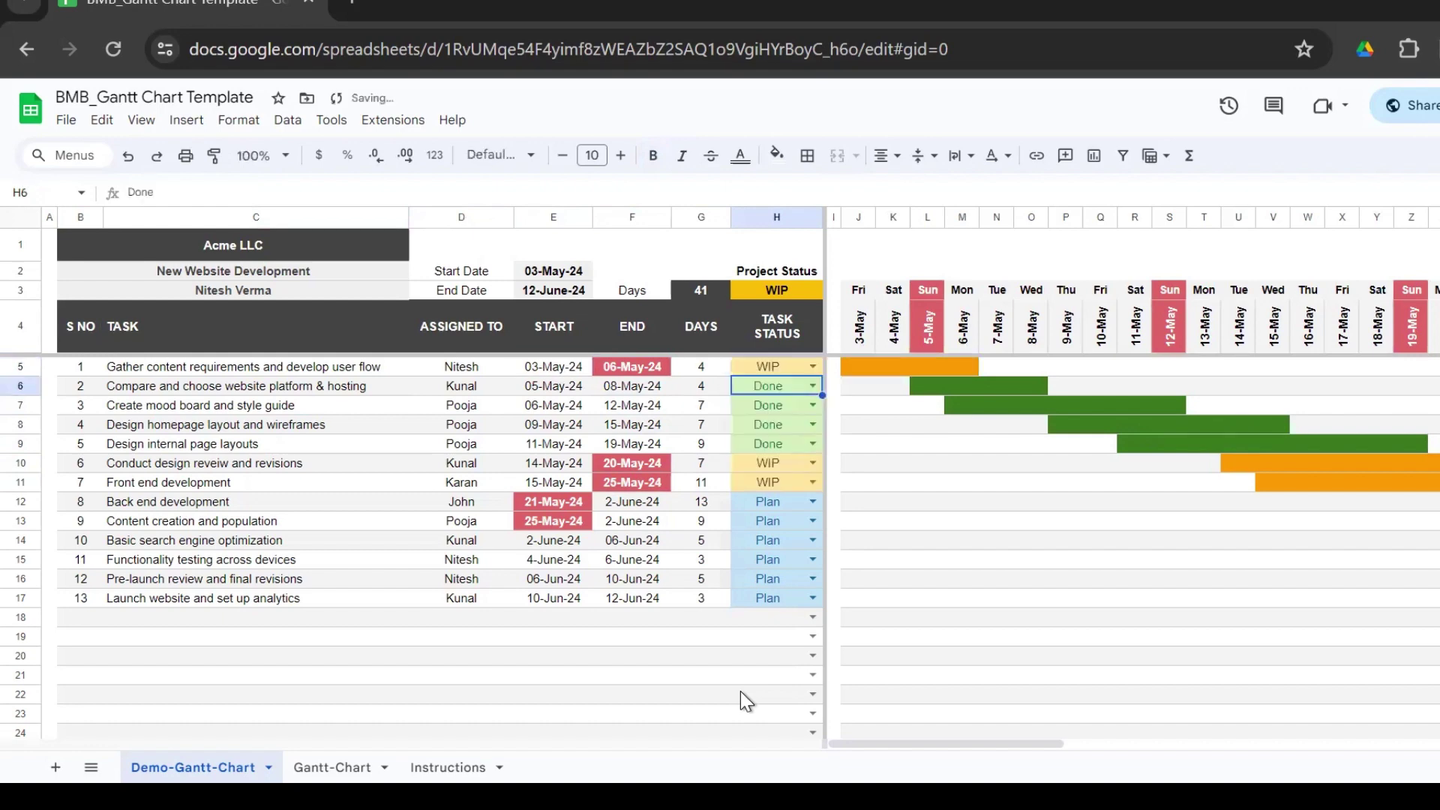
# - Compare the highlighting of the first task's start date and end date in row 5
pyautogui.press('Left')
pyautogui.press('Left')
pyautogui.press('Left')
pyautogui.press('Up')
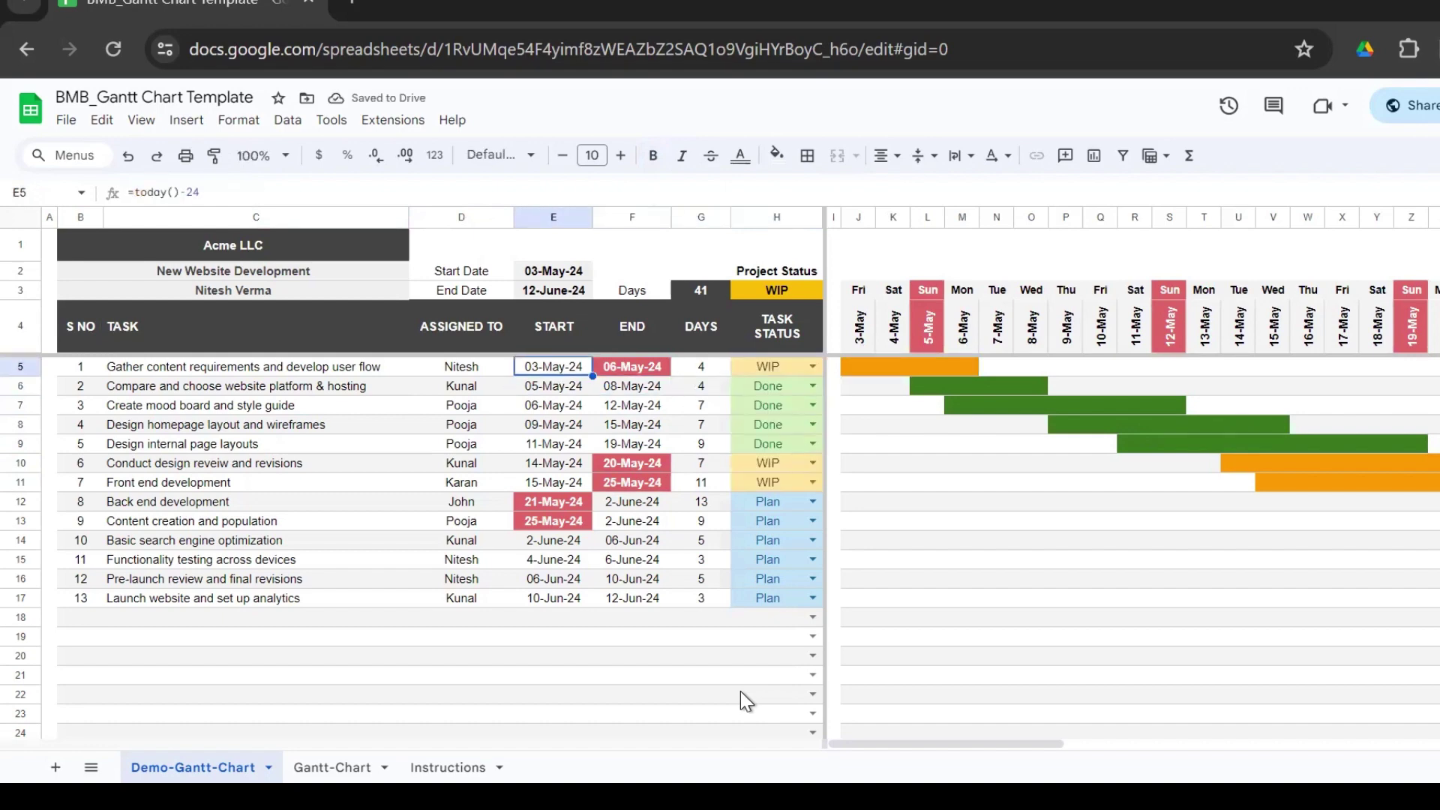
pyautogui.press('Right')
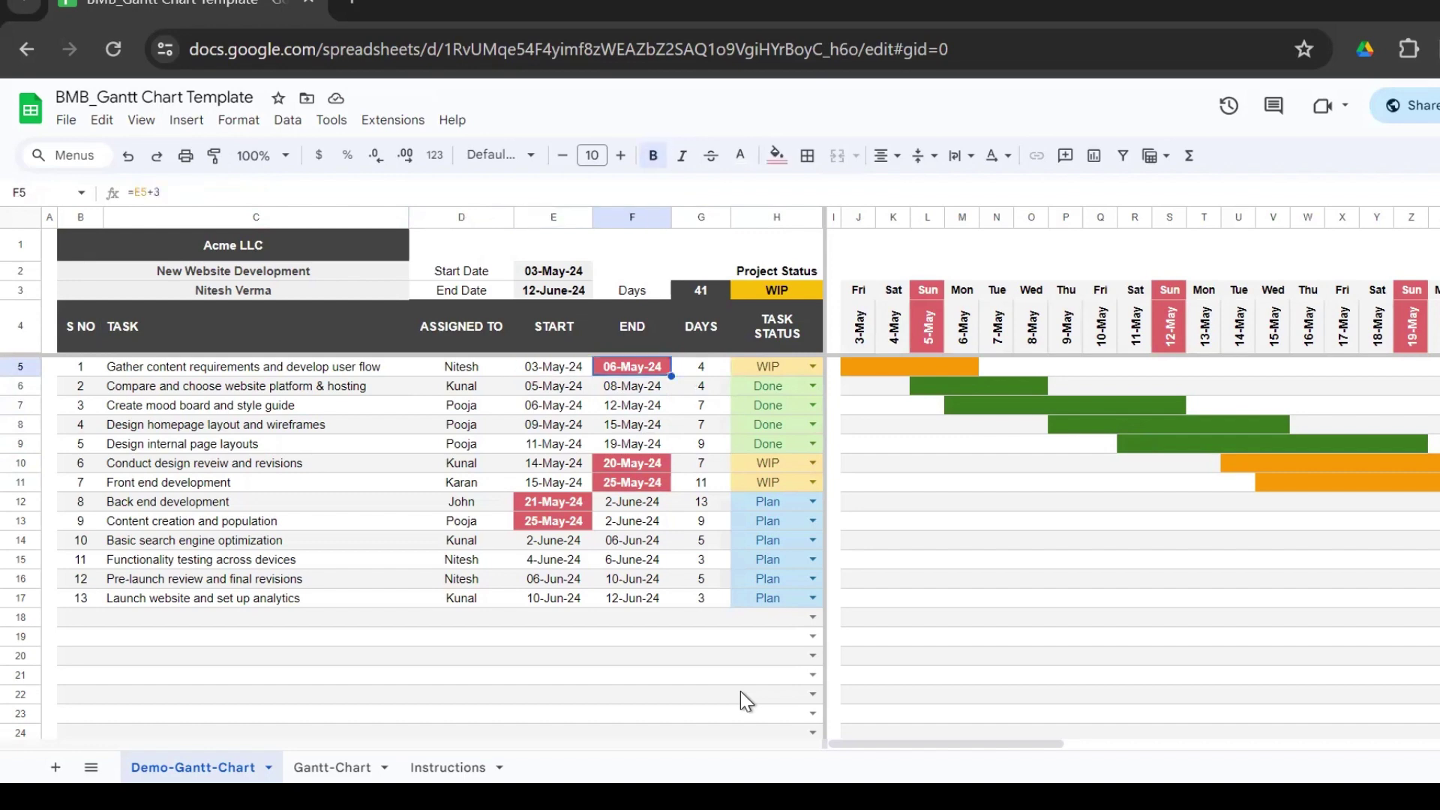
# - Set the first task's status in row 5 to Done and check its end date cell
pyautogui.press('Right')
pyautogui.press('Right')
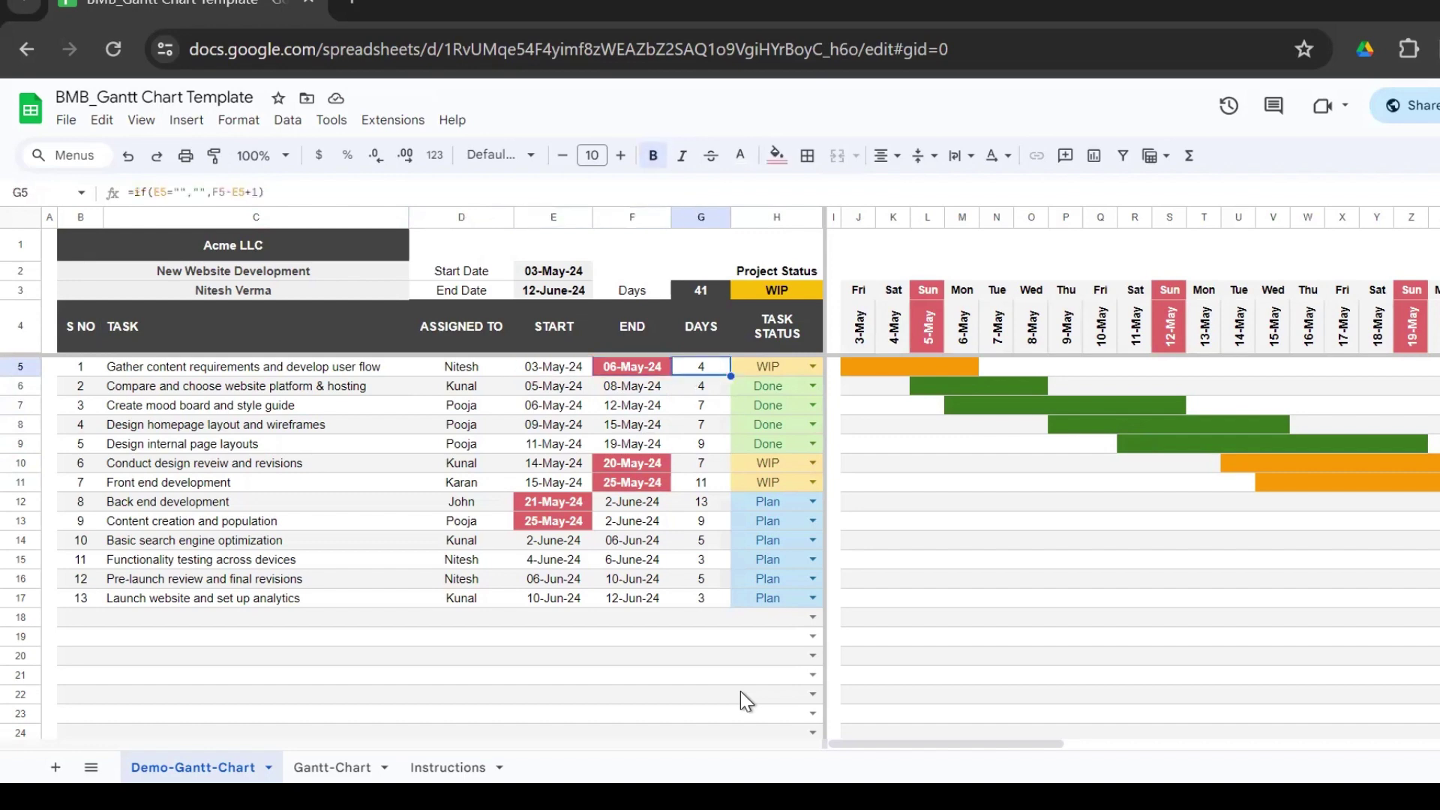
pyautogui.press('BackSpace')
pyautogui.press('Down')
pyautogui.press('Down')
pyautogui.press('Return')
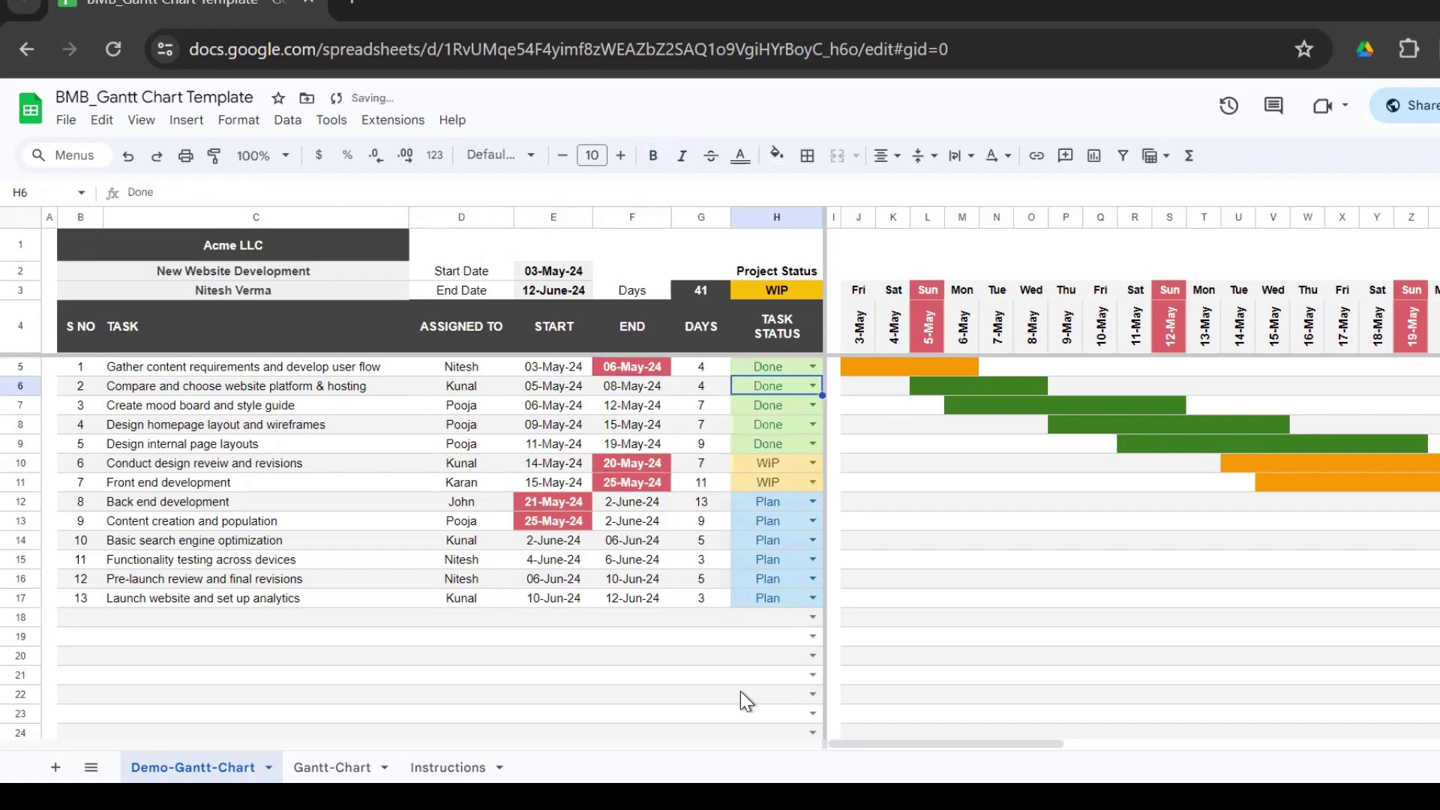
pyautogui.press('Left')
pyautogui.press('Up')
pyautogui.press('Left')
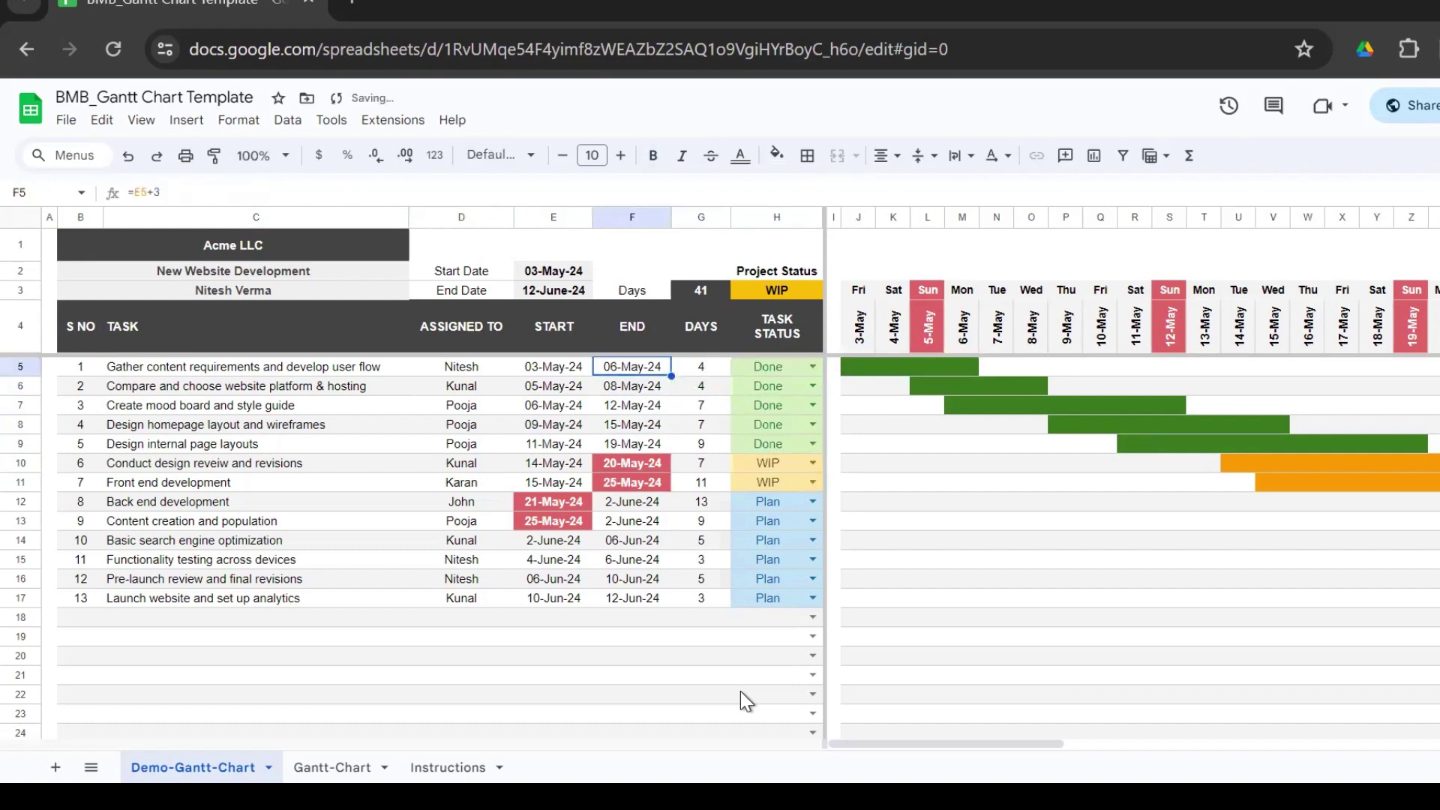
# - Set the task status of "Conduct design reveiw and revisions" in row 10 to Done and check its end date cell
pyautogui.press('Down')
pyautogui.press('Down')
pyautogui.press('Down')
pyautogui.press('Down')
pyautogui.press('Down')
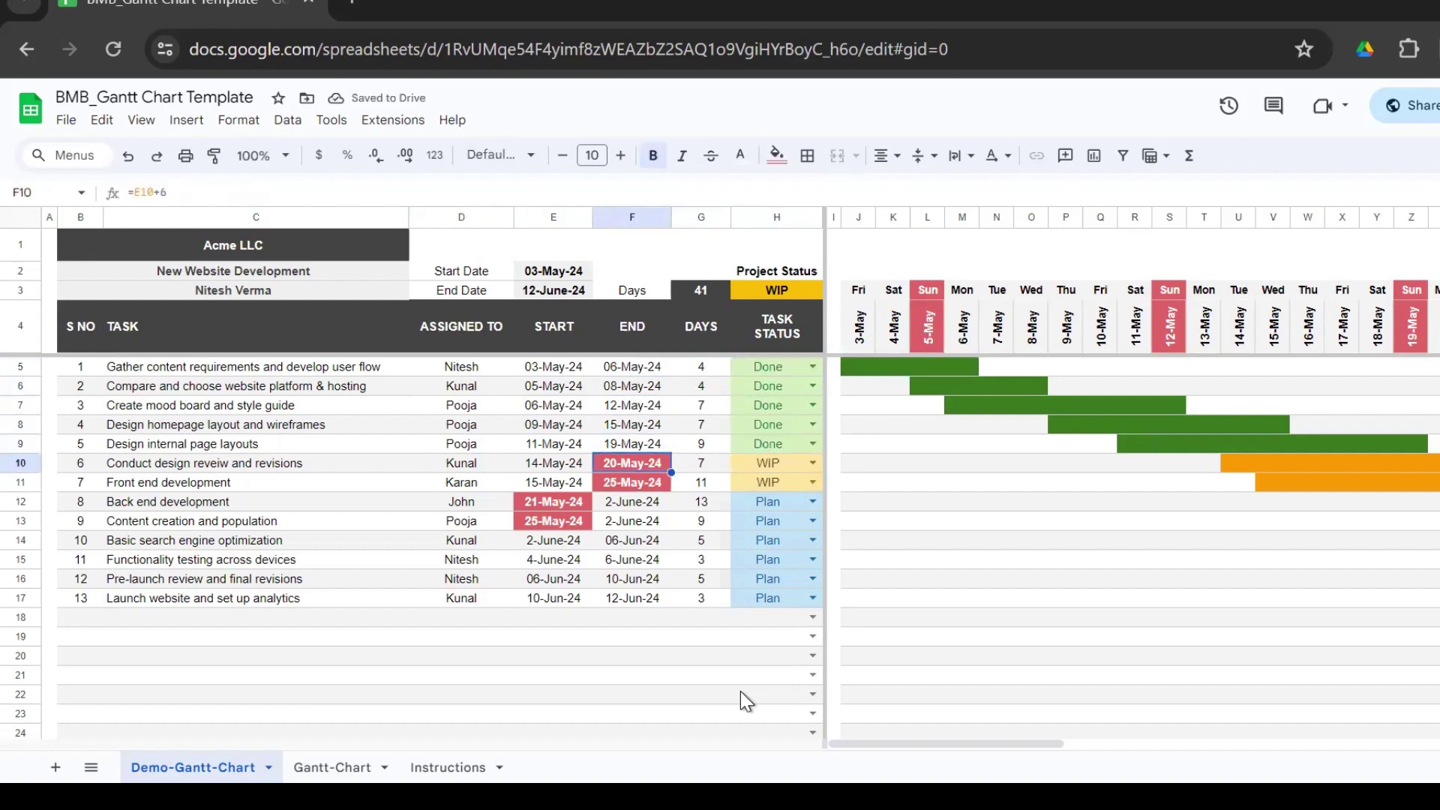
pyautogui.press('Right')
pyautogui.press('Right')
pyautogui.press('BackSpace')
pyautogui.press('Down')
pyautogui.press('Down')
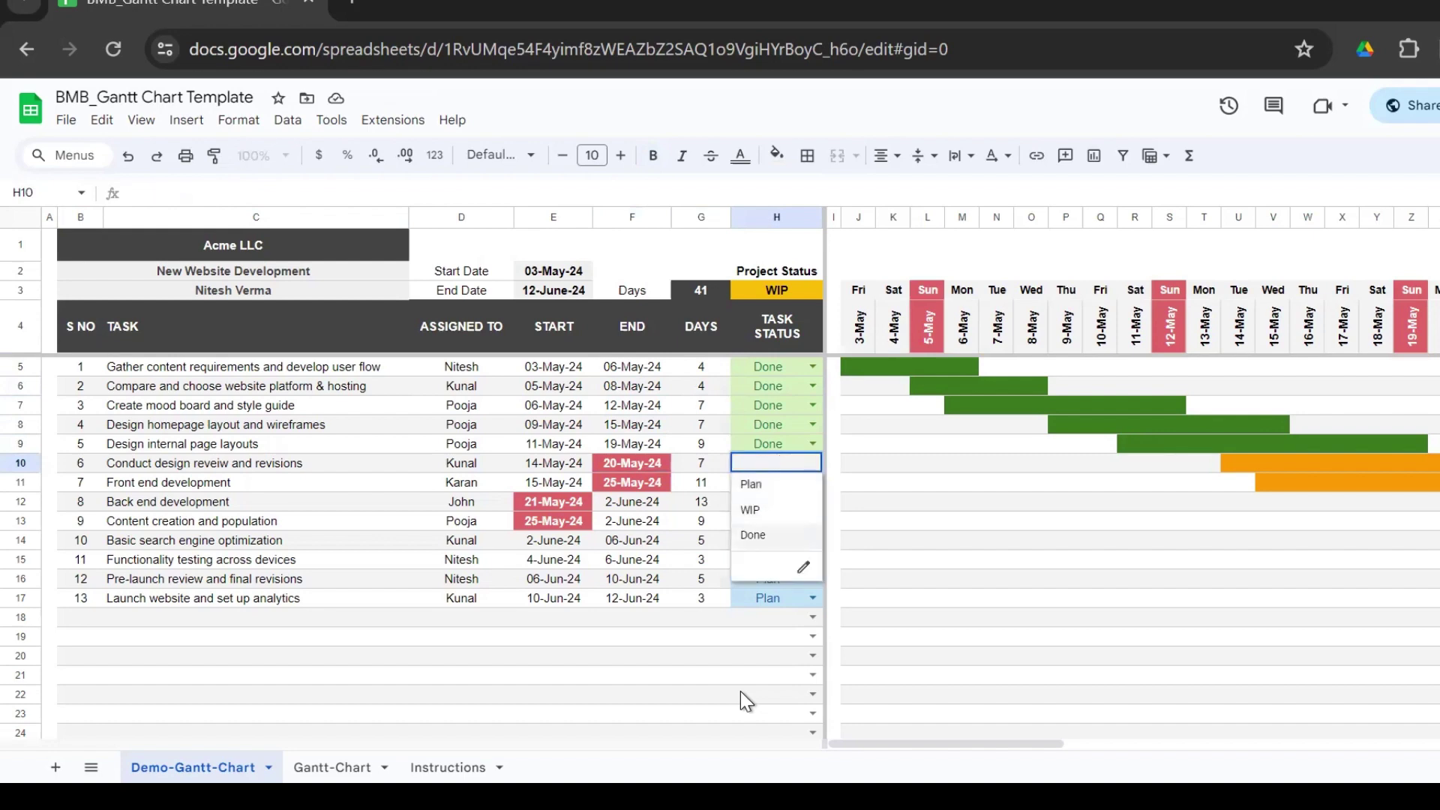
pyautogui.press('Return')
pyautogui.press('Left')
pyautogui.press('Up')
pyautogui.press('Left')
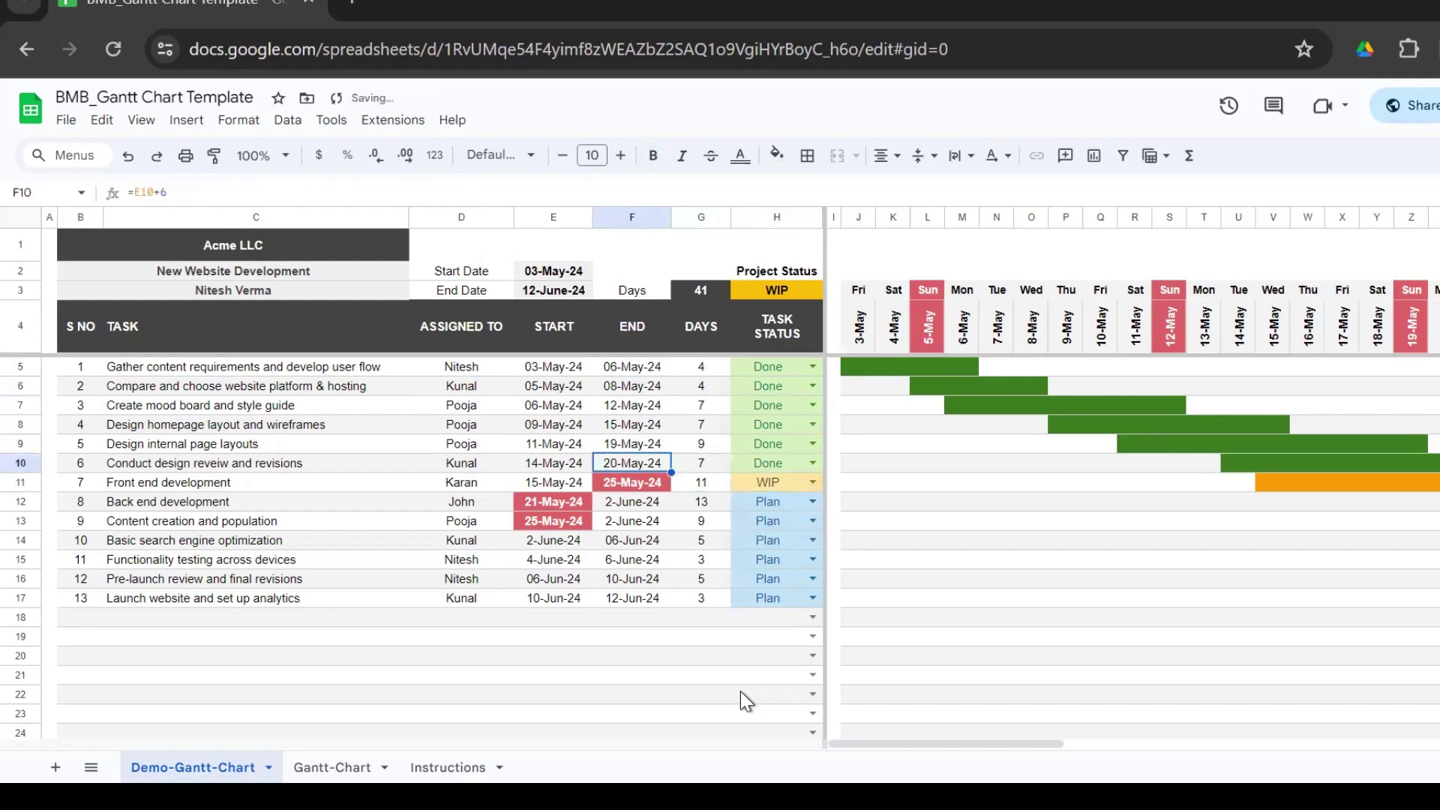
# - Set the task status of "Content creation and population" in row 13 to WIP and check its start date cell
pyautogui.press('Down')
pyautogui.press('Down')
pyautogui.press('Left')
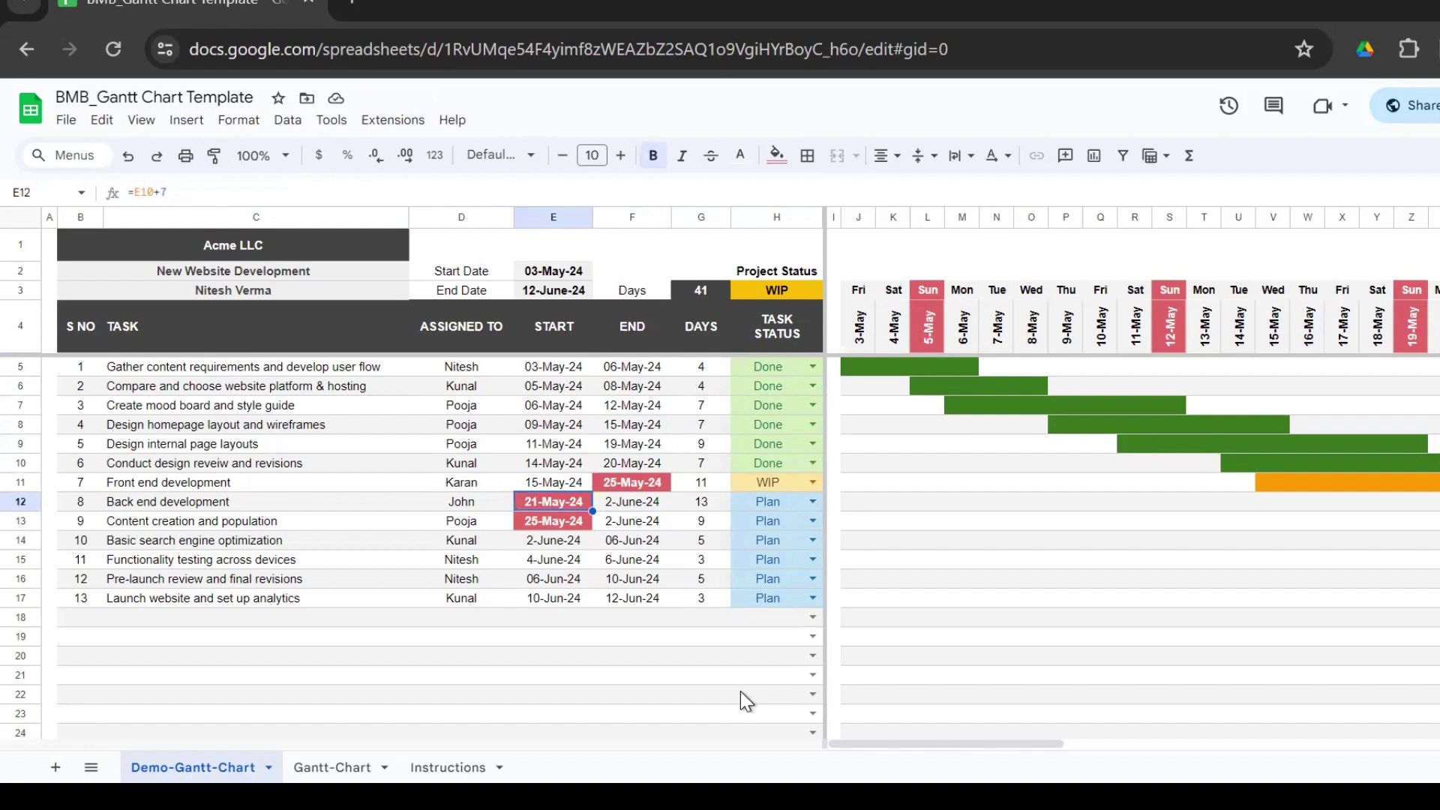
pyautogui.press('Down')
pyautogui.press('Right')
pyautogui.press('Right')
pyautogui.press('Right')
pyautogui.press('Return')
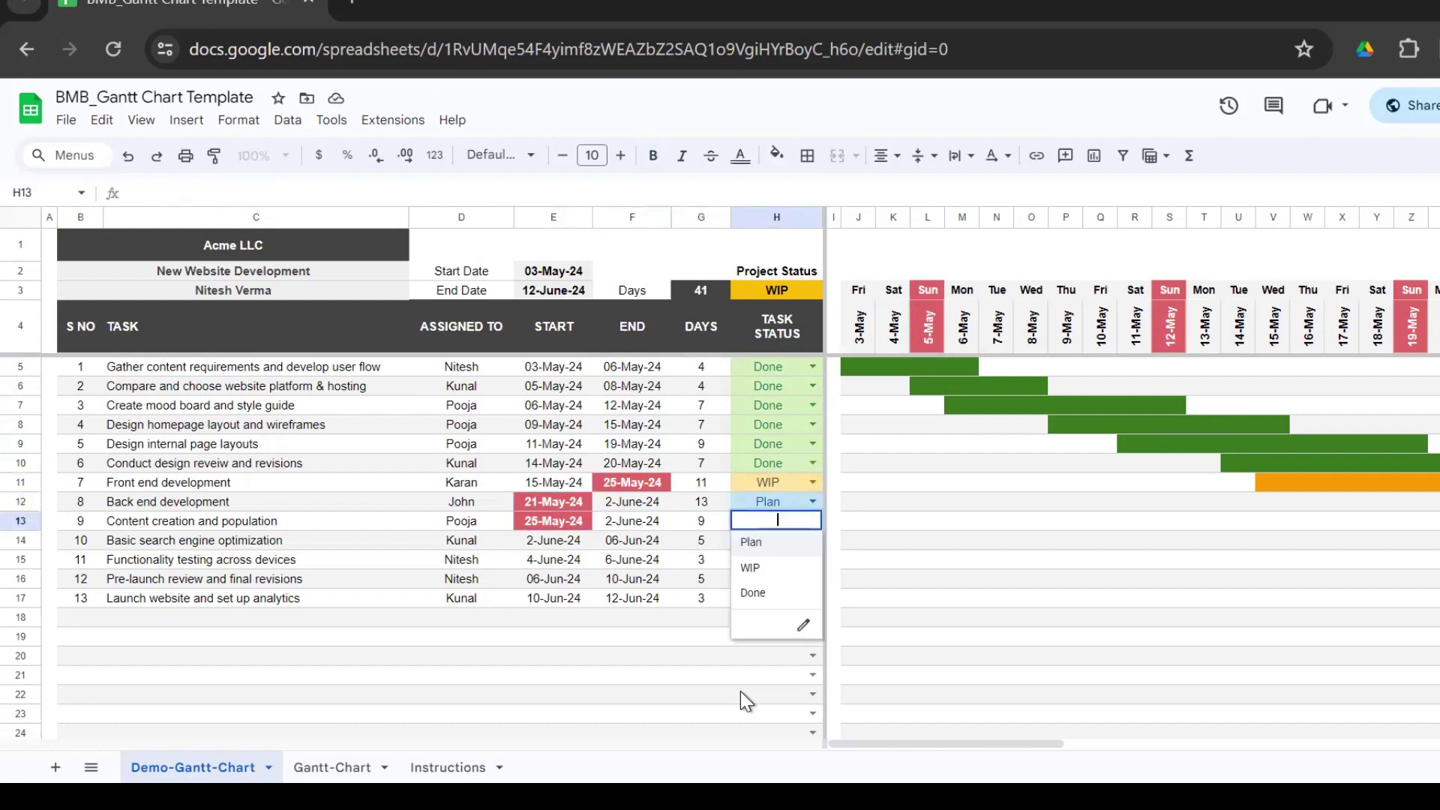
pyautogui.press('Down')
pyautogui.press('Return')
pyautogui.press('Left')
pyautogui.press('Left')
pyautogui.press('Up')
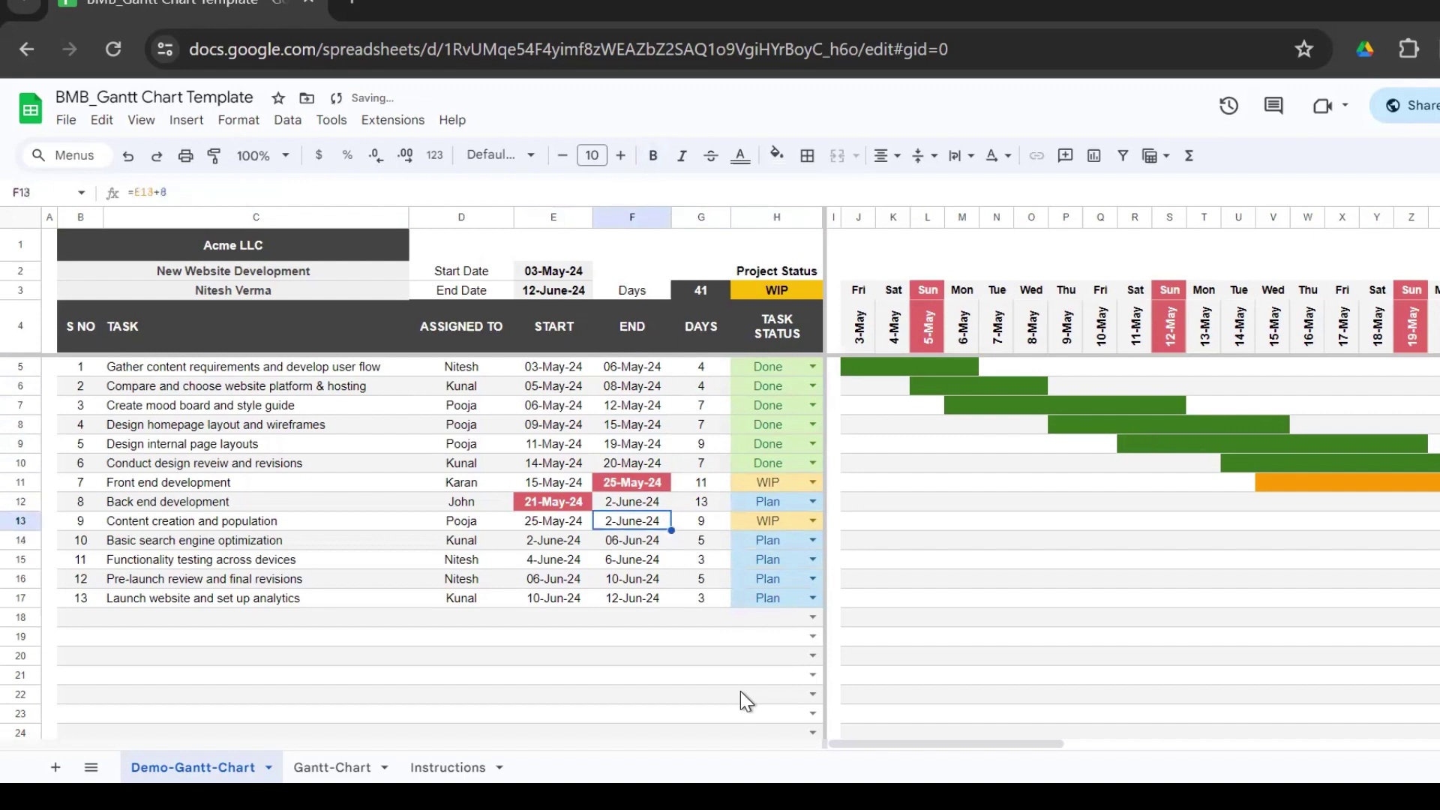
pyautogui.press('Left')
# - Set the status of "Content creation and population" in row 13 back to Plan and recheck its start date highlighting
pyautogui.press('Right')
pyautogui.press('Right')
pyautogui.press('Right')
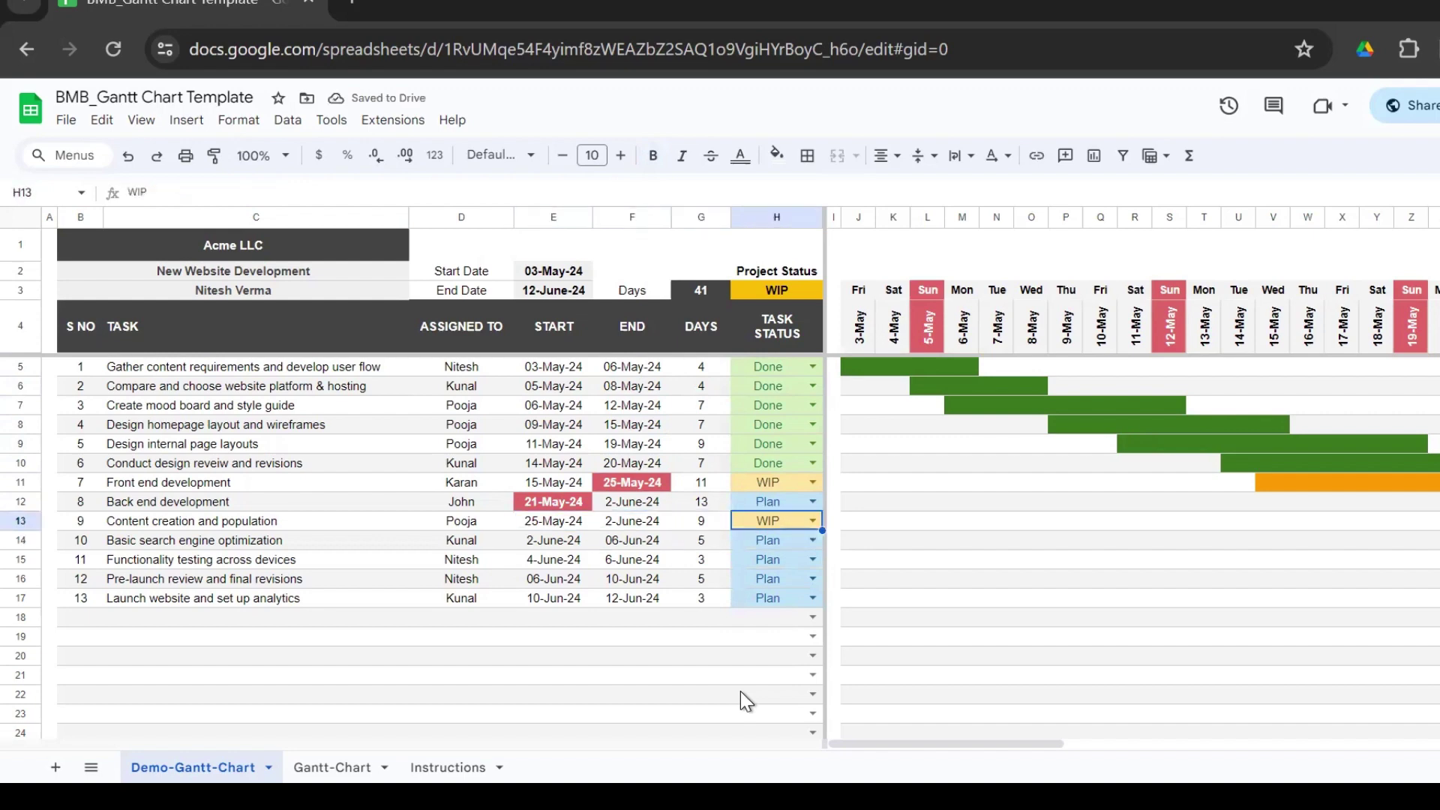
pyautogui.press('Return')
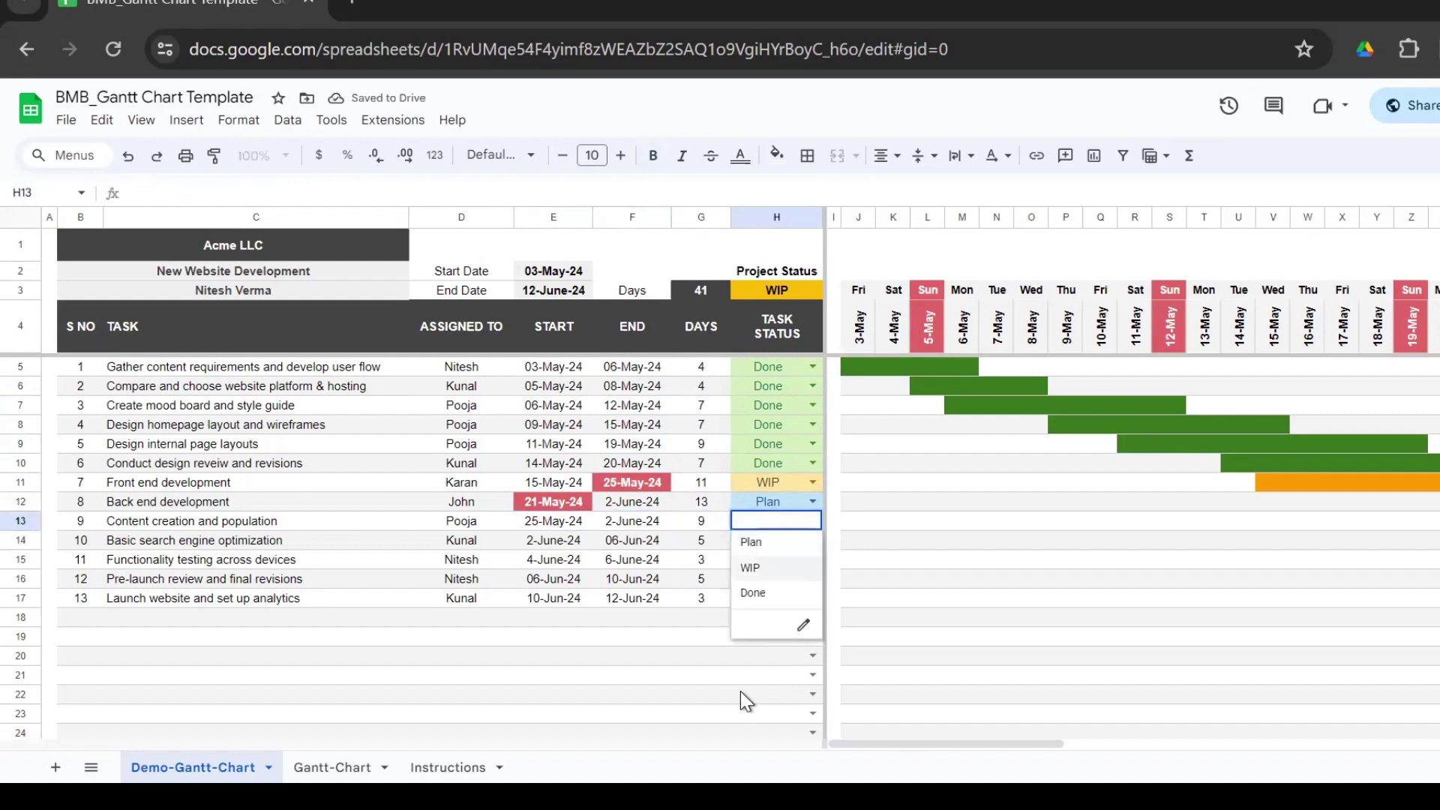
pyautogui.press('Return')
pyautogui.press('Left')
pyautogui.press('Left')
pyautogui.press('Left')
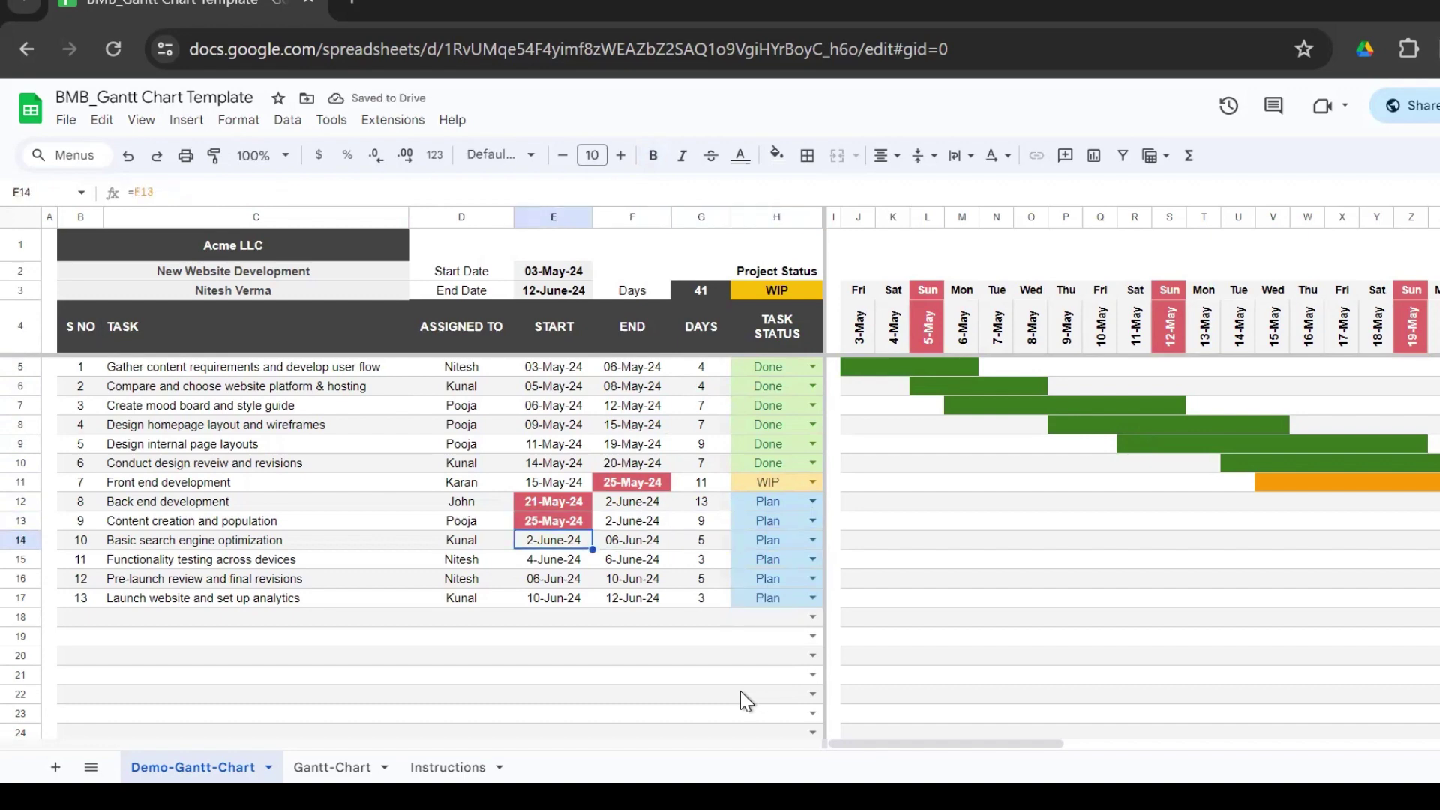
# - Go back up through the task start dates to row 5 and examine the first task's bar on the timeline
pyautogui.press('Up')
pyautogui.press('Up')
pyautogui.press('Up')
pyautogui.press('Up')
pyautogui.press('Up')
pyautogui.press('Up')
pyautogui.press('Up')
pyautogui.press('Up')
pyautogui.press('Up')
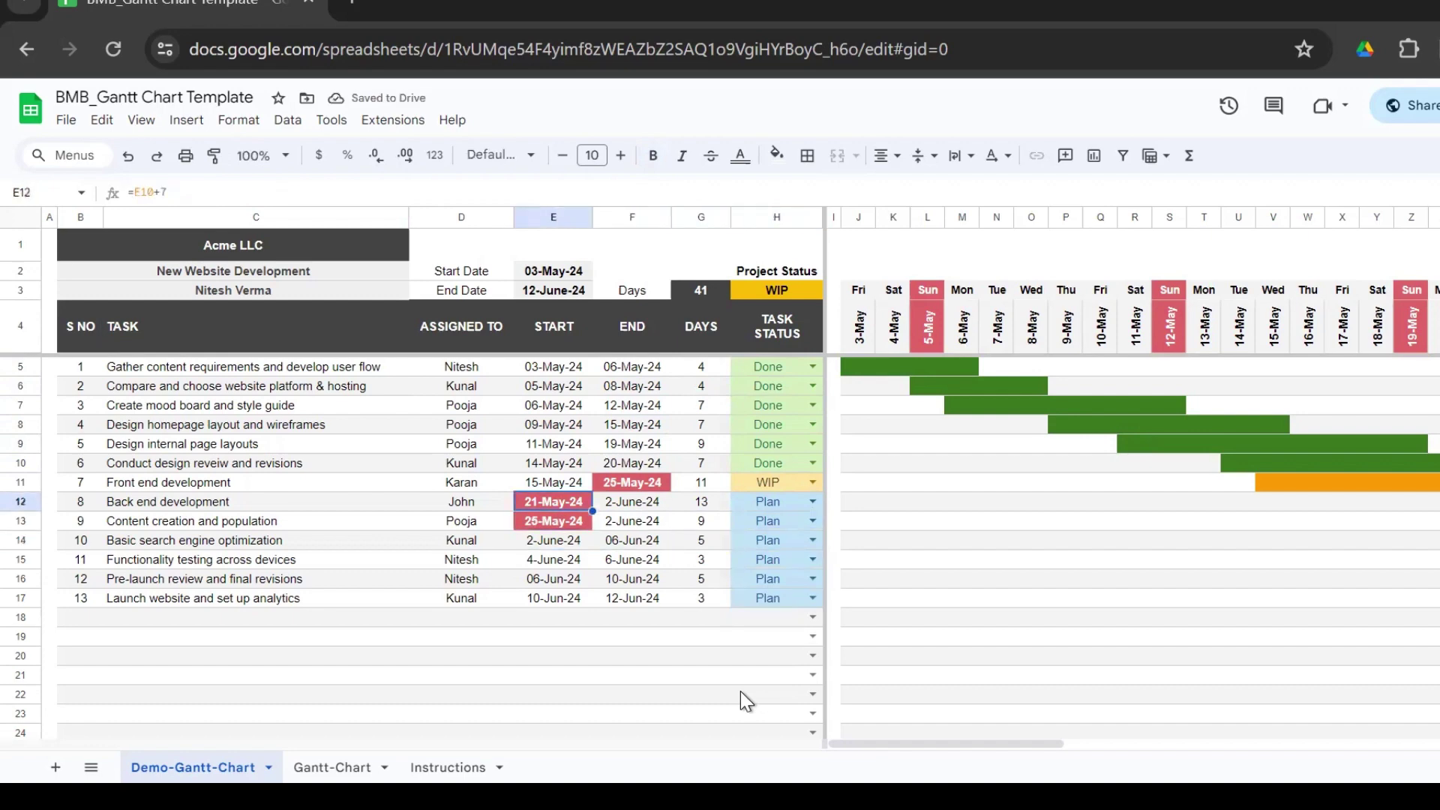
pyautogui.press('Right')
pyautogui.press('Right')
pyautogui.press('Right')
pyautogui.press('Right')
pyautogui.press('Right')
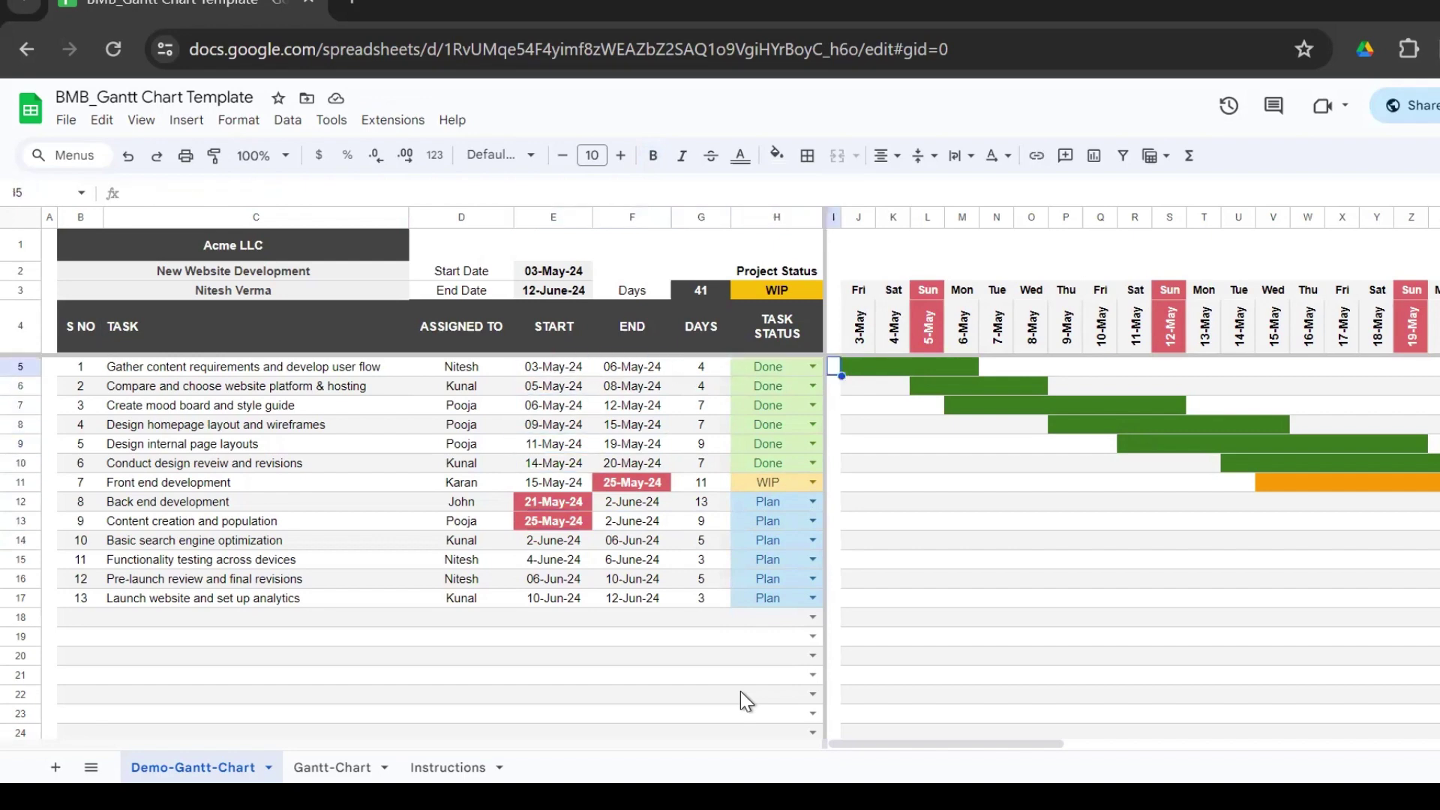
pyautogui.press('Right')
pyautogui.press('Right')
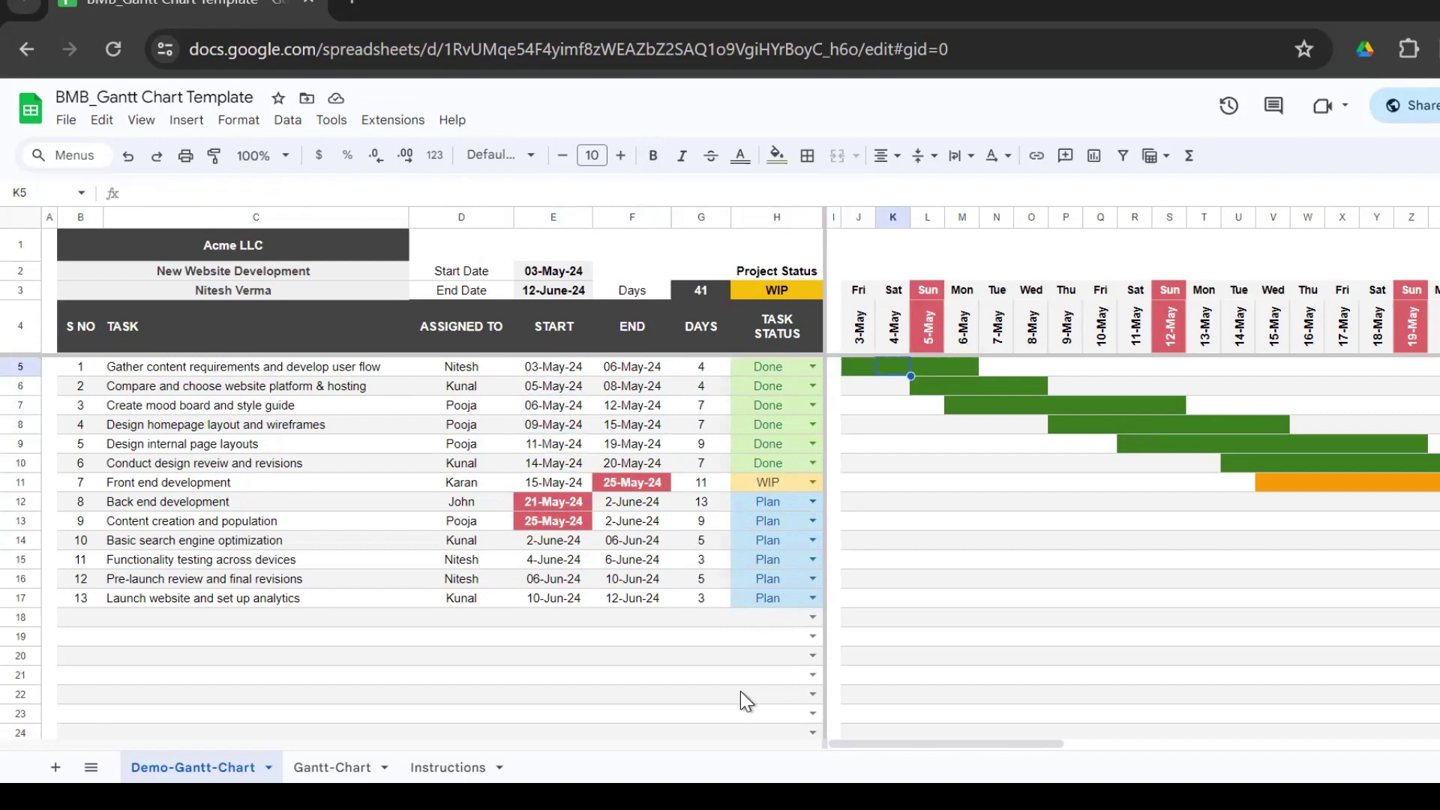
pyautogui.press('Left')
pyautogui.press('Left')
# - Open the Instructions sheet and review the project tracking colour codes for Done, WIP and Plan in D13:D15
pyautogui.click(465, 759)
pyautogui.click(818, 609)
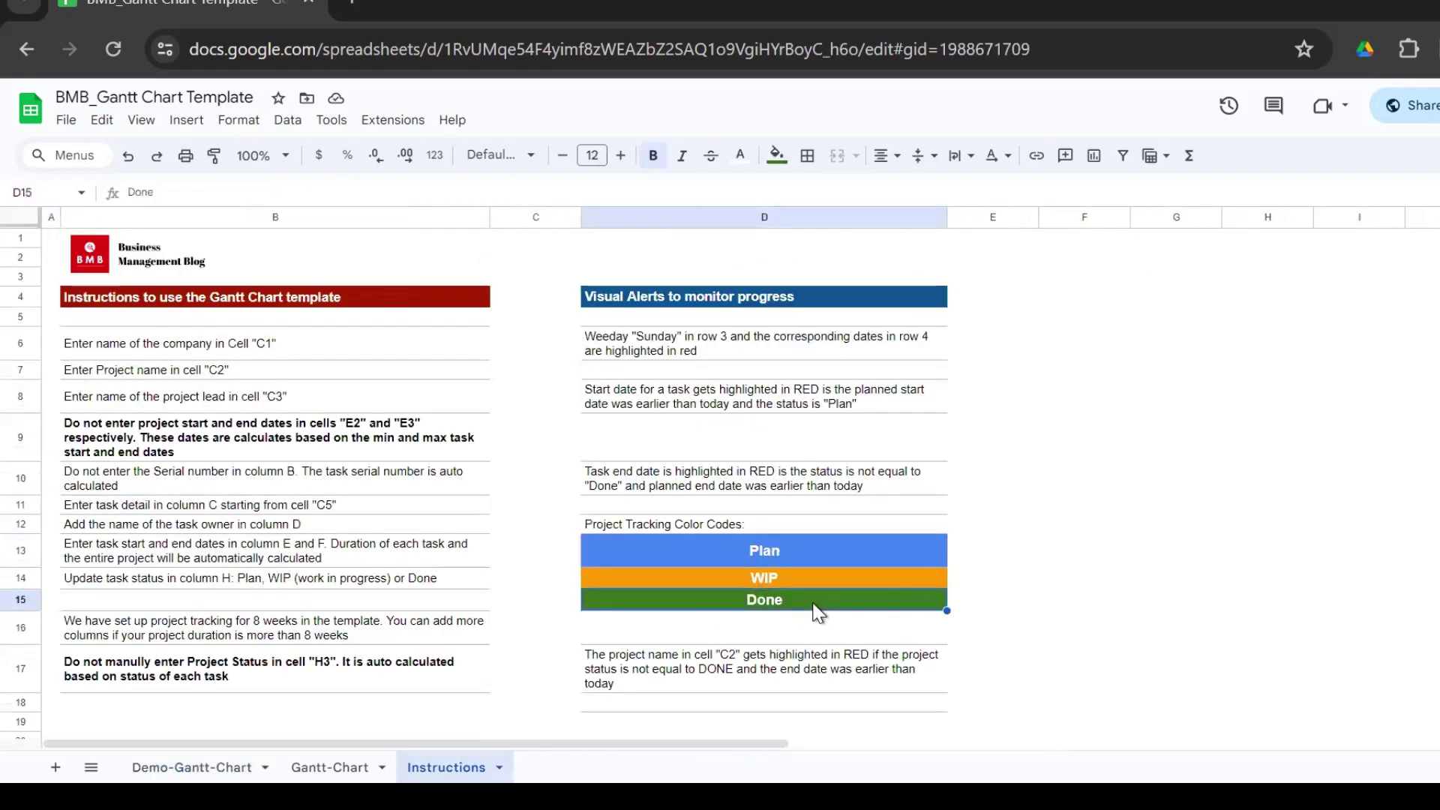
pyautogui.click(809, 581)
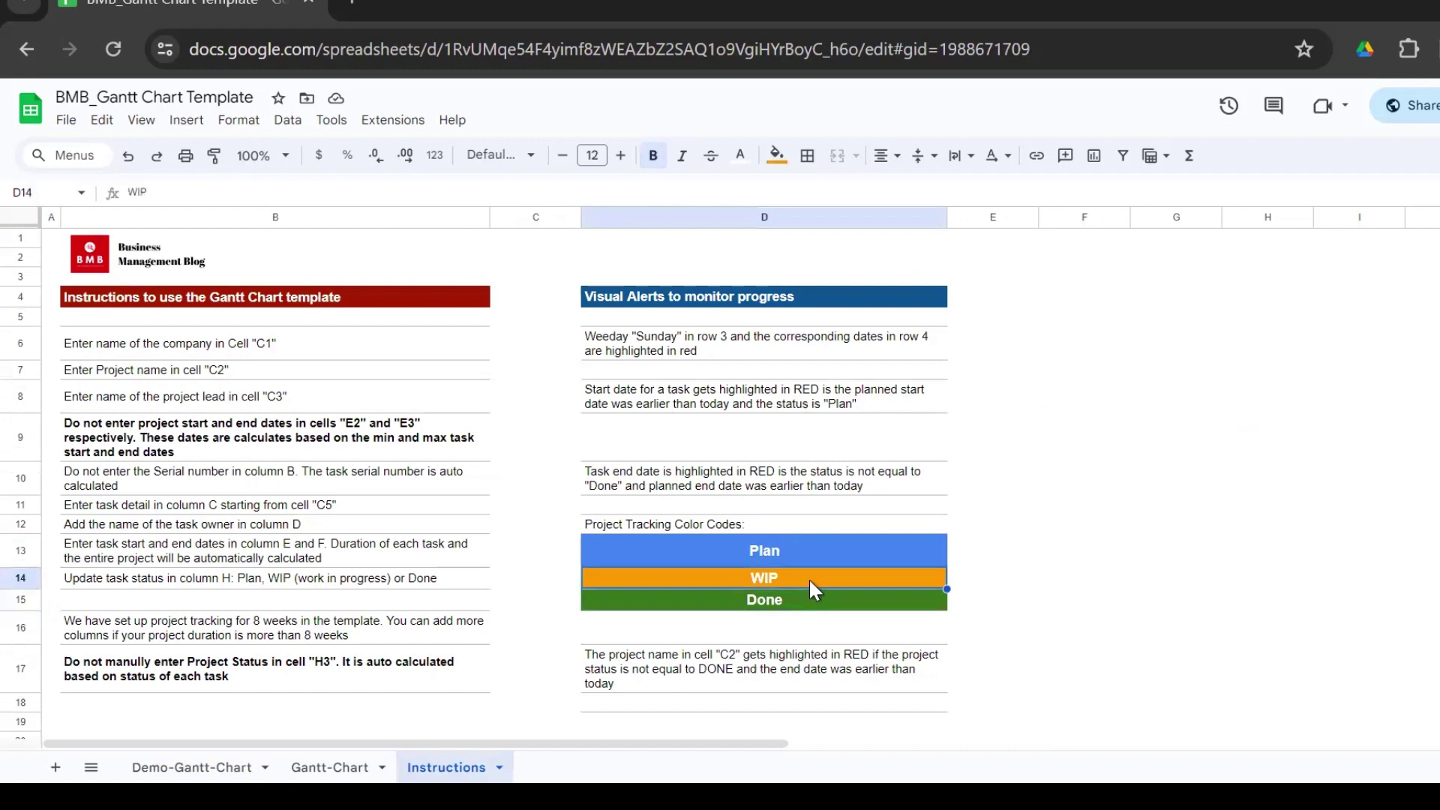
pyautogui.click(819, 558)
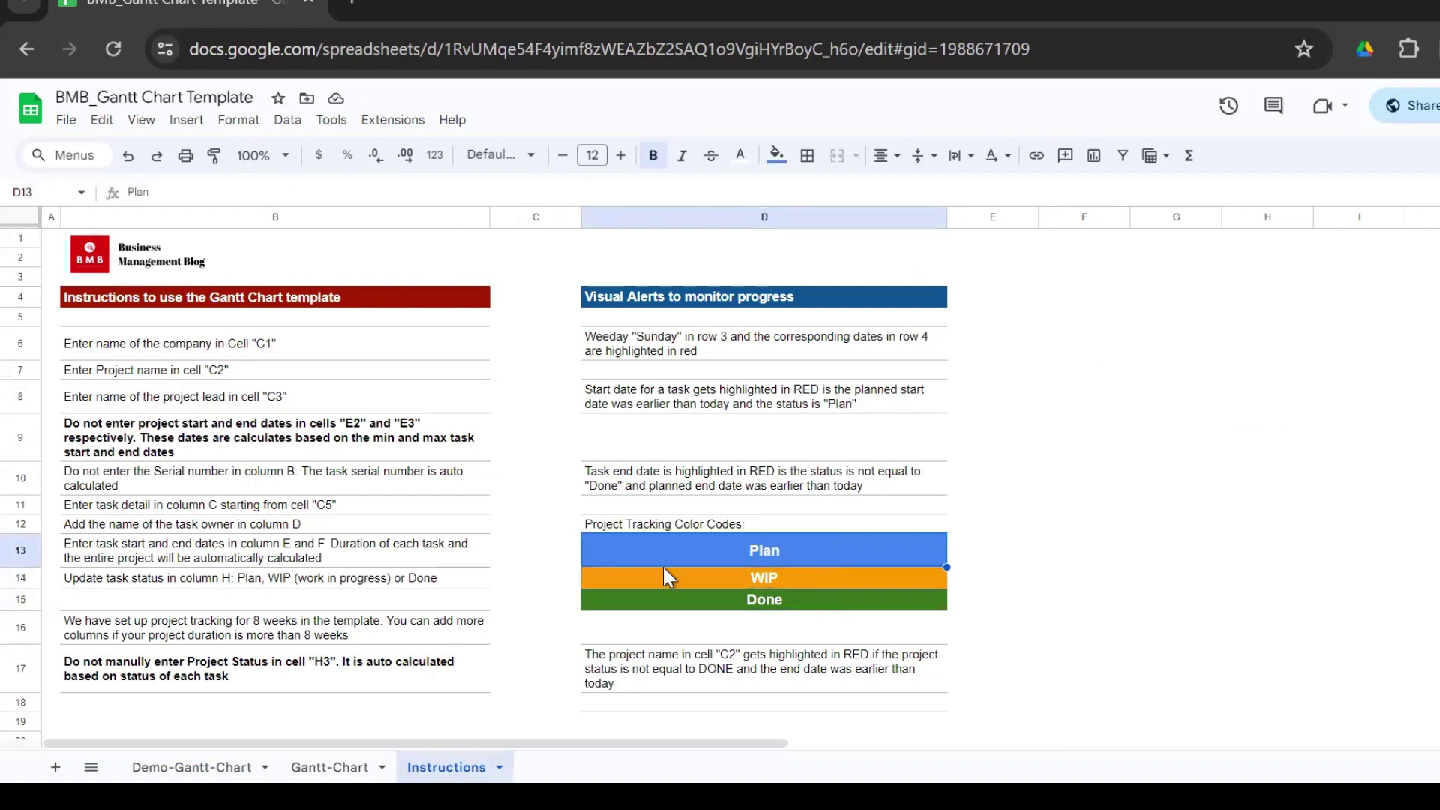
# - Return to the Demo-Gantt-Chart sheet and compare the task statuses in column H with the project status formula in H3
pyautogui.click(186, 751)
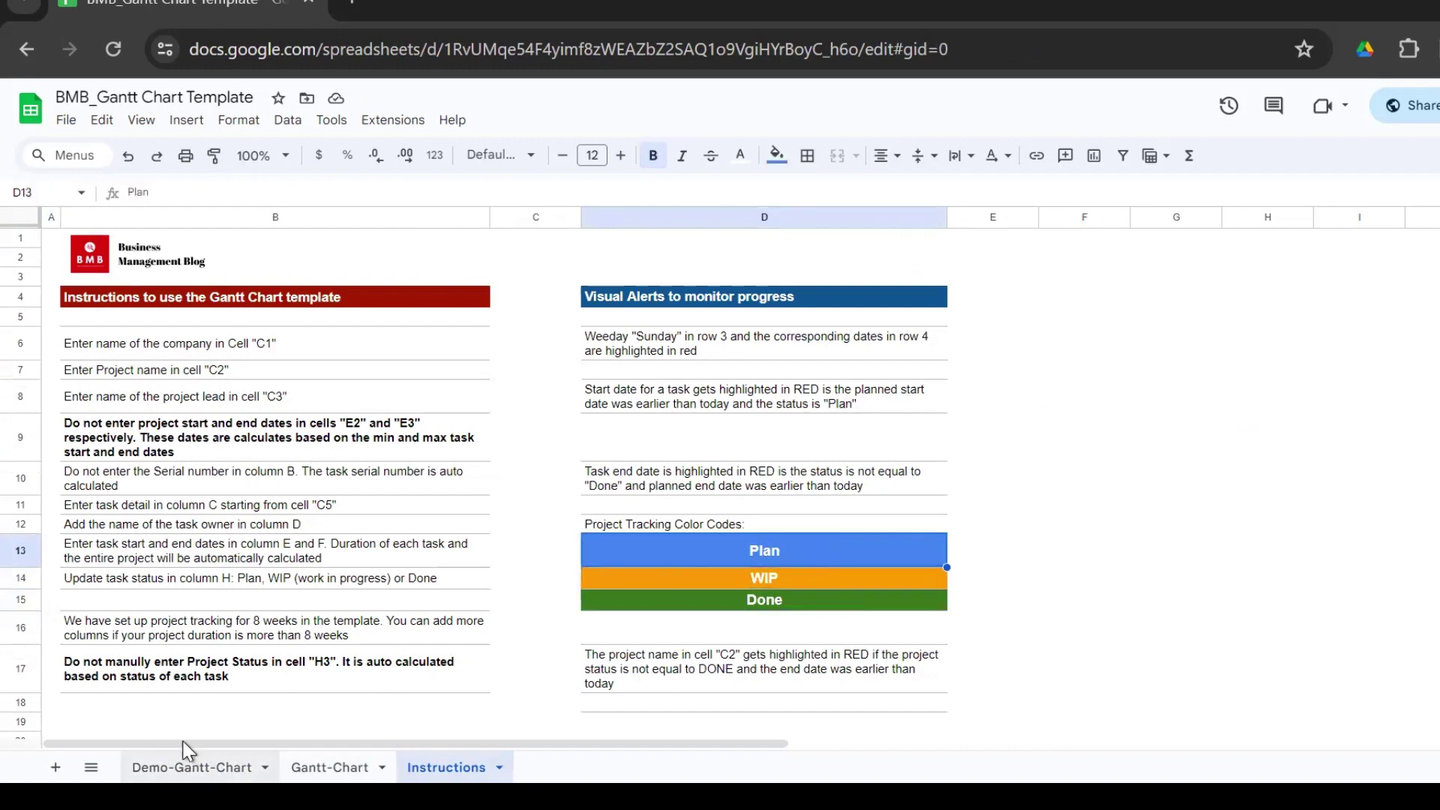
pyautogui.click(790, 290)
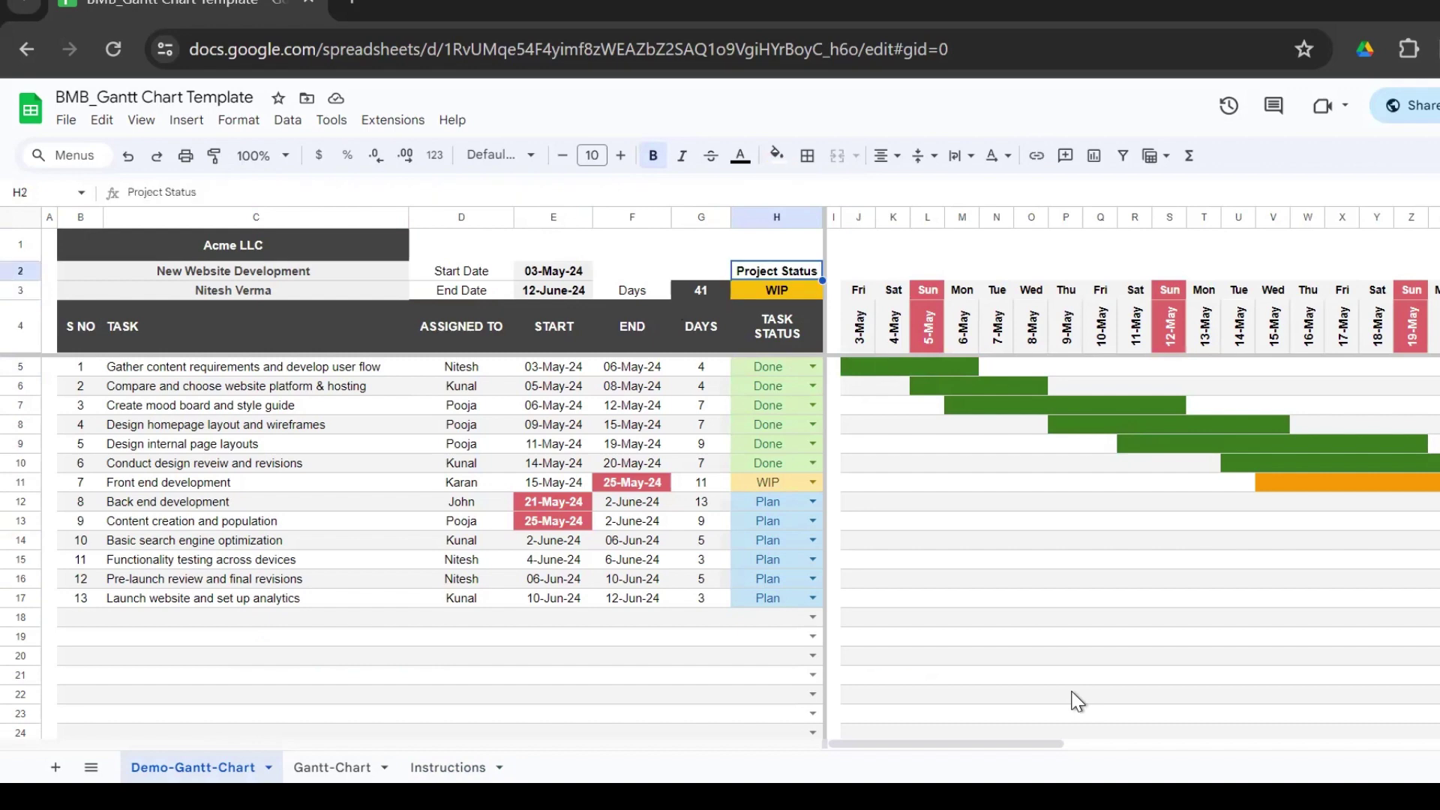
pyautogui.press('Down')
pyautogui.press('Down')
pyautogui.press('Down')
pyautogui.press('Down')
pyautogui.press('Down')
pyautogui.press('Down')
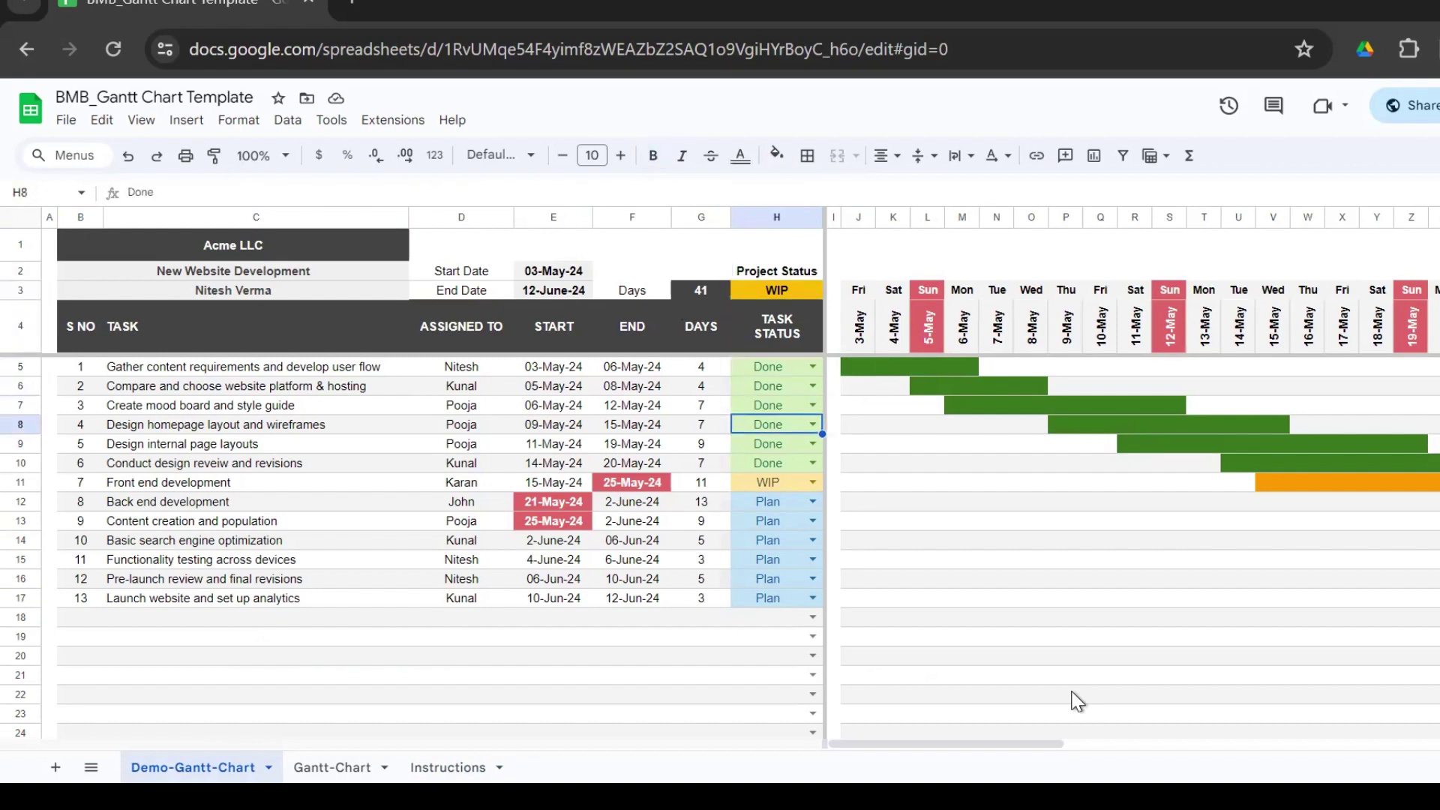
pyautogui.press('Up')
pyautogui.press('Up')
pyautogui.press('Up')
pyautogui.press('Down')
pyautogui.press('Down')
pyautogui.press('Down')
pyautogui.press('Down')
pyautogui.press('Down')
pyautogui.press('Down')
pyautogui.press('Down')
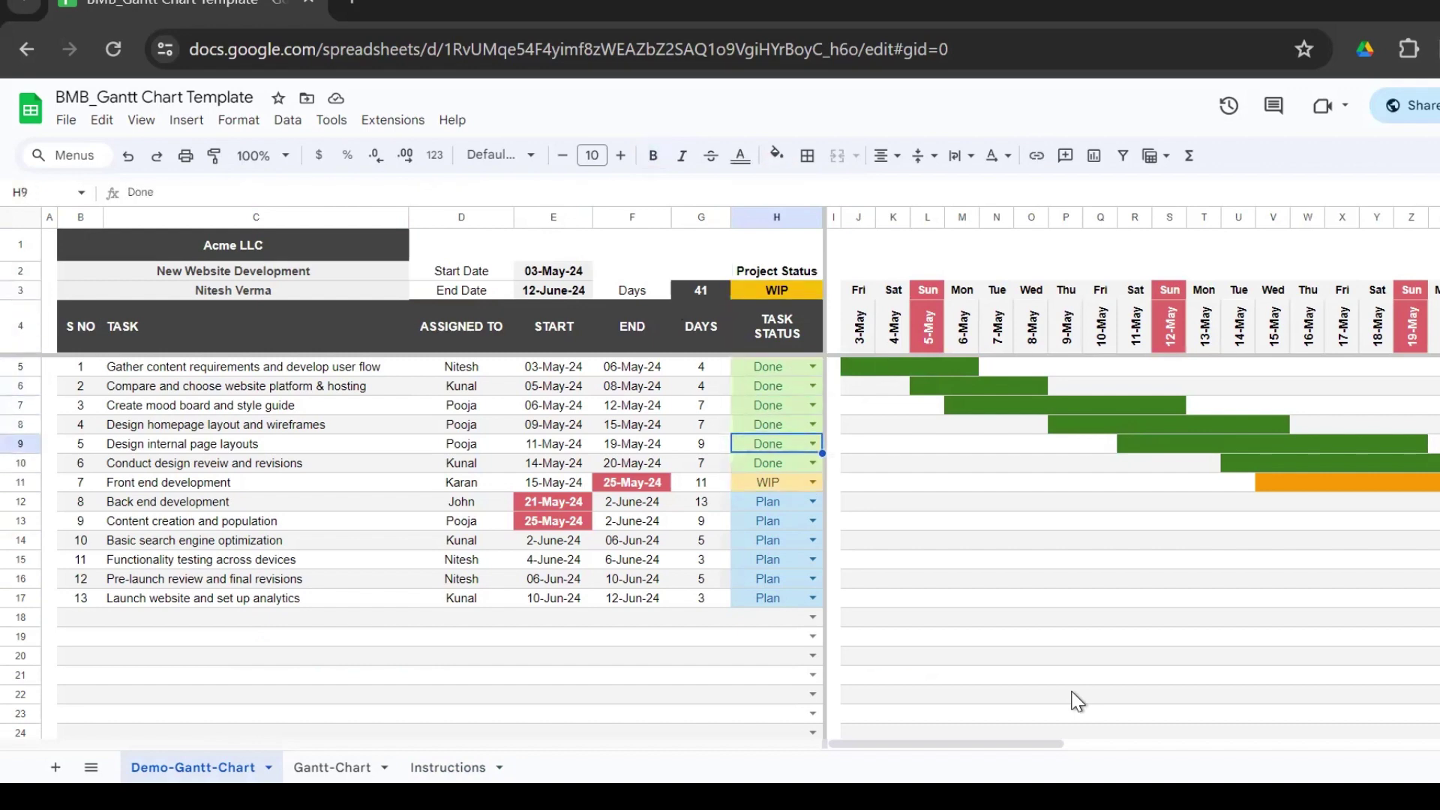
pyautogui.press('Up')
pyautogui.press('Up')
pyautogui.press('Up')
pyautogui.press('Up')
pyautogui.press('Up')
pyautogui.press('Up')
pyautogui.press('Up')
pyautogui.press('Up')
pyautogui.press('Up')
pyautogui.press('Up')
pyautogui.press('Up')
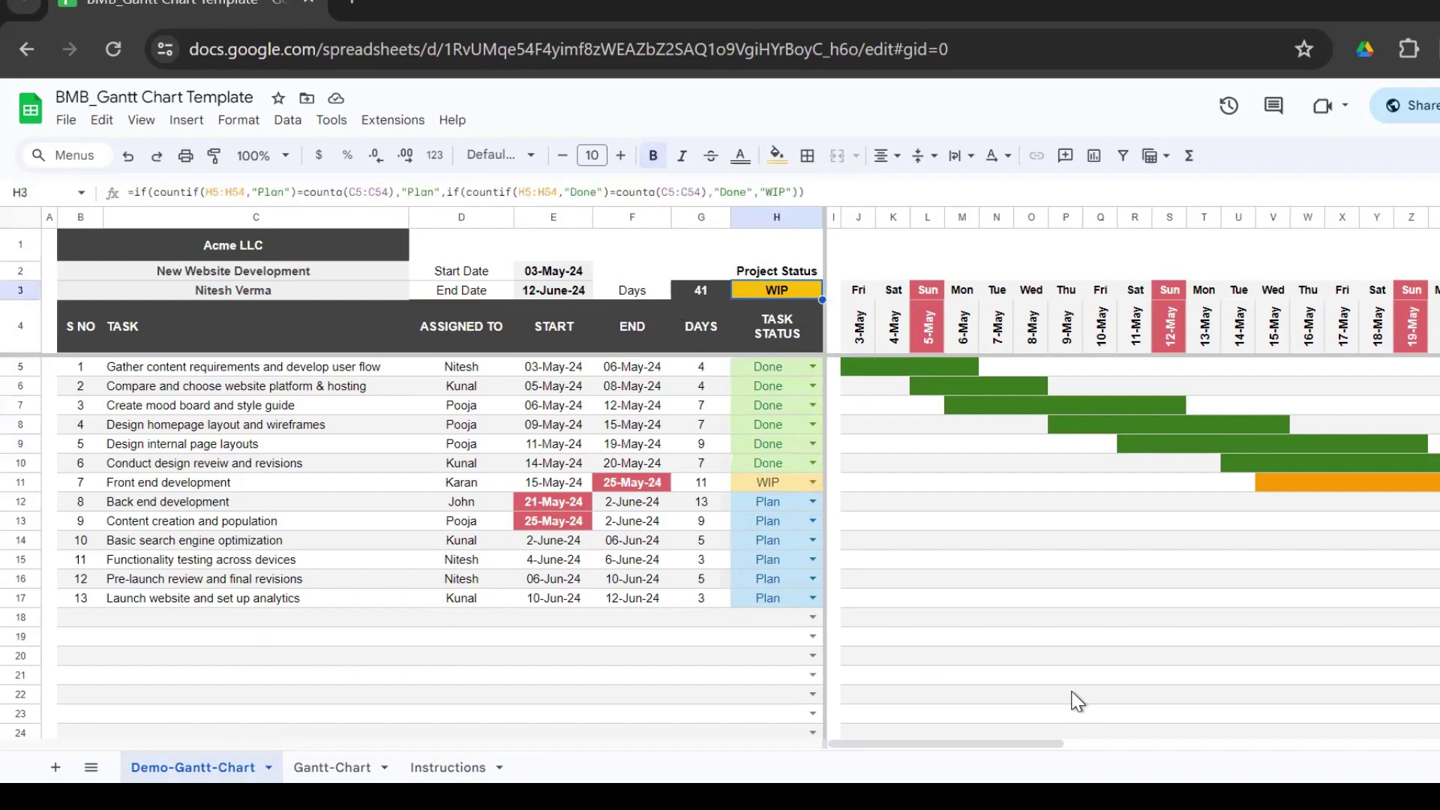
# - Inspect the project end date in E3 and the project name cell in row 2
pyautogui.press('Down')
pyautogui.press('Left')
pyautogui.press('Left')
pyautogui.press('Left')
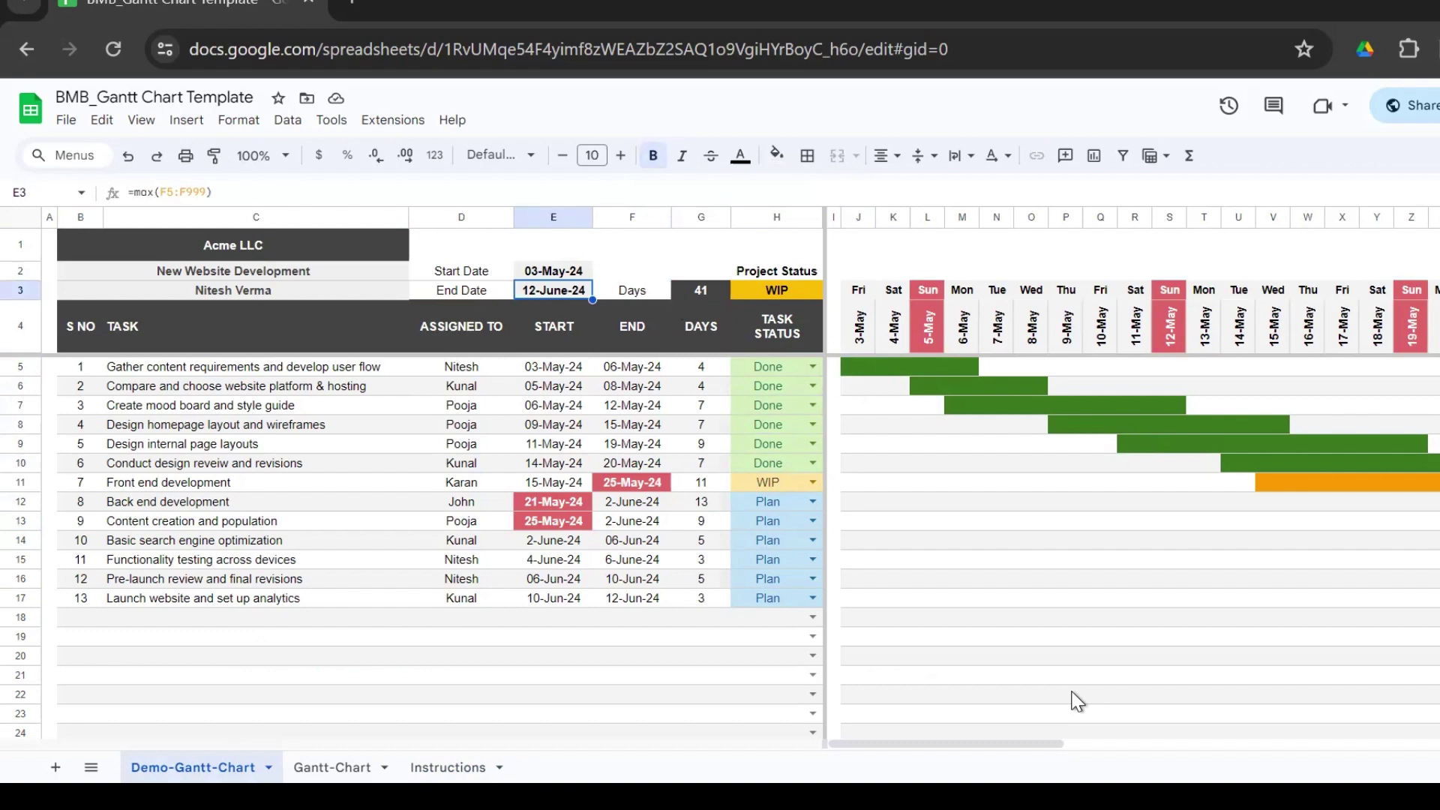
pyautogui.press('Left')
pyautogui.press('Left')
pyautogui.press('Left')
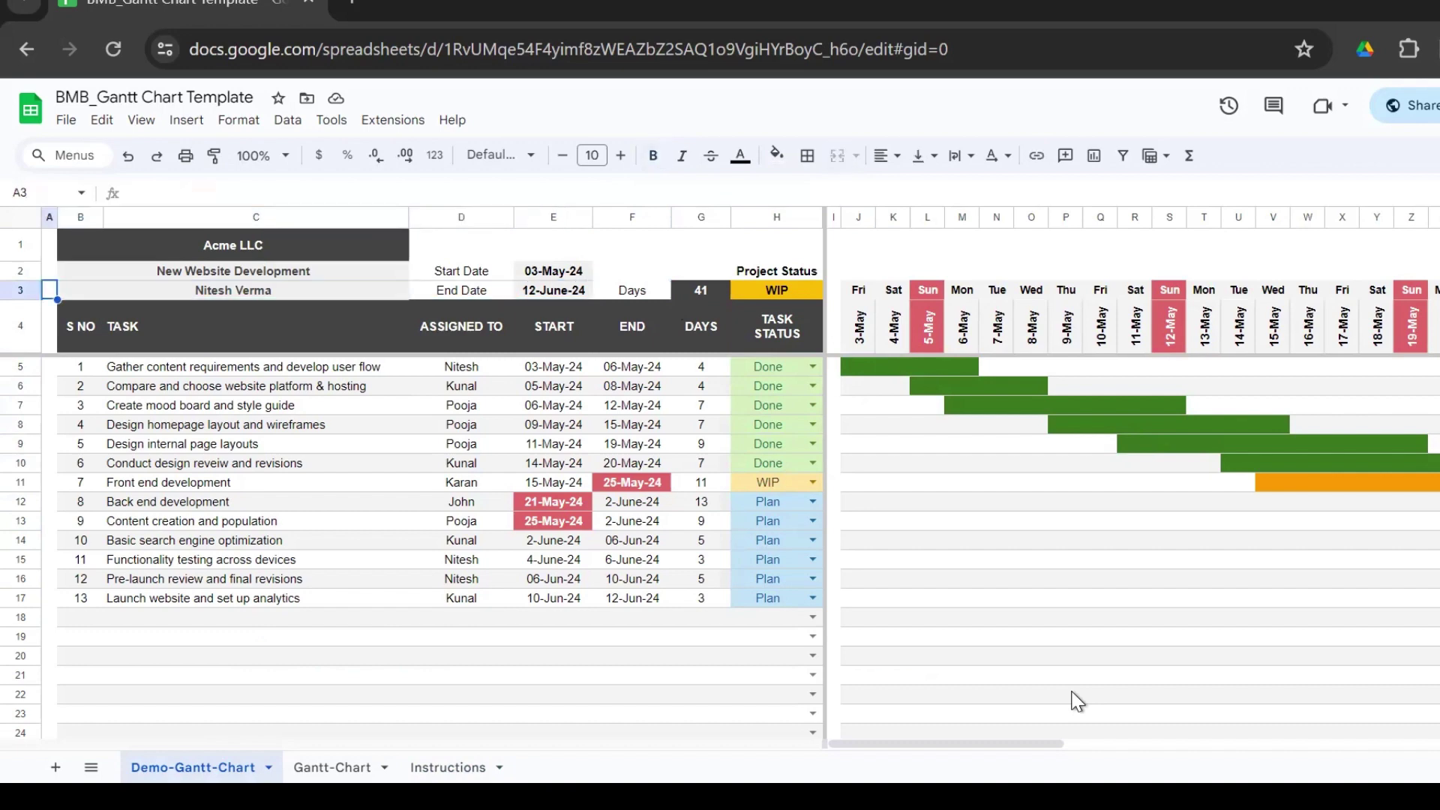
pyautogui.press('Up')
pyautogui.press('Right')
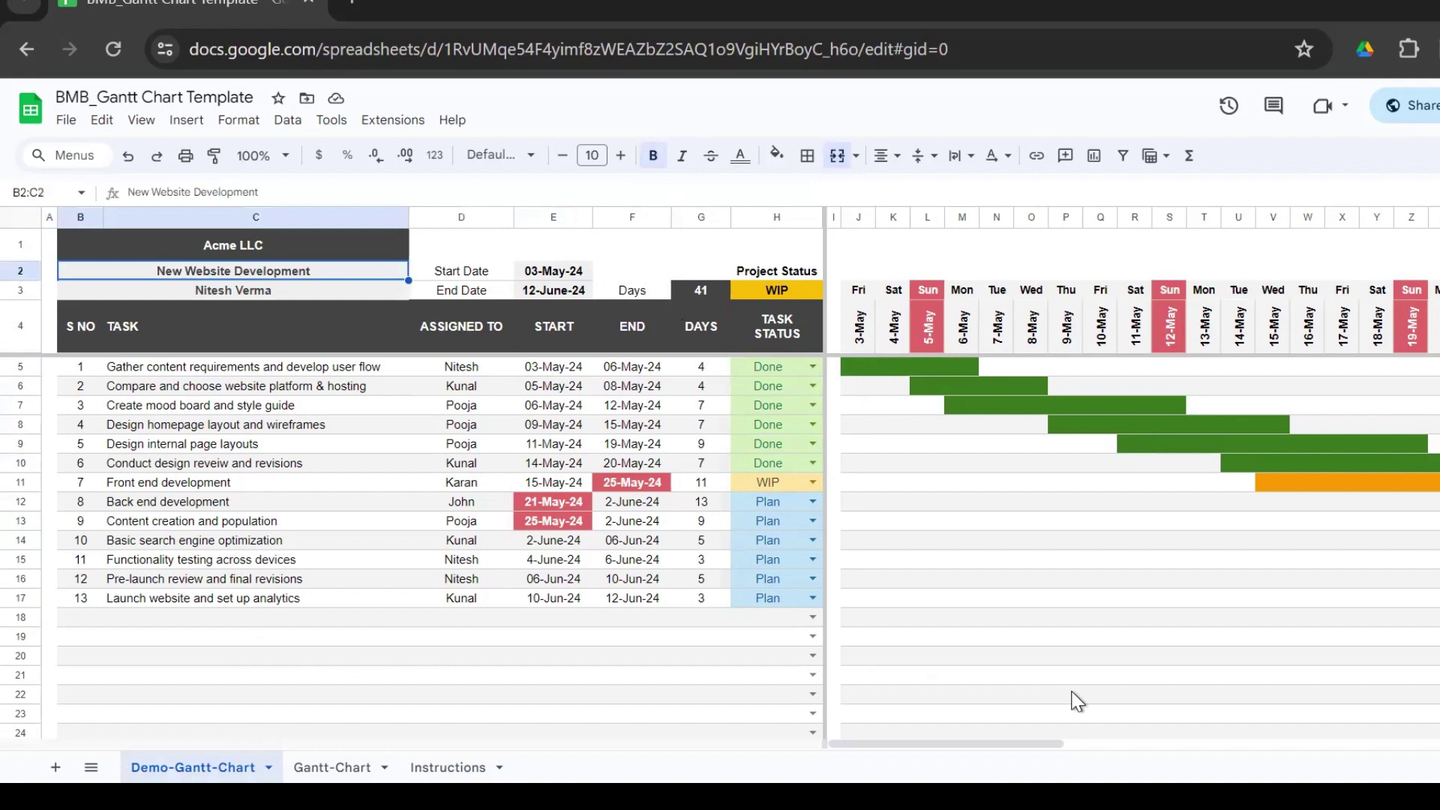
# - Set the project end date in E3 to 25-May-24
pyautogui.press('Down')
pyautogui.press('Right')
pyautogui.press('Right')
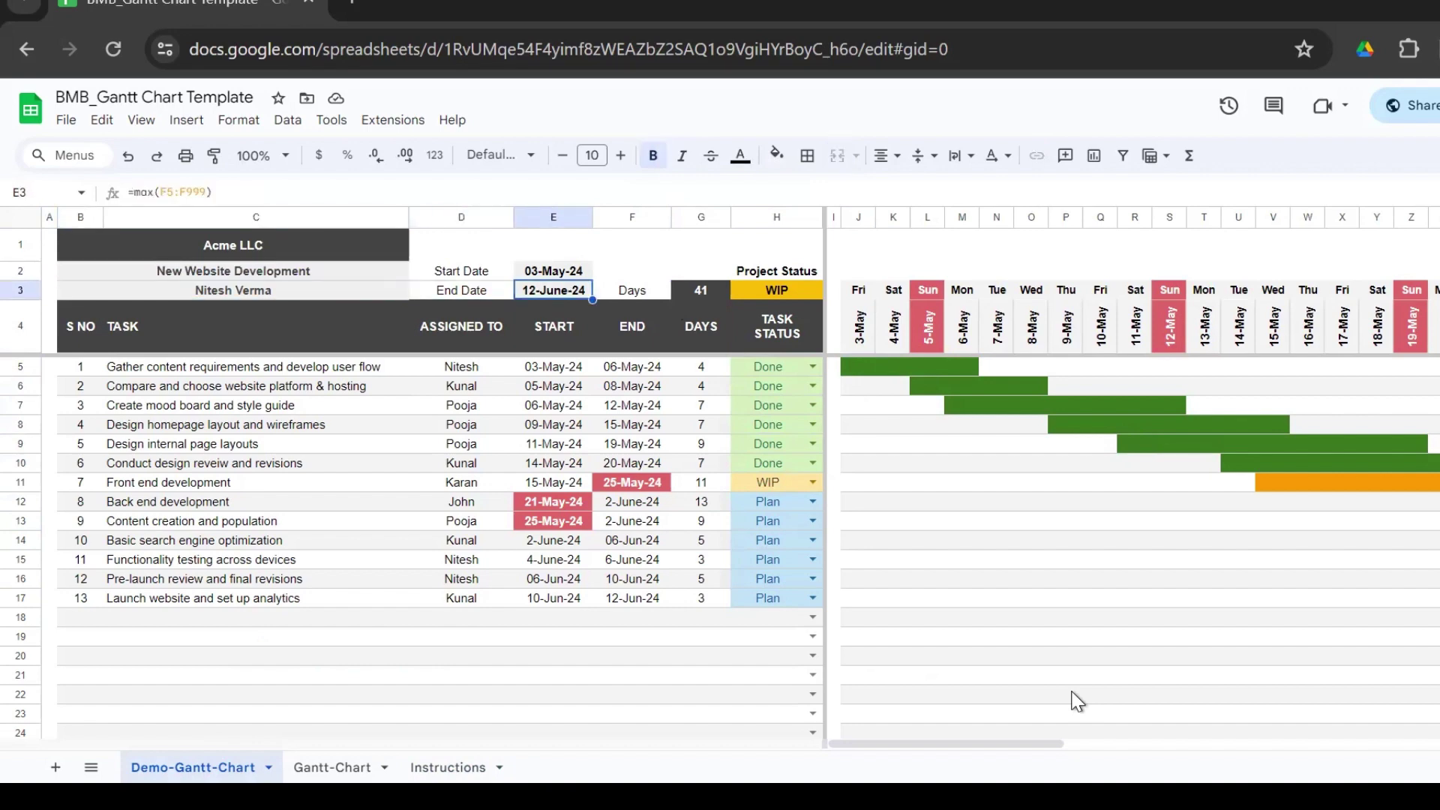
pyautogui.write('25')
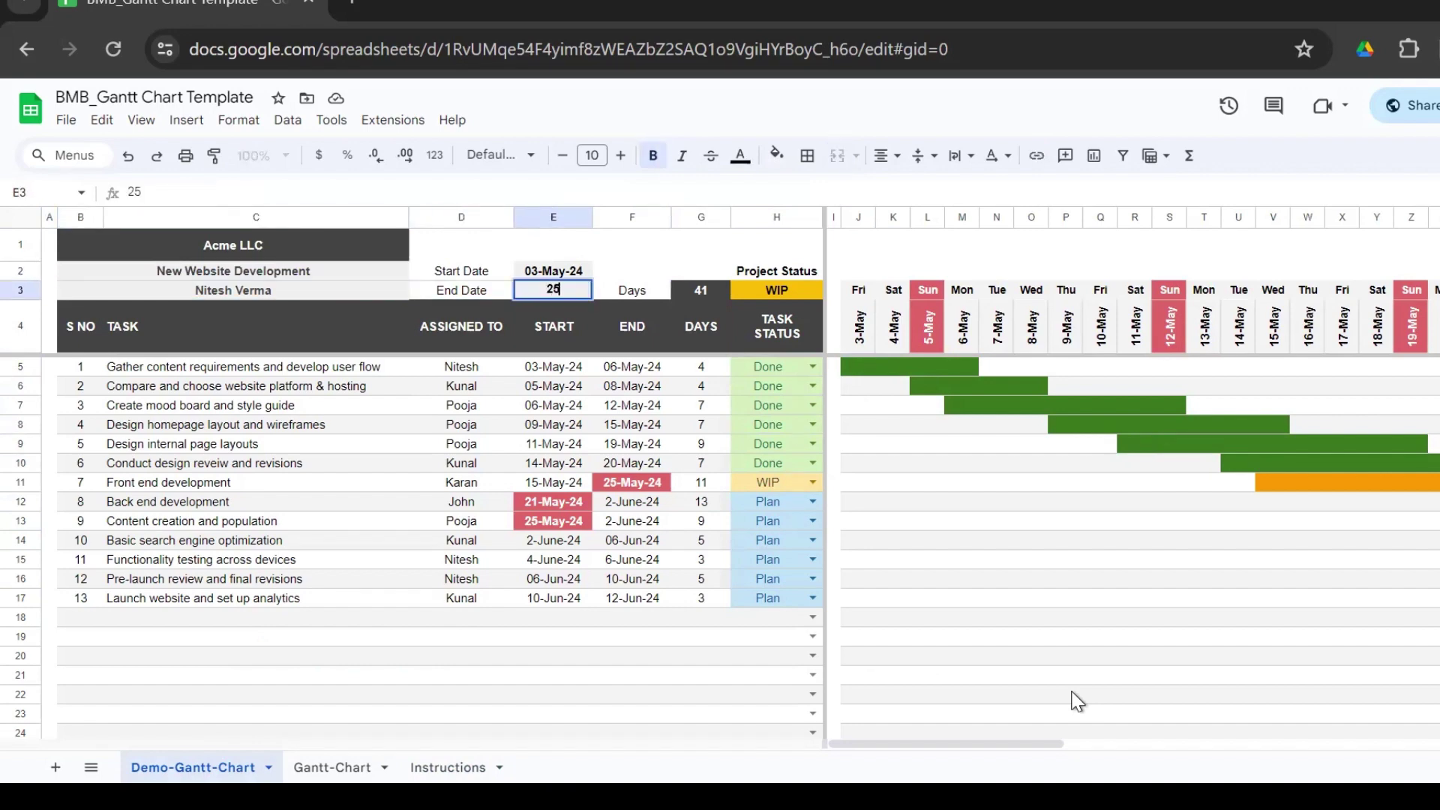
pyautogui.write('-May-24')
pyautogui.press('Return')
pyautogui.press('Up')
pyautogui.press('Up')
pyautogui.press('Left')
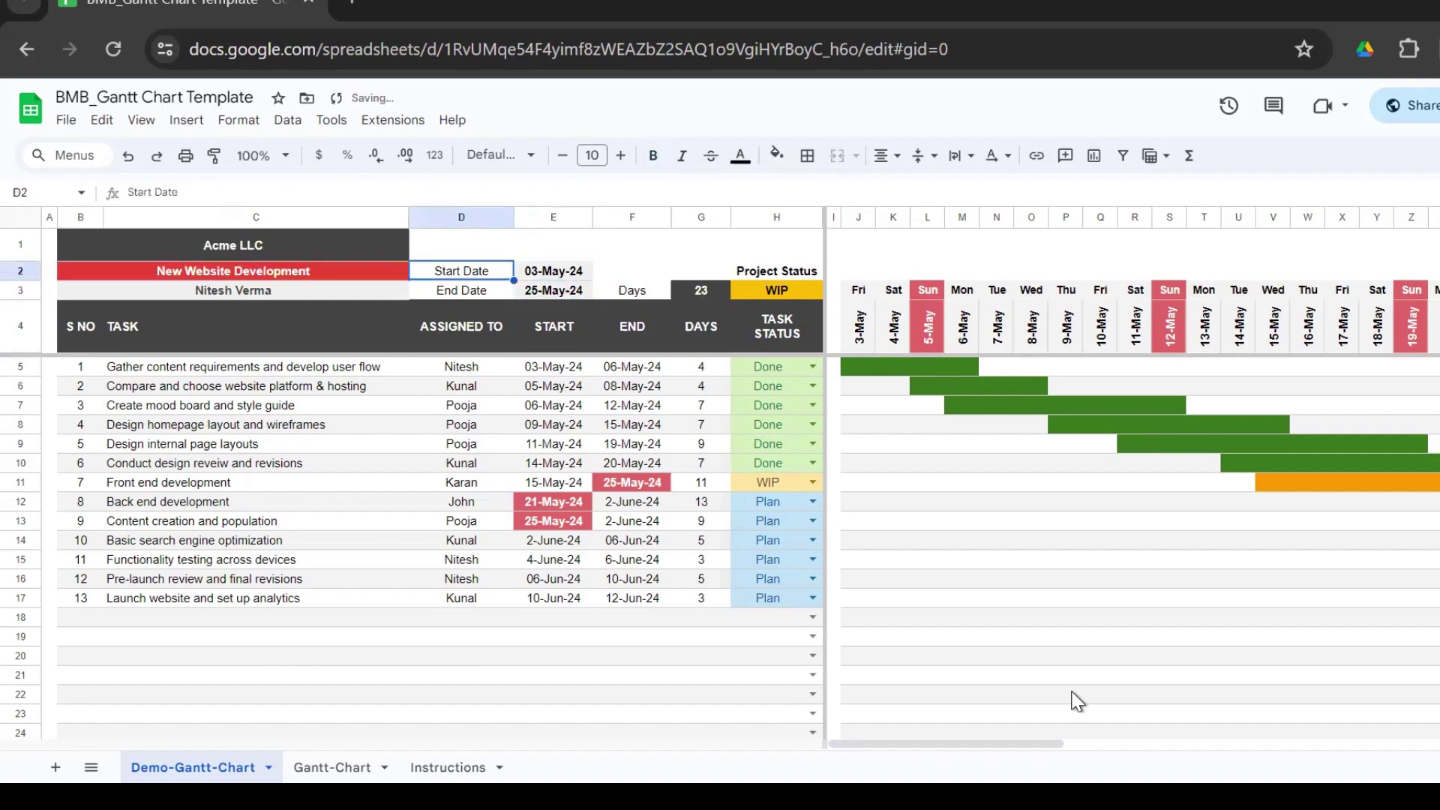
# - Compare the project status in H3 with the highlighting of the project name in row 2
pyautogui.press('Down')
pyautogui.press('Right')
pyautogui.press('Right')
pyautogui.press('Right')
pyautogui.press('Right')
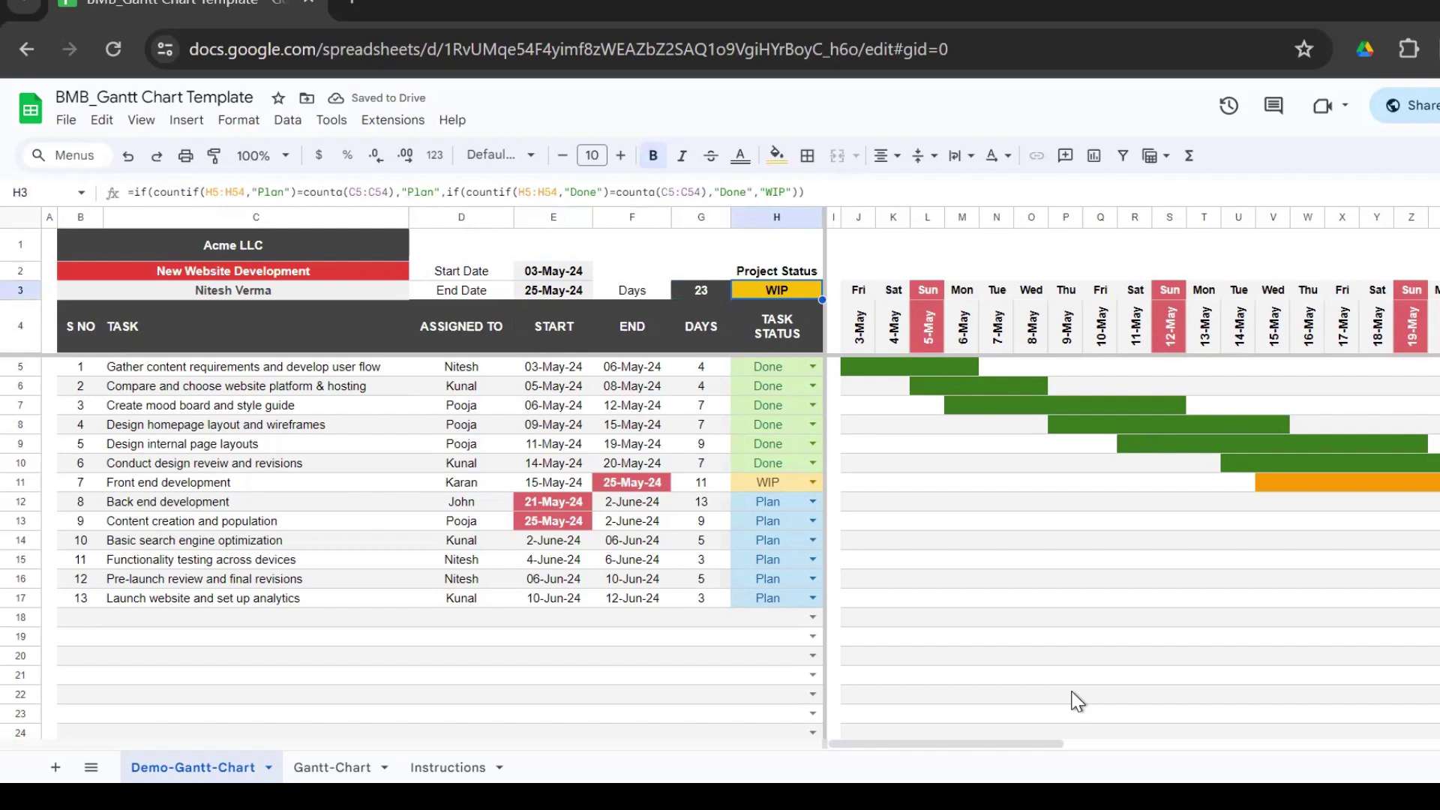
pyautogui.press('Left')
pyautogui.press('Left')
pyautogui.press('Left')
pyautogui.press('Left')
pyautogui.press('Left')
pyautogui.press('Up')
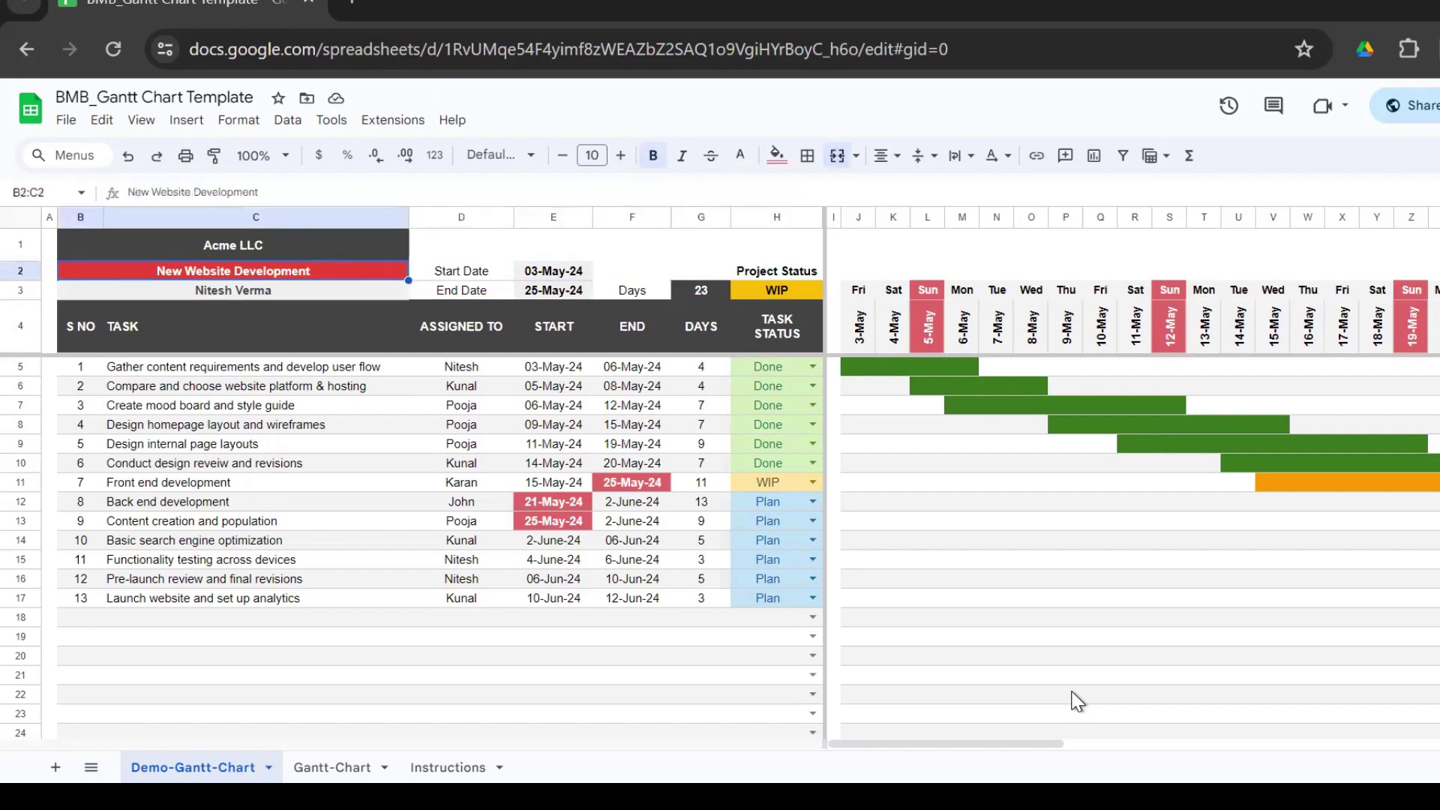
# - Undo the project end date change in E3 and recheck the project name cell
pyautogui.press('Down')
pyautogui.press('Right')
pyautogui.press('Right')
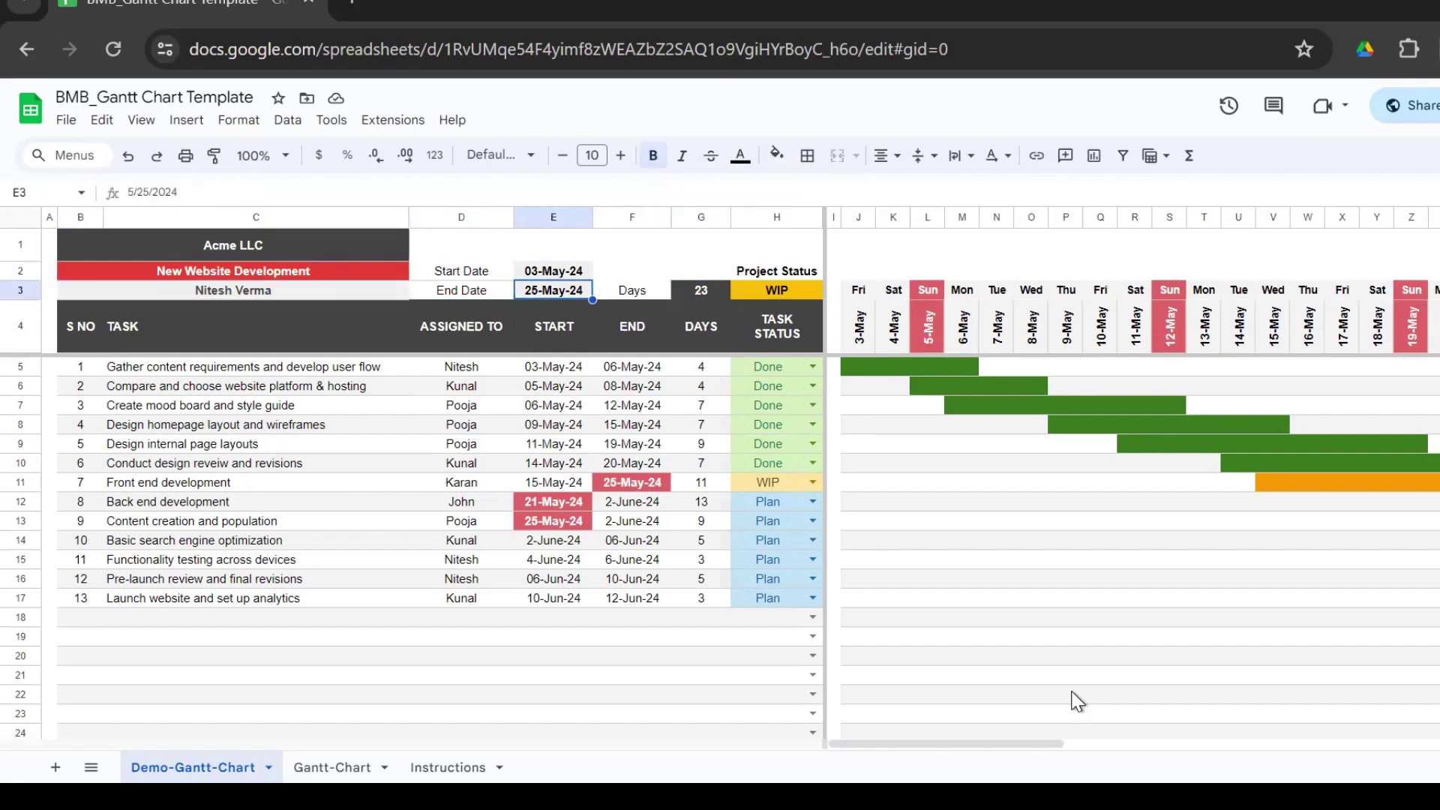
pyautogui.hotkey('ctrl', 'z')
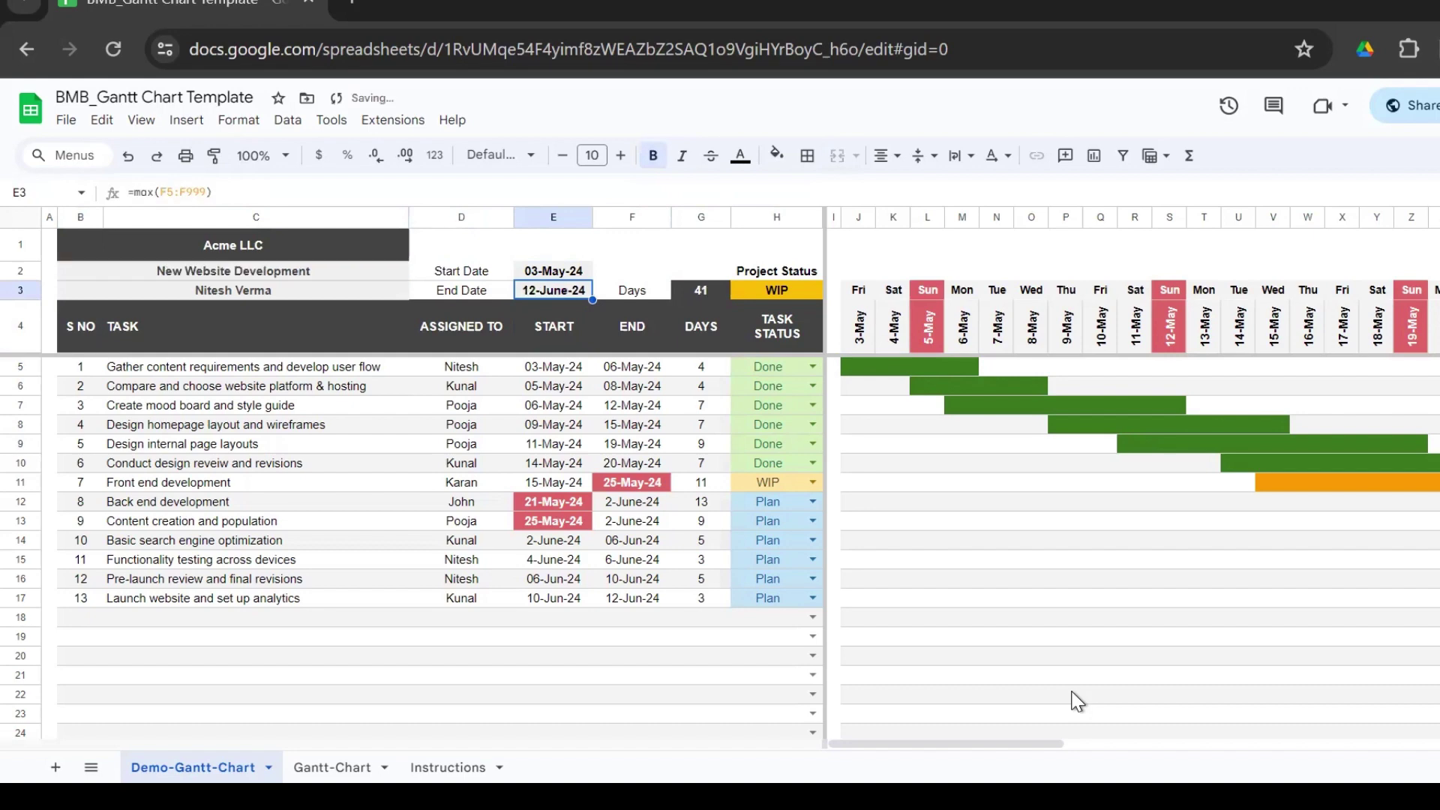
pyautogui.press('Left')
pyautogui.press('Left')
pyautogui.press('Up')
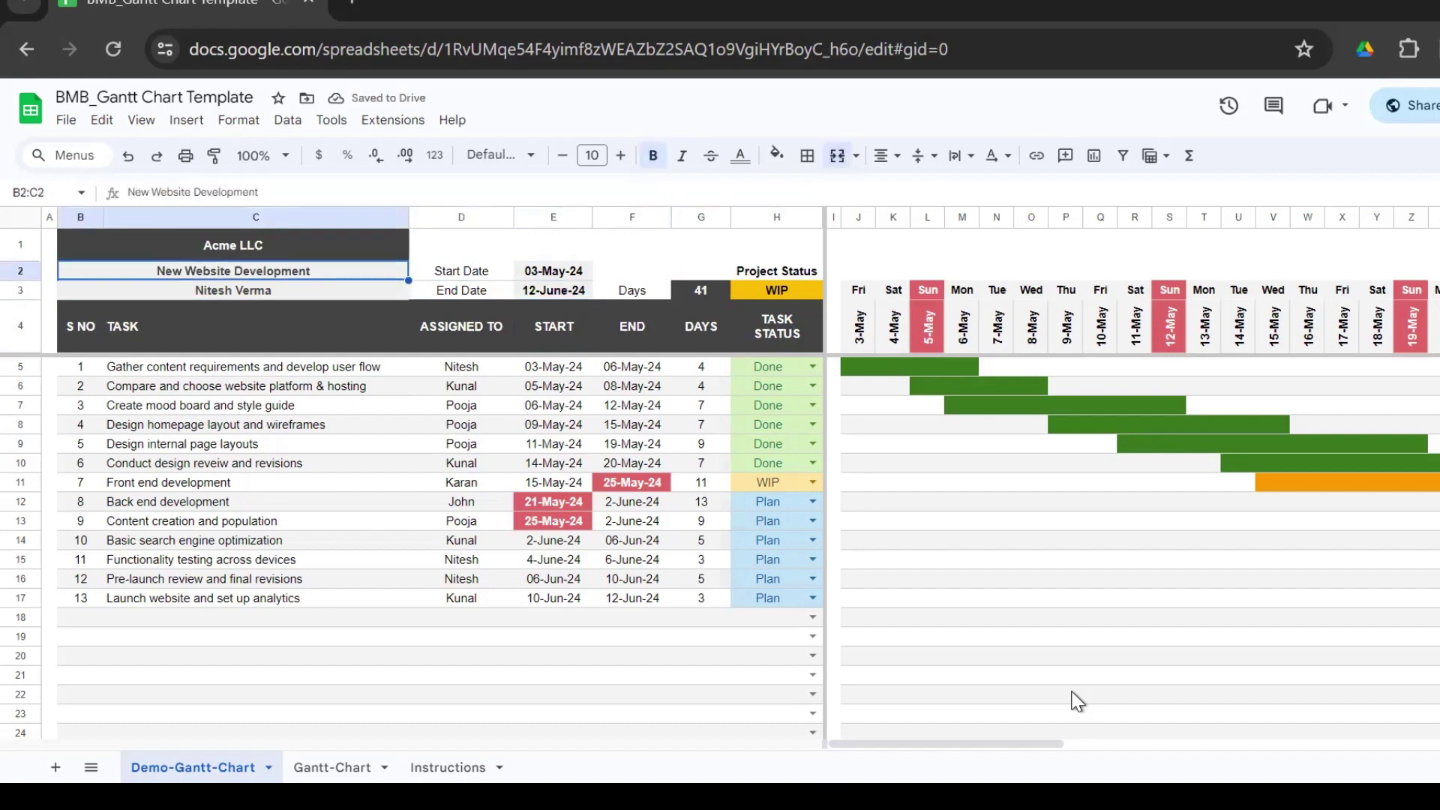
pyautogui.press('Down')
pyautogui.press('Down')
pyautogui.press('Down')
pyautogui.press('Down')
pyautogui.press('Down')
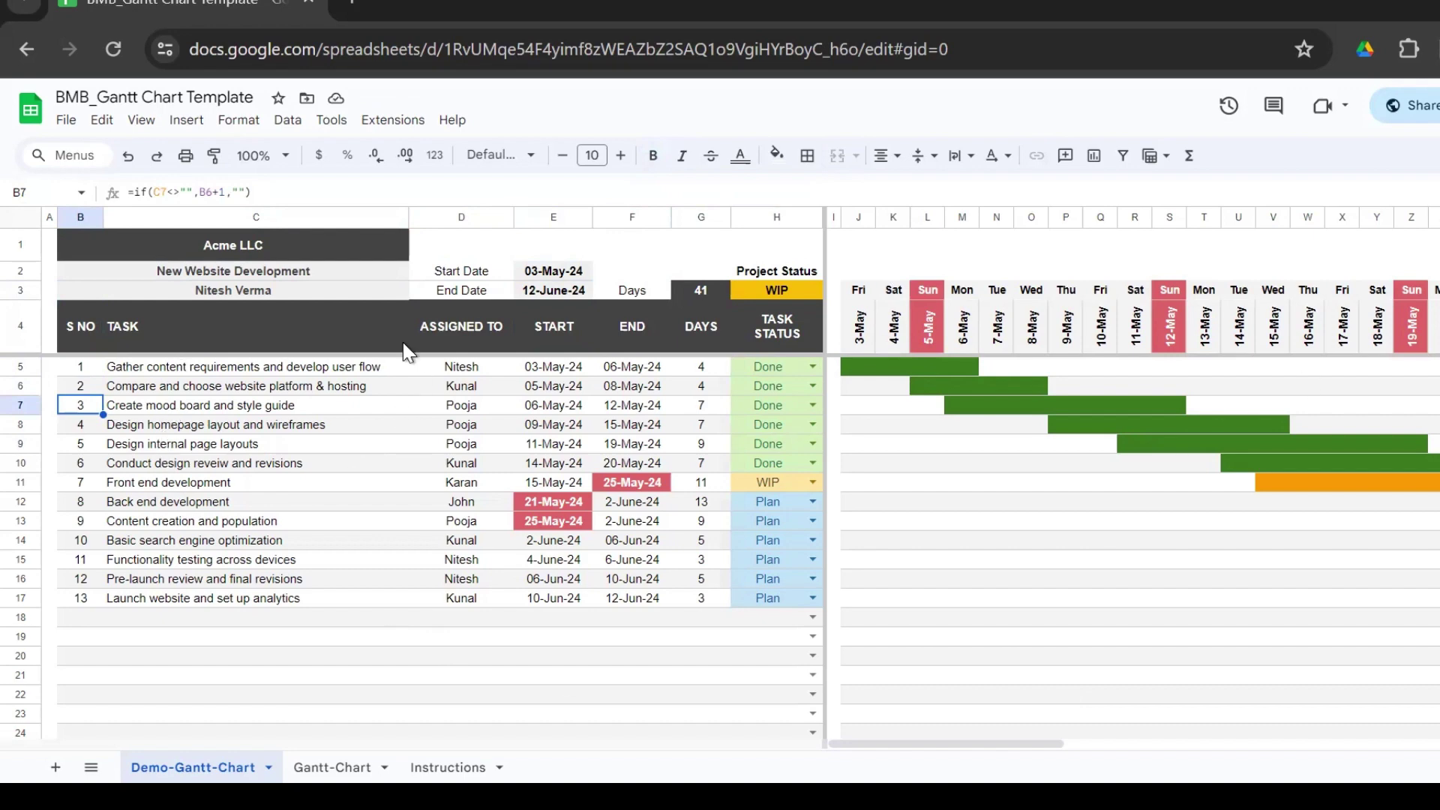
pyautogui.click(357, 274)
pyautogui.click(347, 402)
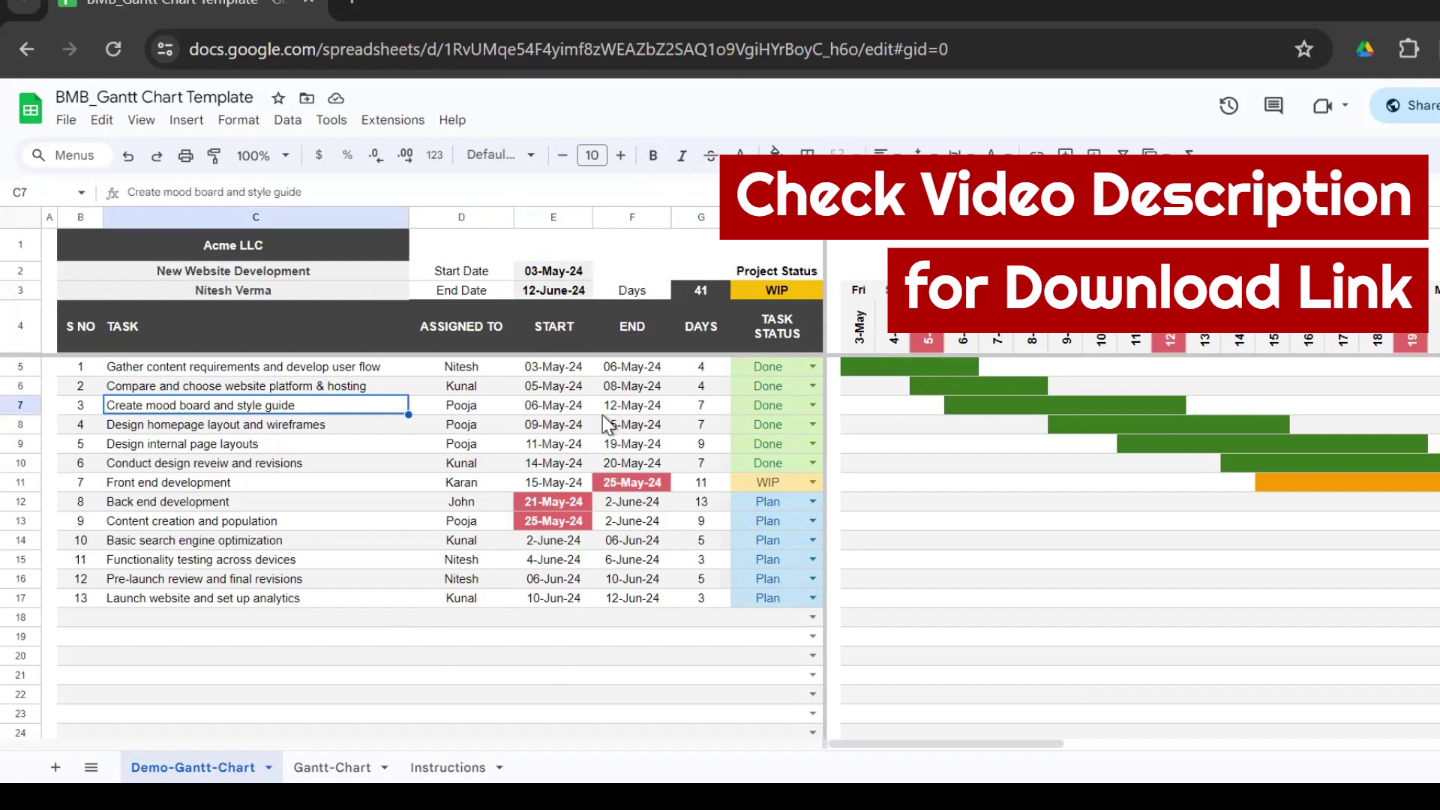
pyautogui.press('Right')
pyautogui.press('Right')
pyautogui.press('Right')
pyautogui.press('Right')
pyautogui.press('Right')
pyautogui.press('Right')
pyautogui.press('Right')
pyautogui.press('Right')
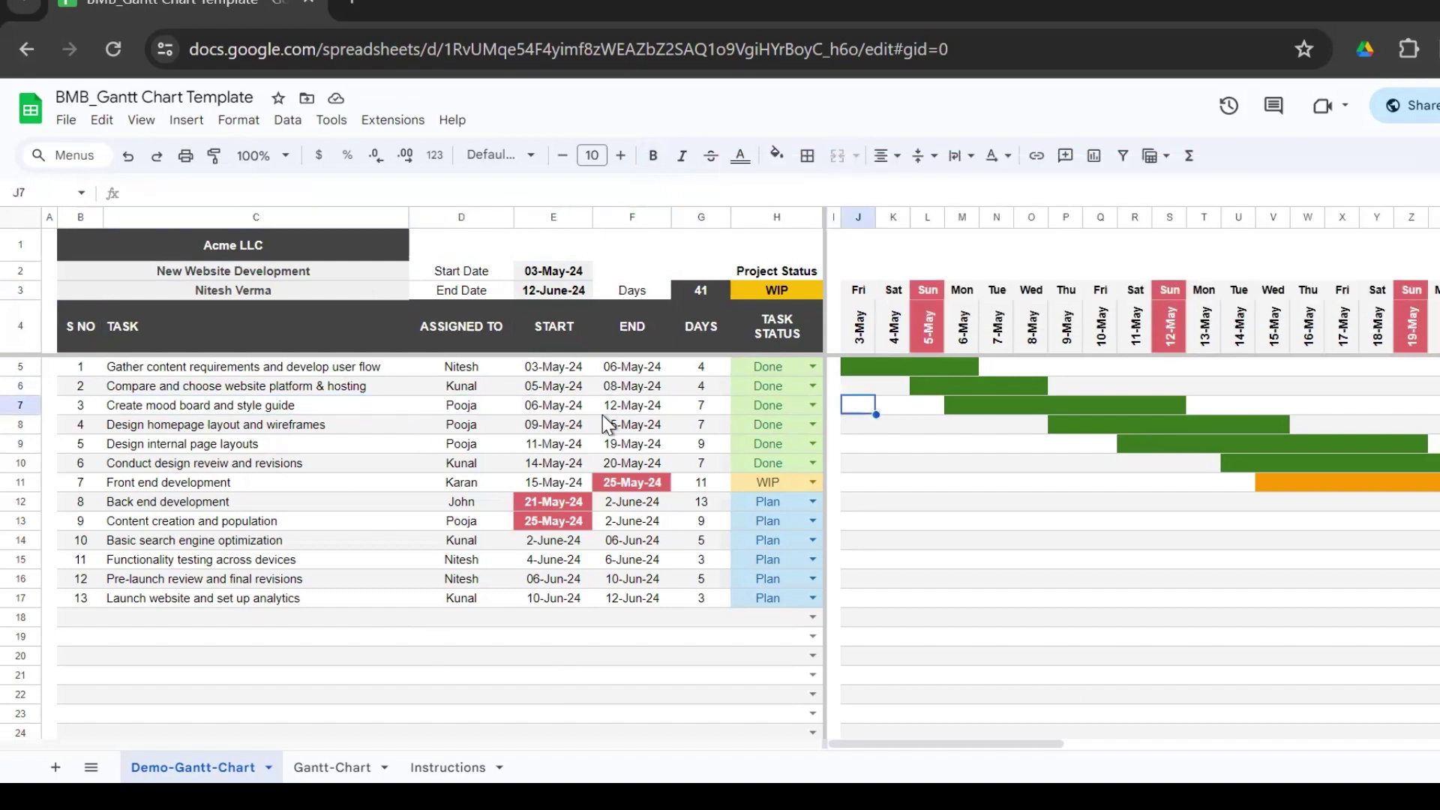
# - Open the Gantt-Chart sheet and select the sample task's entry cells C5:F5 together with its status cell H5
pyautogui.click(344, 765)
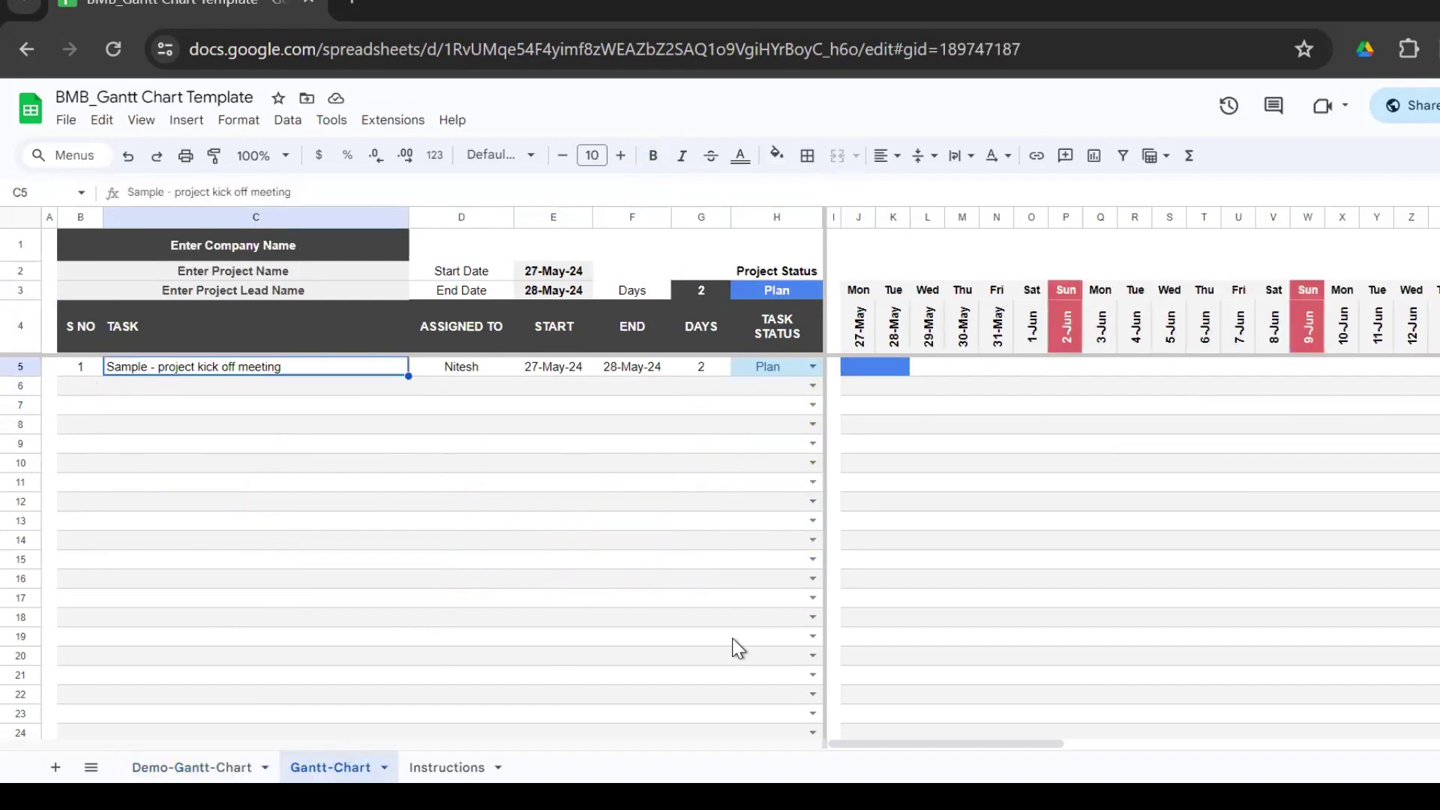
pyautogui.press('Left')
pyautogui.press('Right')
pyautogui.hotkey('shift', 'Right')
pyautogui.hotkey('shift', 'Right')
pyautogui.hotkey('shift', 'Right')
pyautogui.hotkey('shift', 'Right')
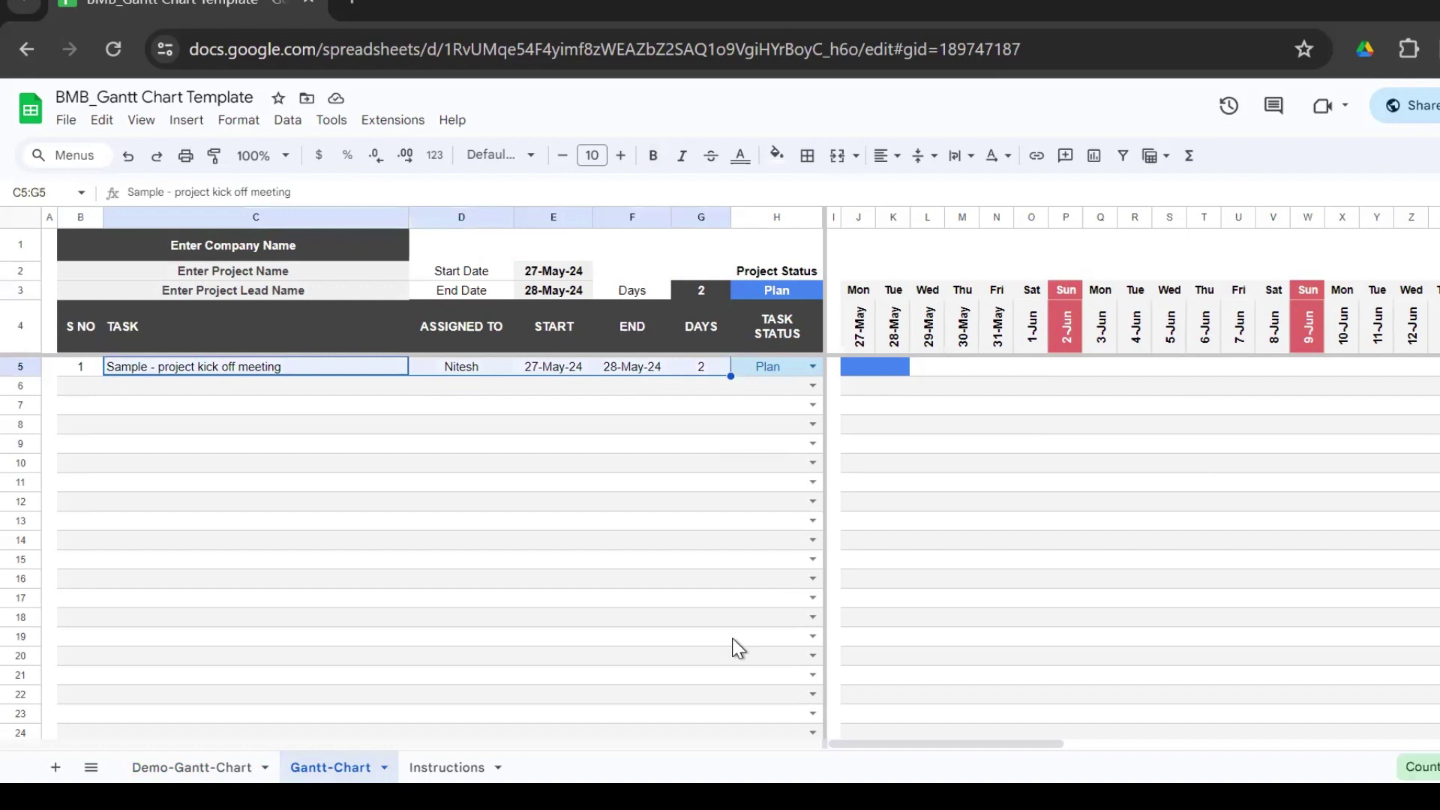
pyautogui.press('Left')
pyautogui.press('Right')
pyautogui.hotkey('shift', 'Right')
pyautogui.hotkey('shift', 'Right')
pyautogui.hotkey('shift', 'Right')
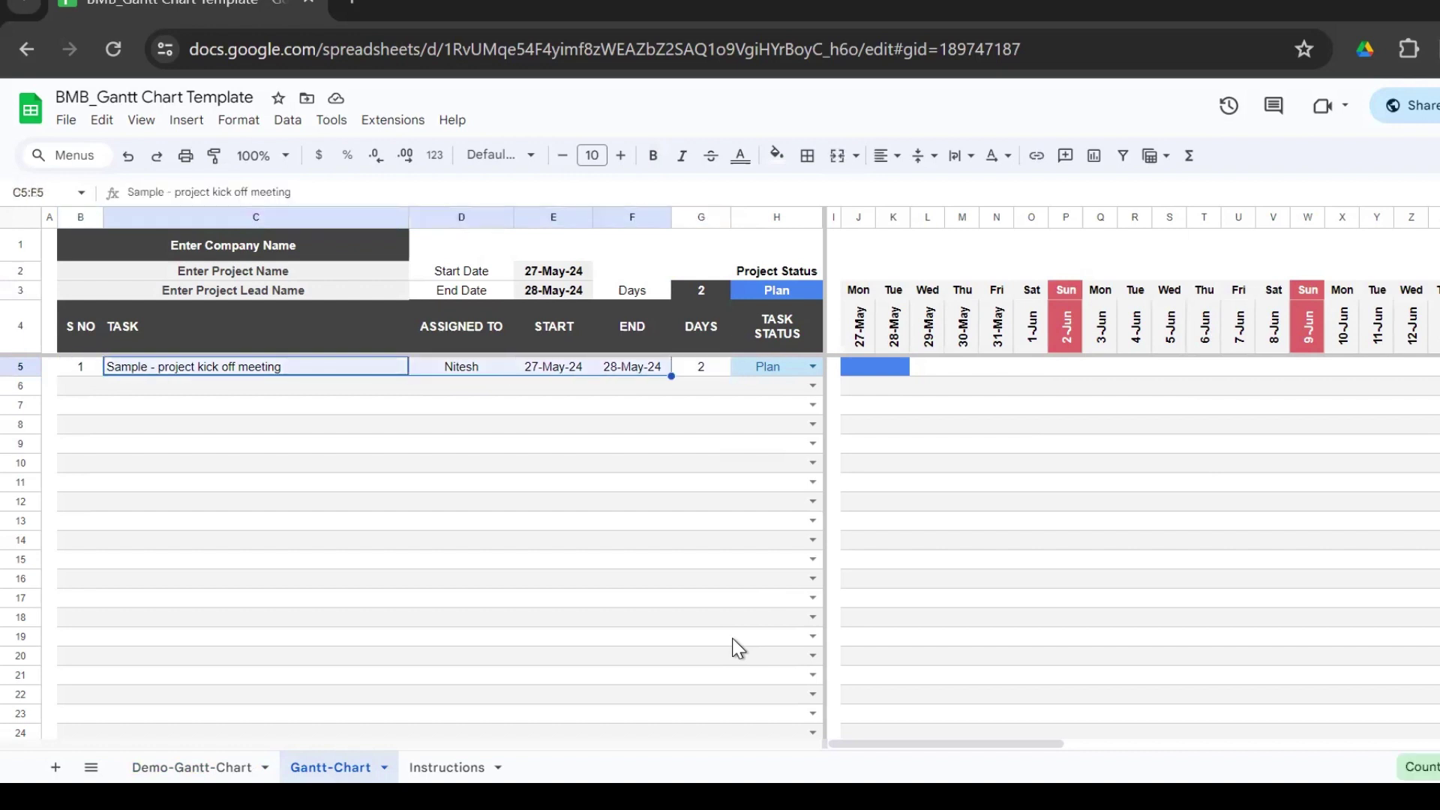
pyautogui.click(782, 372)
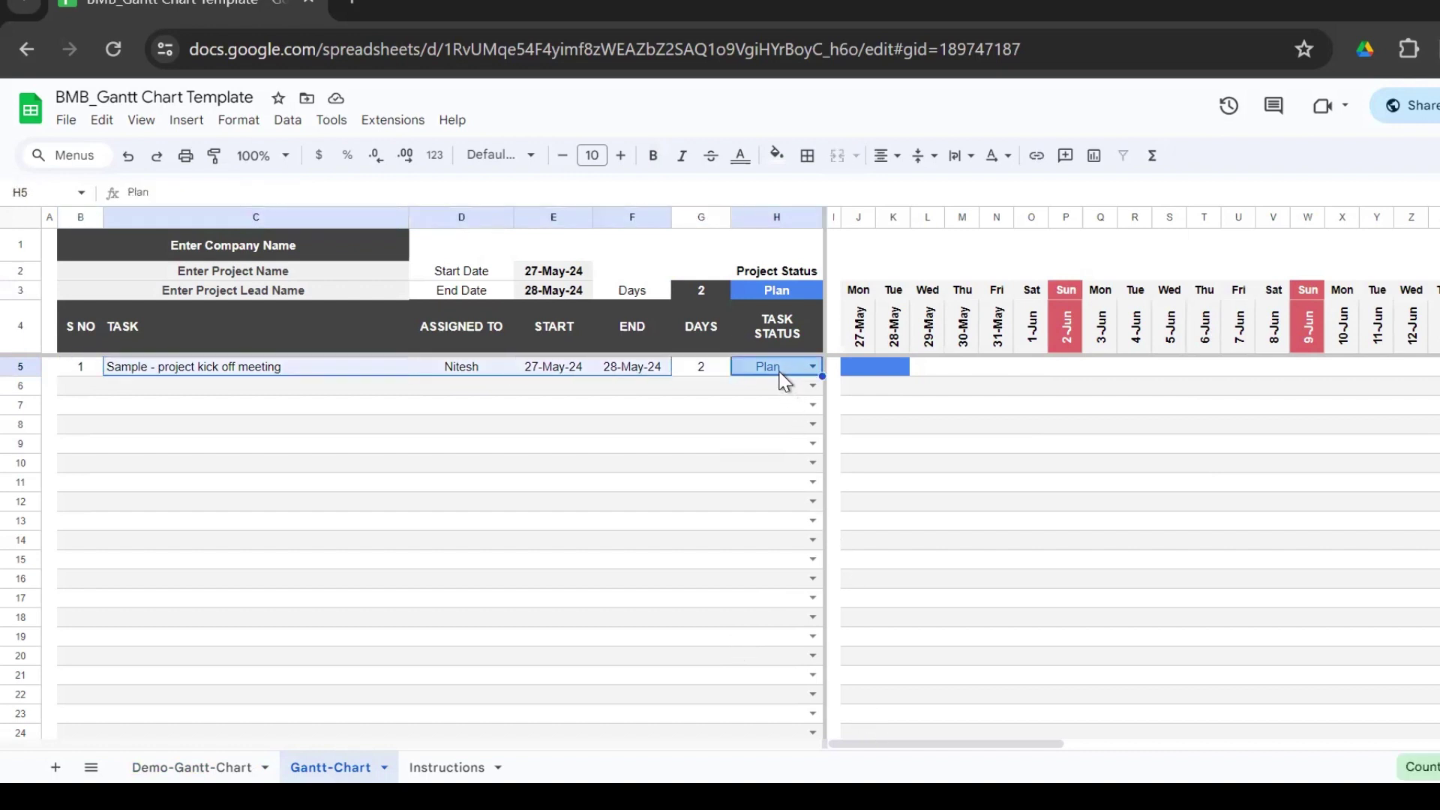
# - Select the blank sheet's header entry cells for company name, project name (B2:C2) and project lead (B3:C3) one after another
pyautogui.click(299, 405)
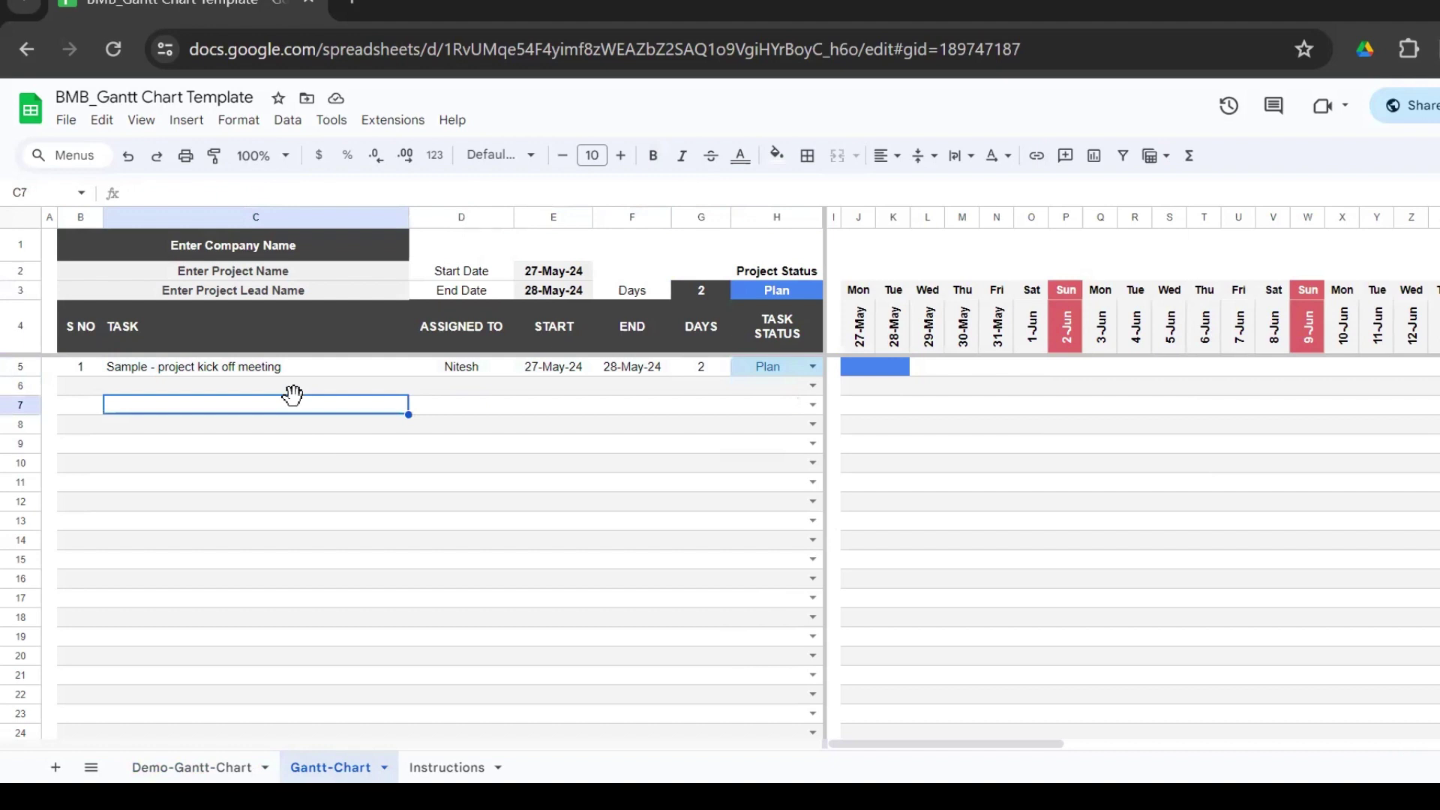
pyautogui.click(315, 245)
pyautogui.click(315, 278)
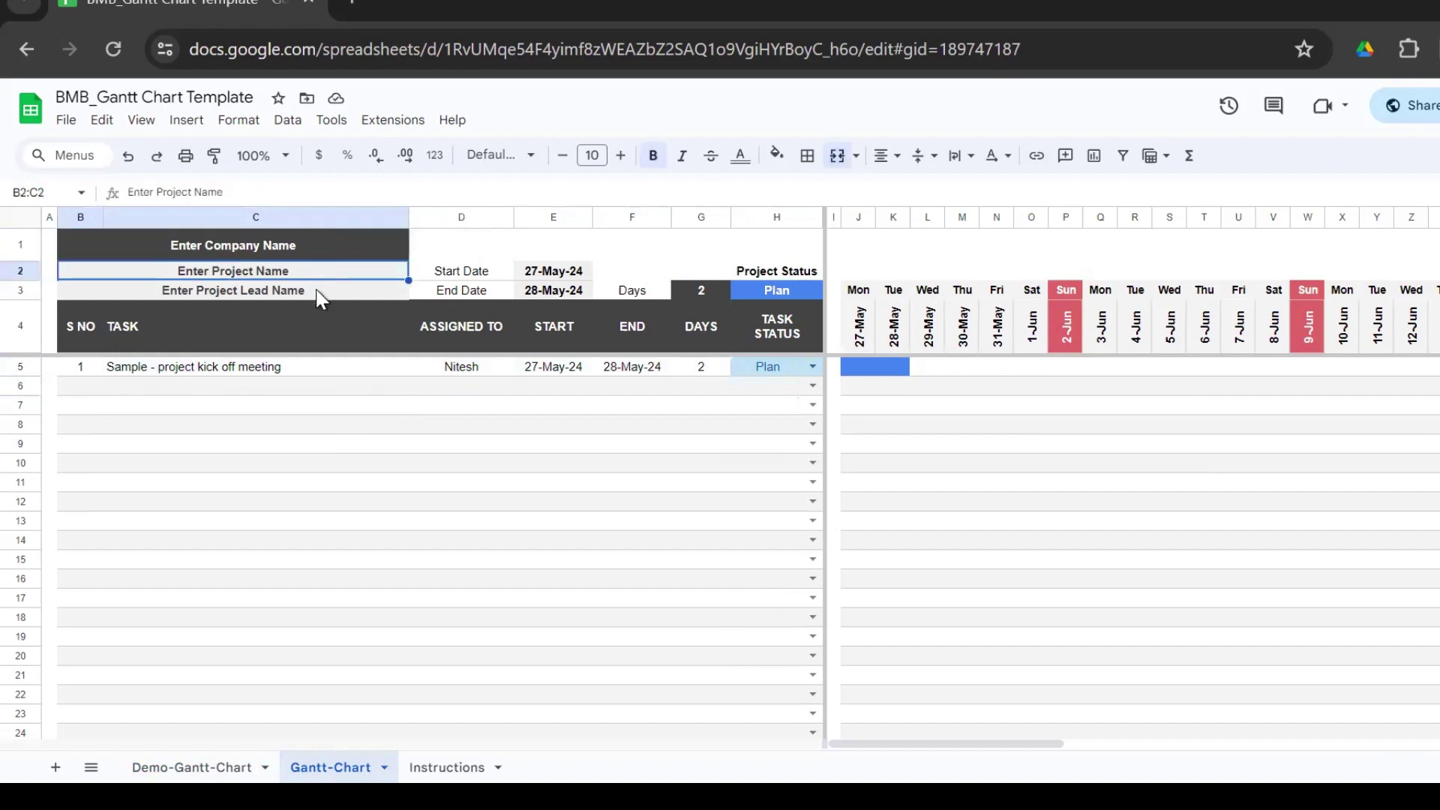
pyautogui.click(315, 293)
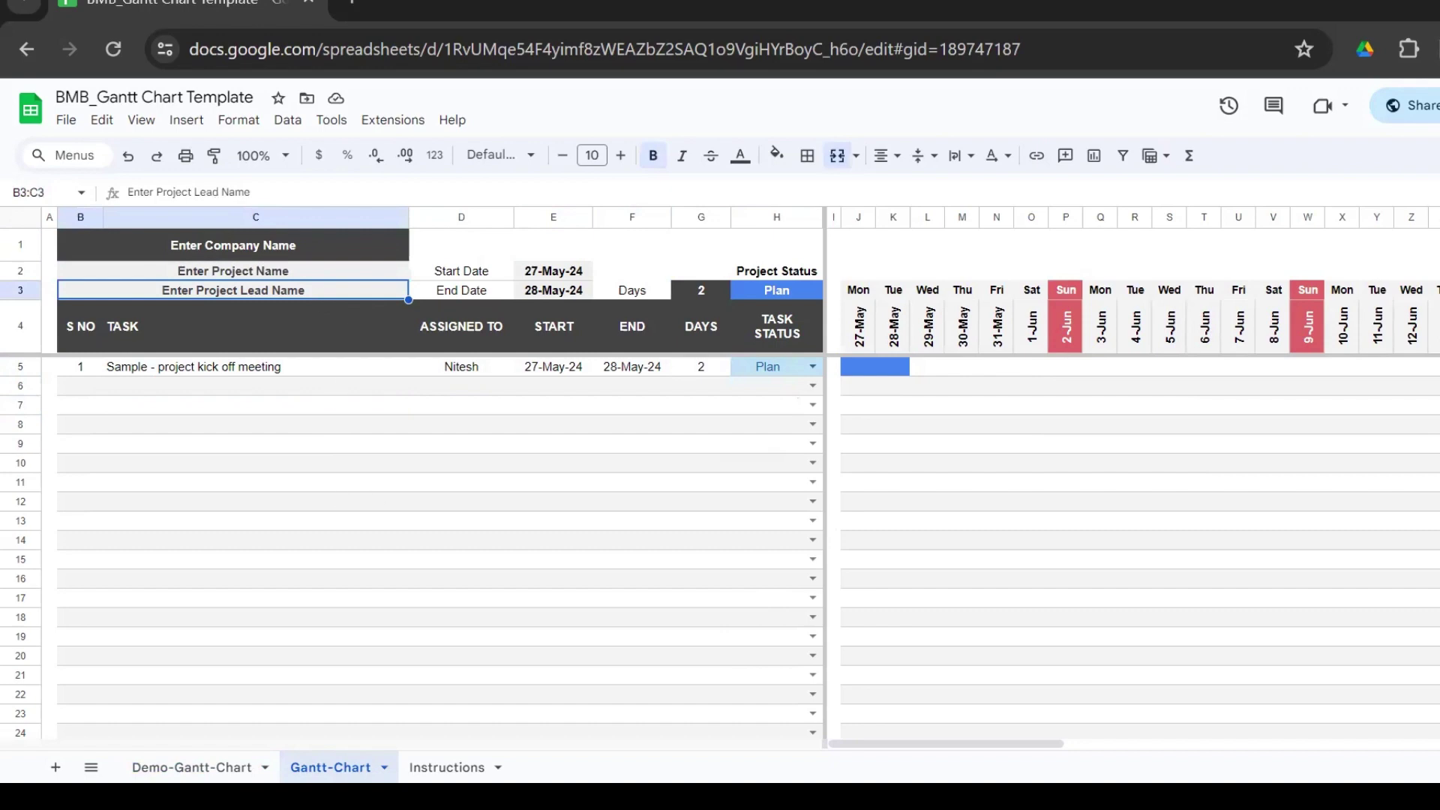
# - View the Instructions, Demo-Gantt-Chart and Gantt-Chart sheets in turn
pyautogui.click(461, 762)
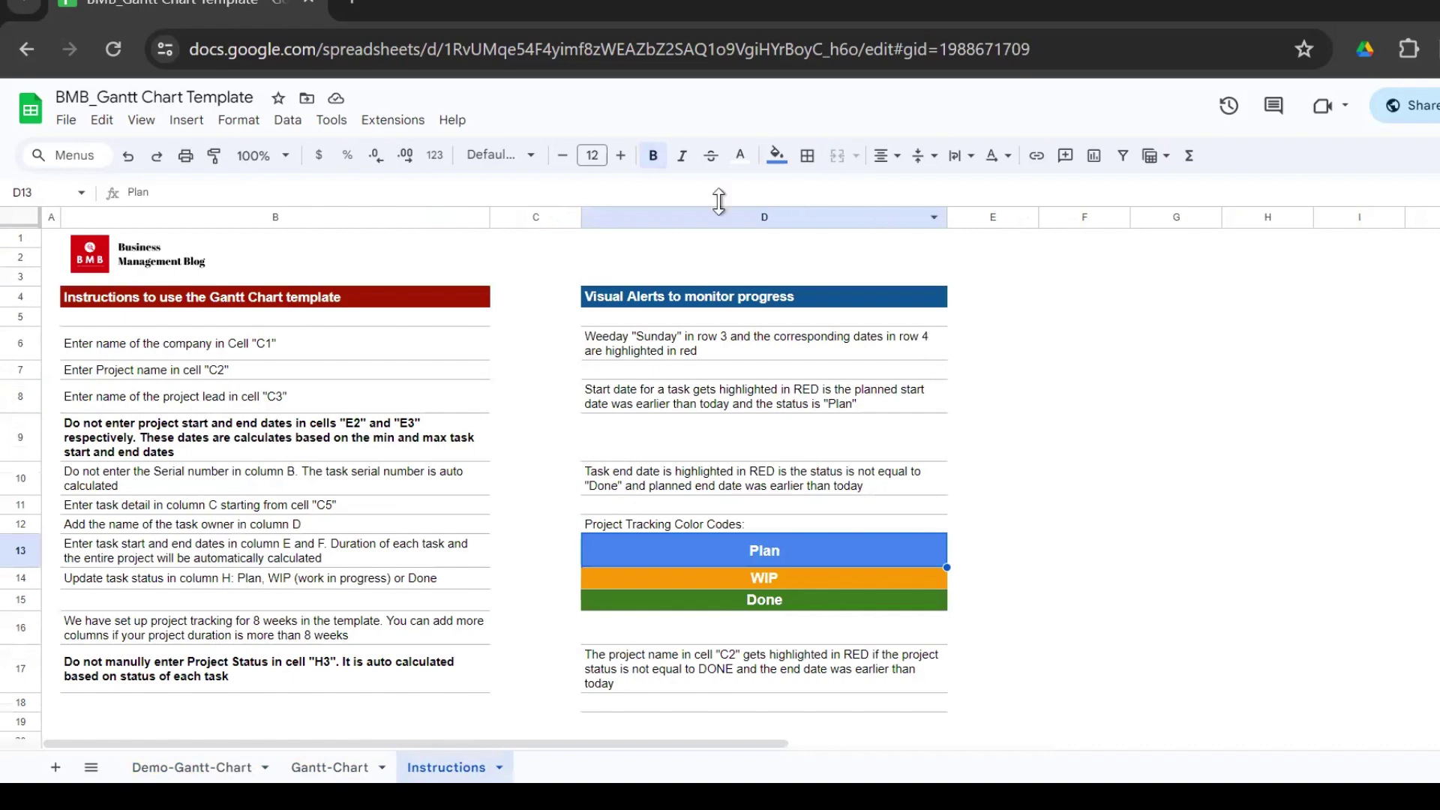
pyautogui.click(204, 763)
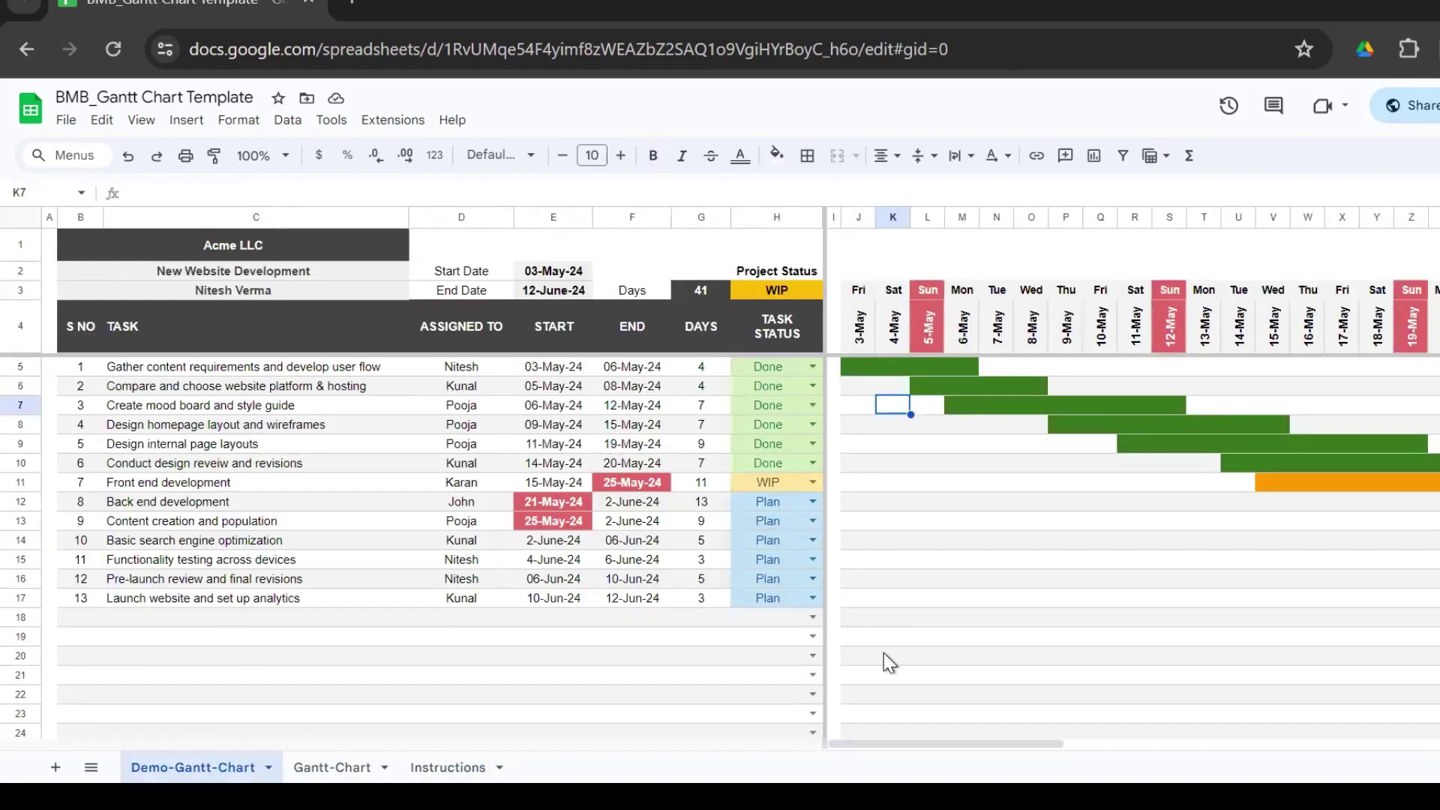
pyautogui.click(323, 759)
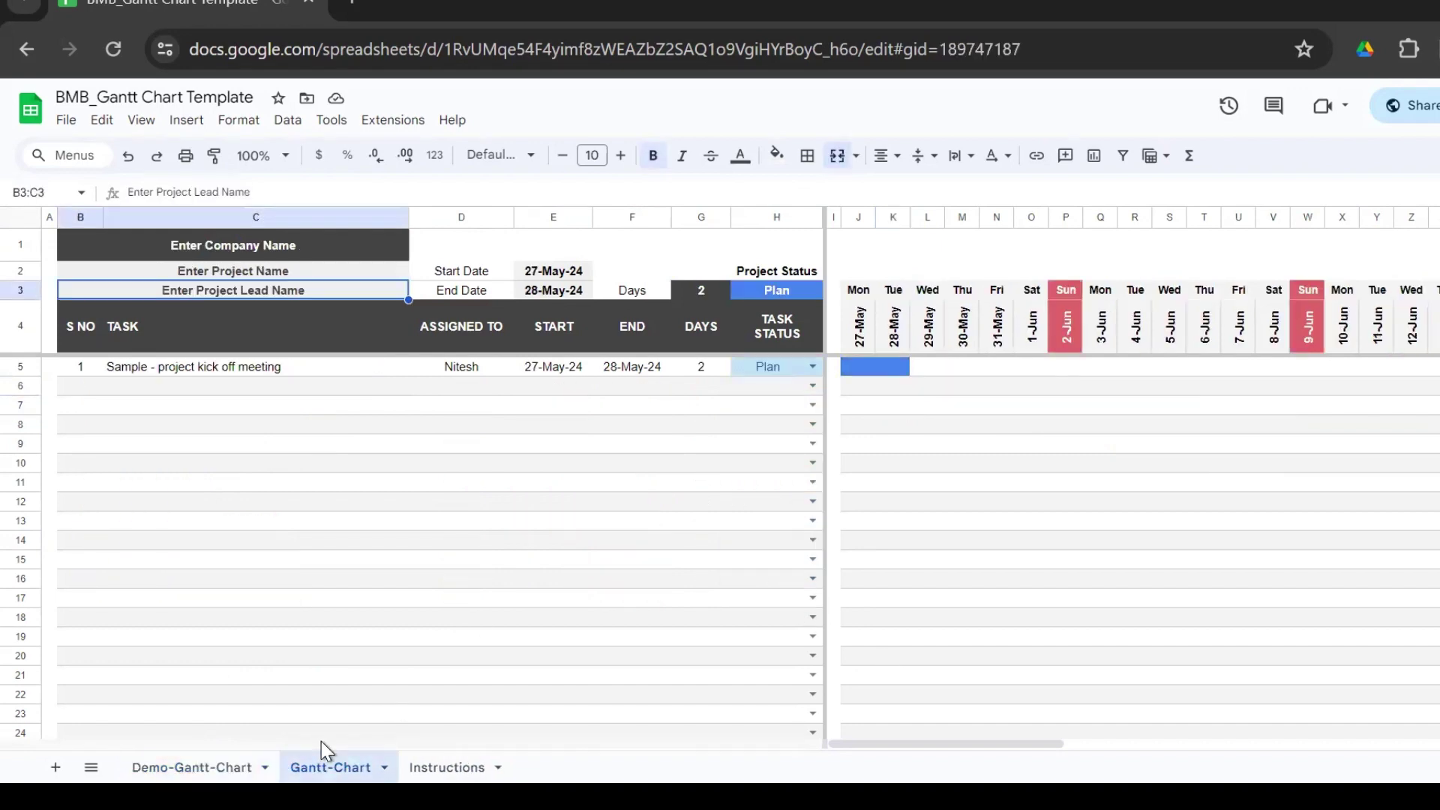
# - Return to the Demo-Gantt-Chart sheet and inspect the project status in H3 and the project name in B2:C2
pyautogui.click(207, 752)
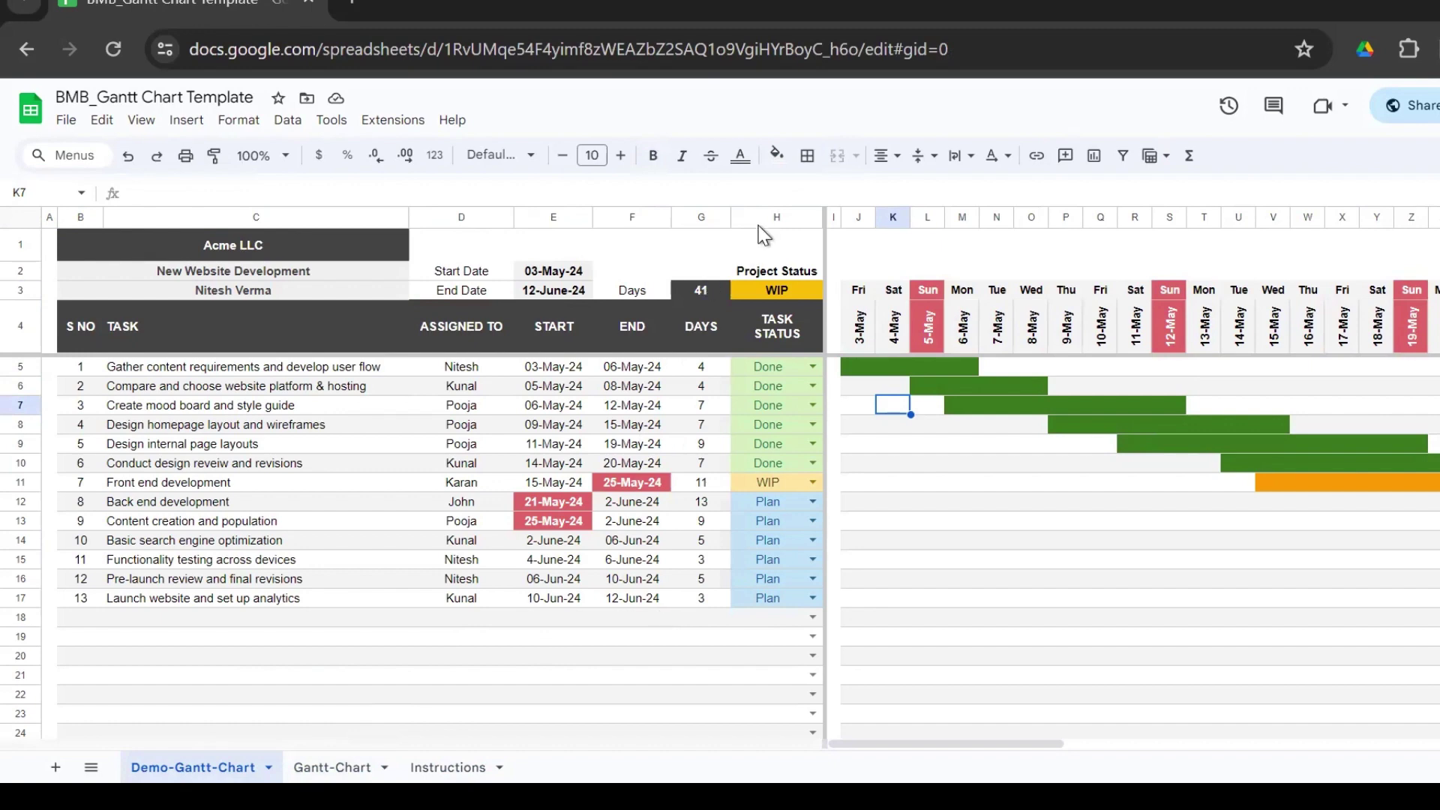
pyautogui.click(788, 286)
pyautogui.click(363, 271)
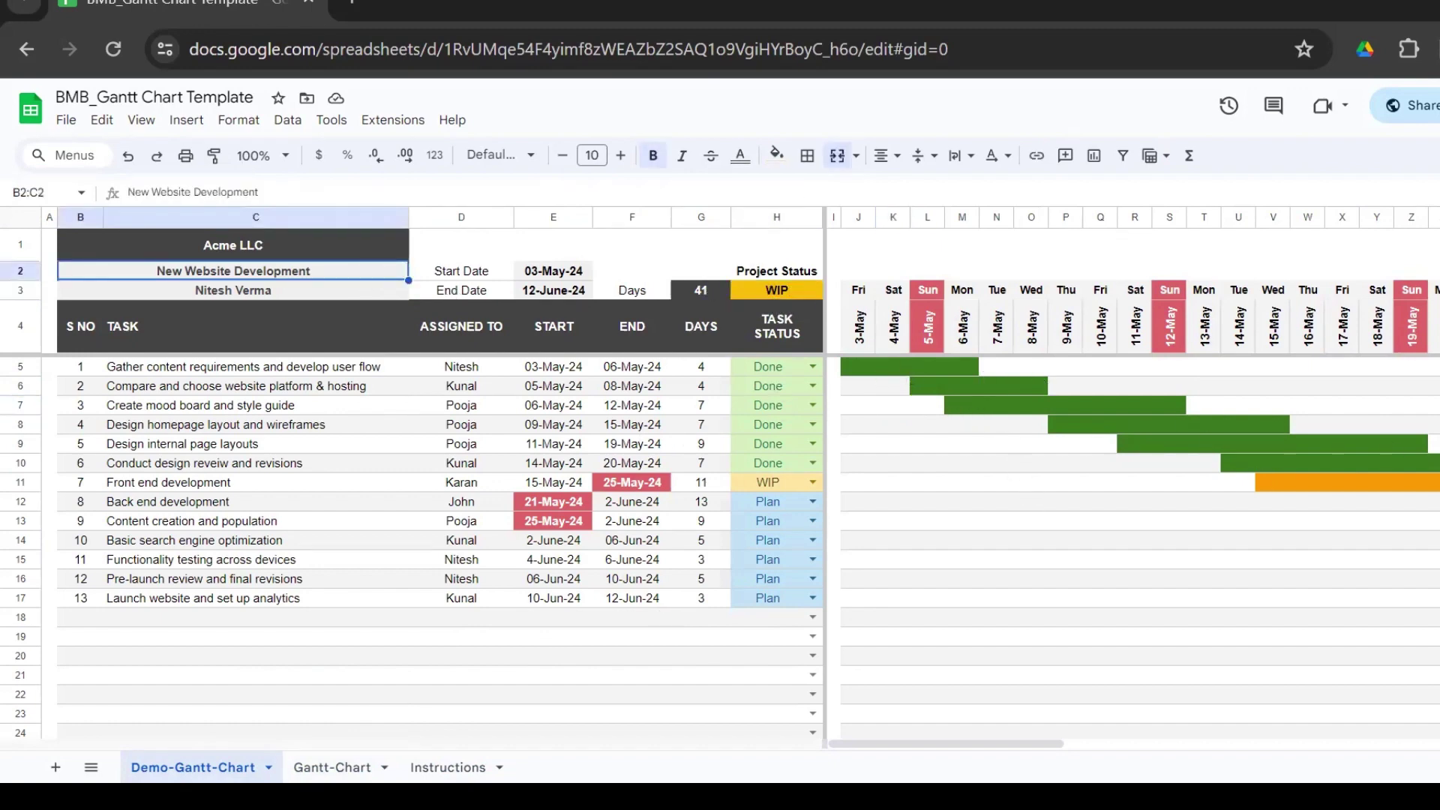
# - Examine the highlighted Sunday dates in L4 and S4 and continue along the row 4 timeline to AC4
pyautogui.click(930, 338)
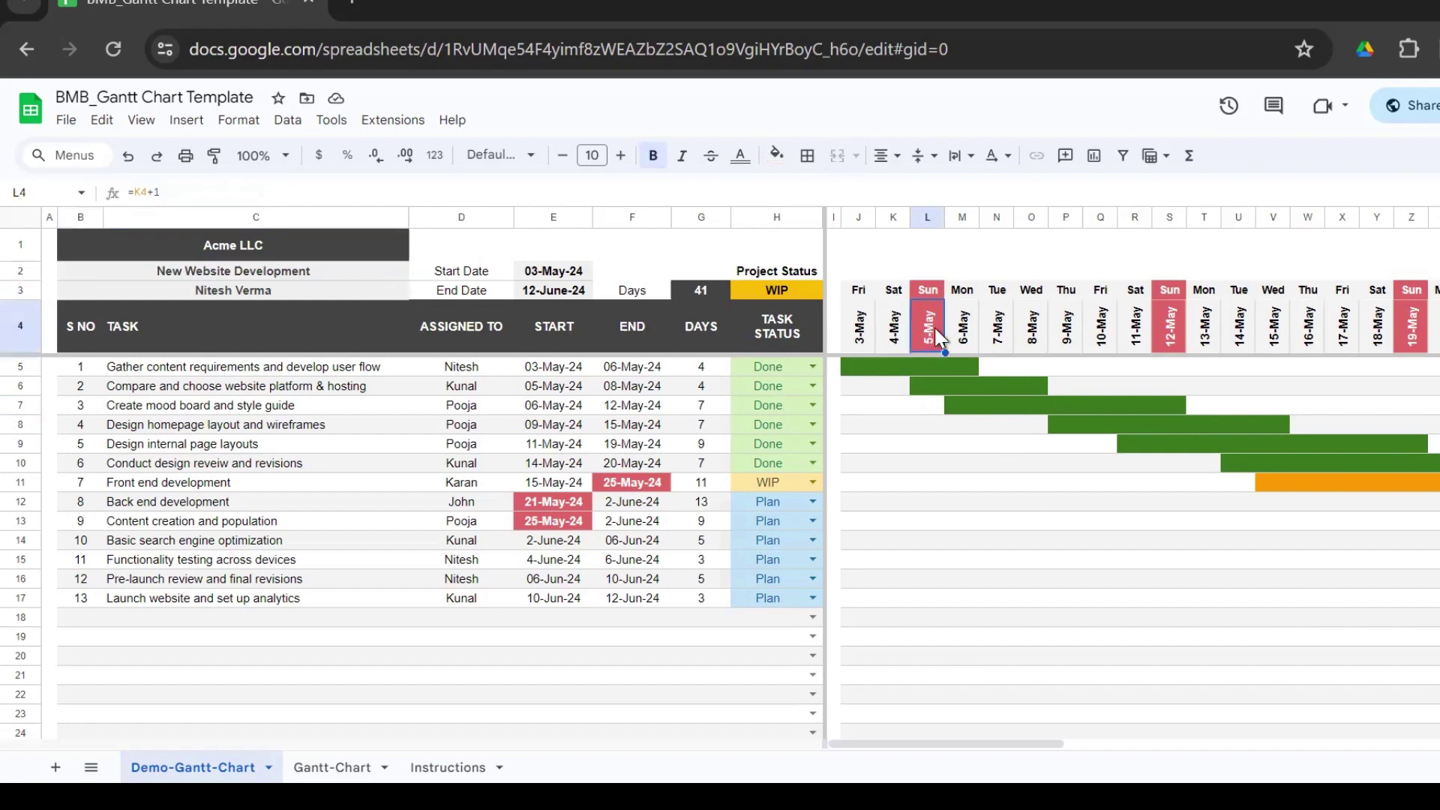
pyautogui.click(1171, 330)
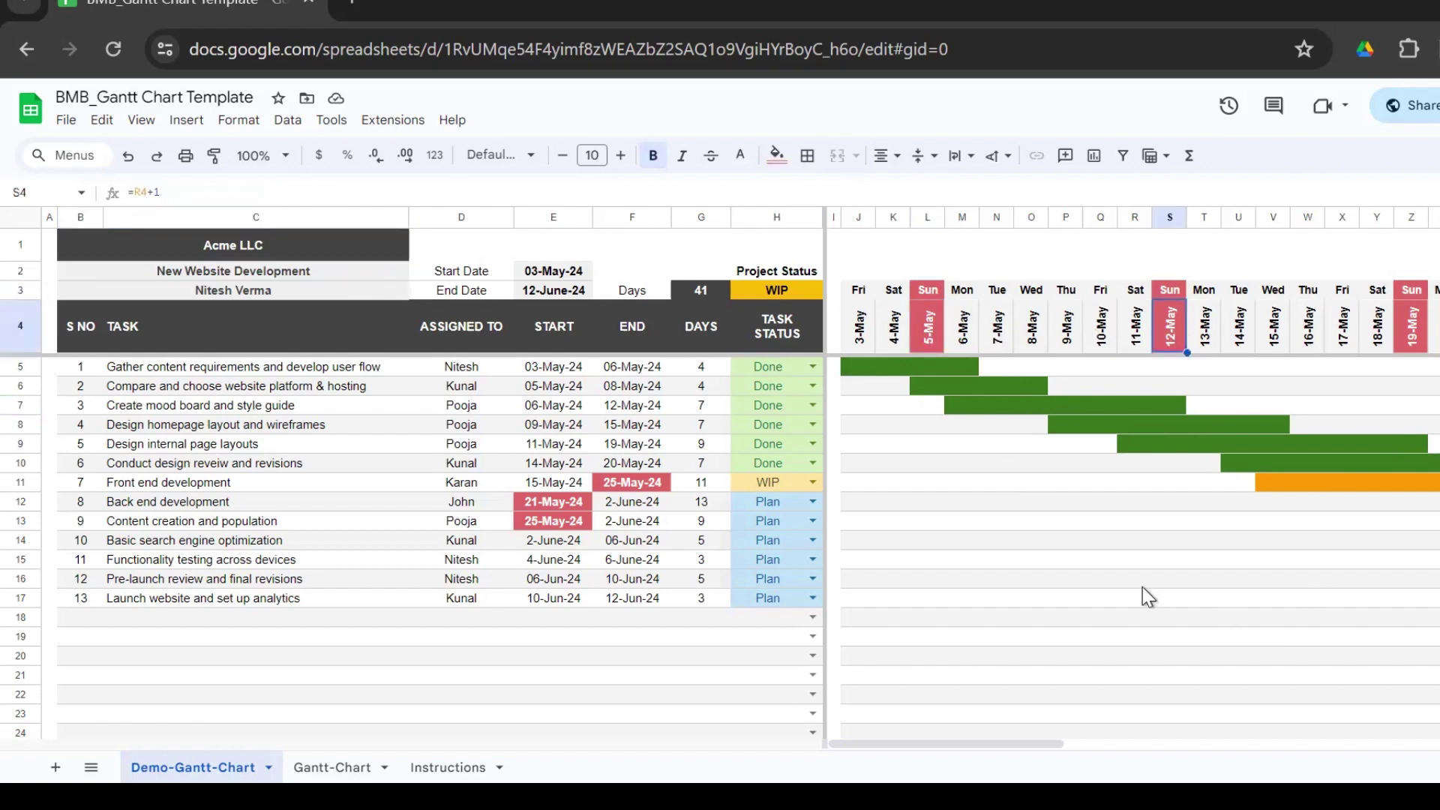
pyautogui.press('Right')
pyautogui.press('Right')
pyautogui.press('Right')
pyautogui.press('Right')
pyautogui.press('Right')
pyautogui.press('Right')
pyautogui.press('Right')
pyautogui.press('Right')
pyautogui.press('Right')
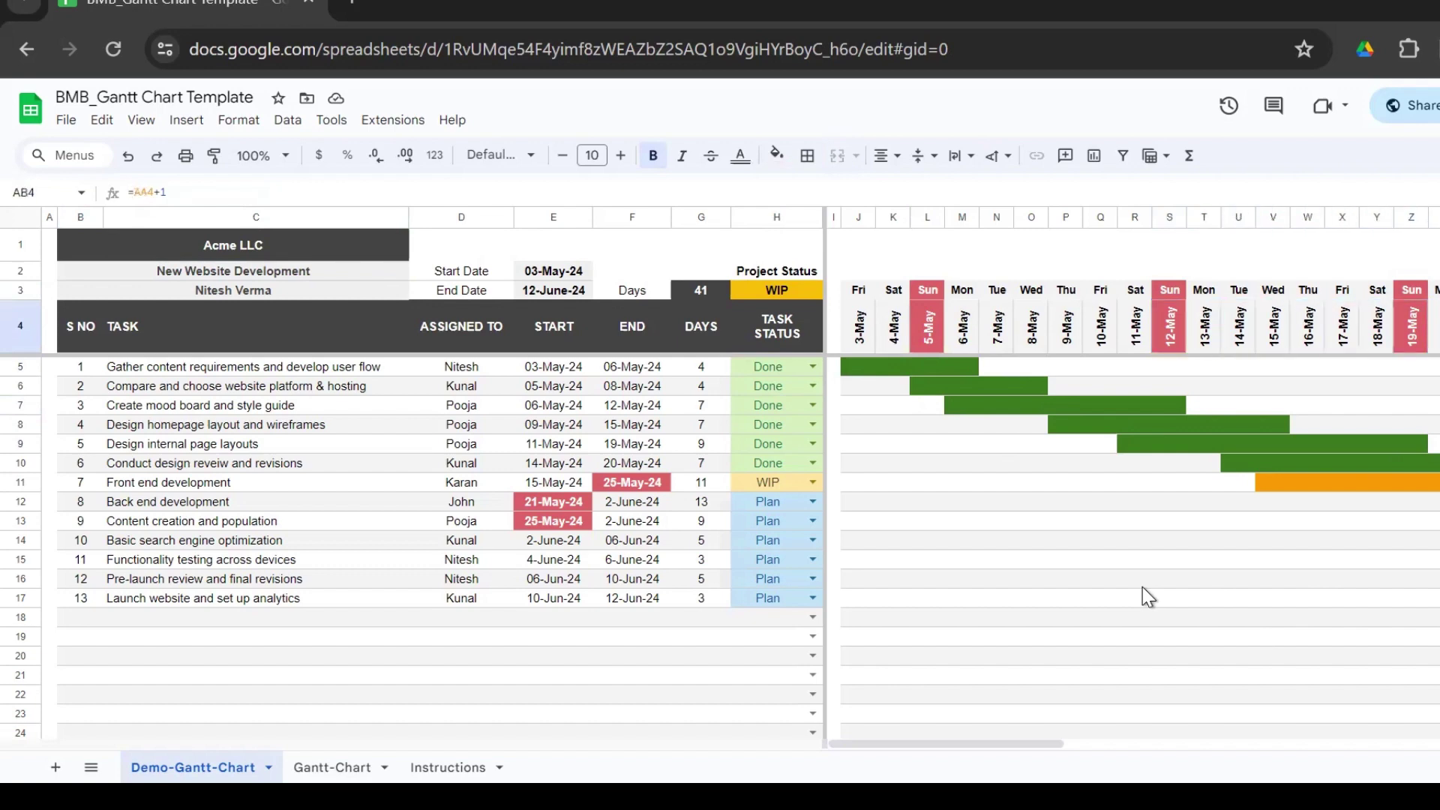
pyautogui.press('Right')
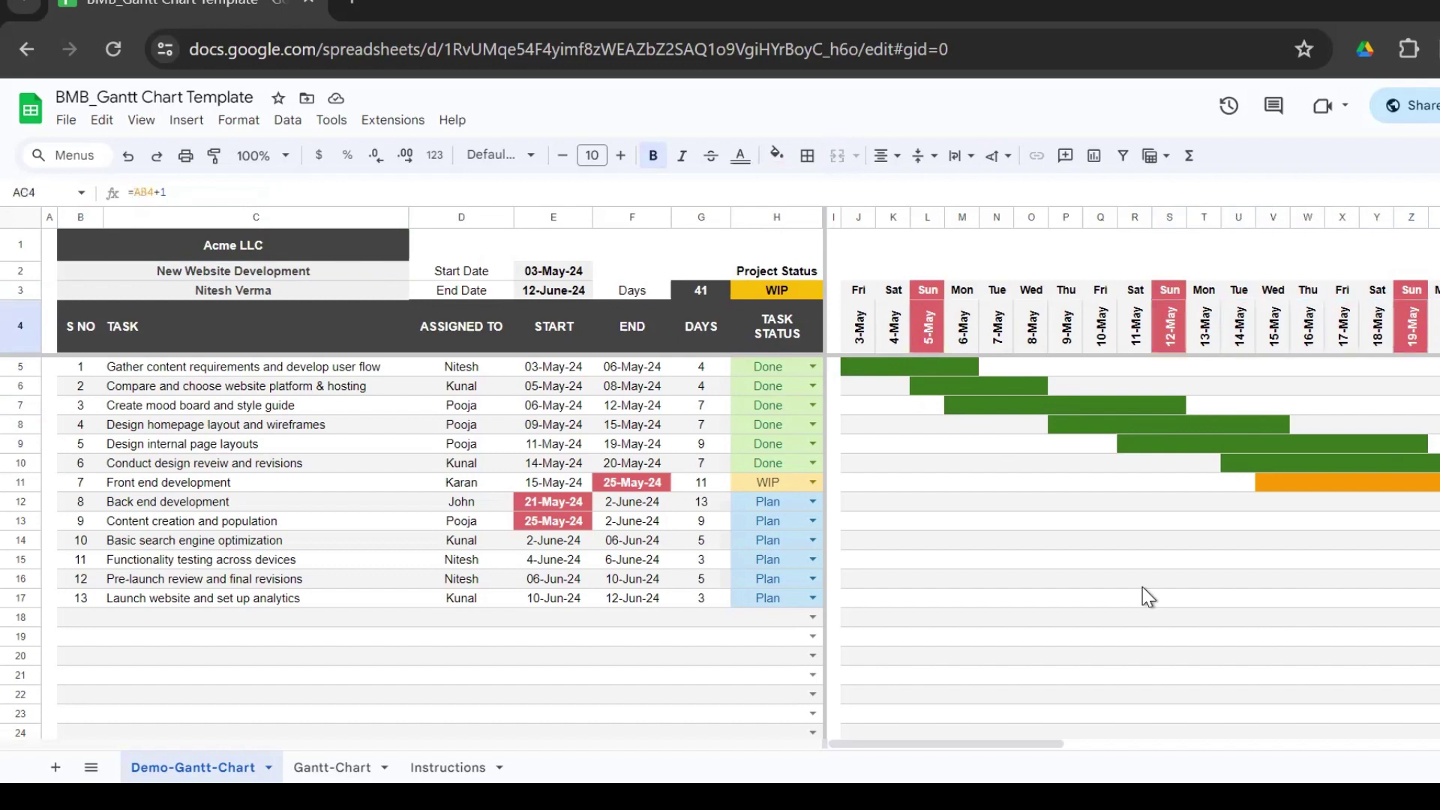